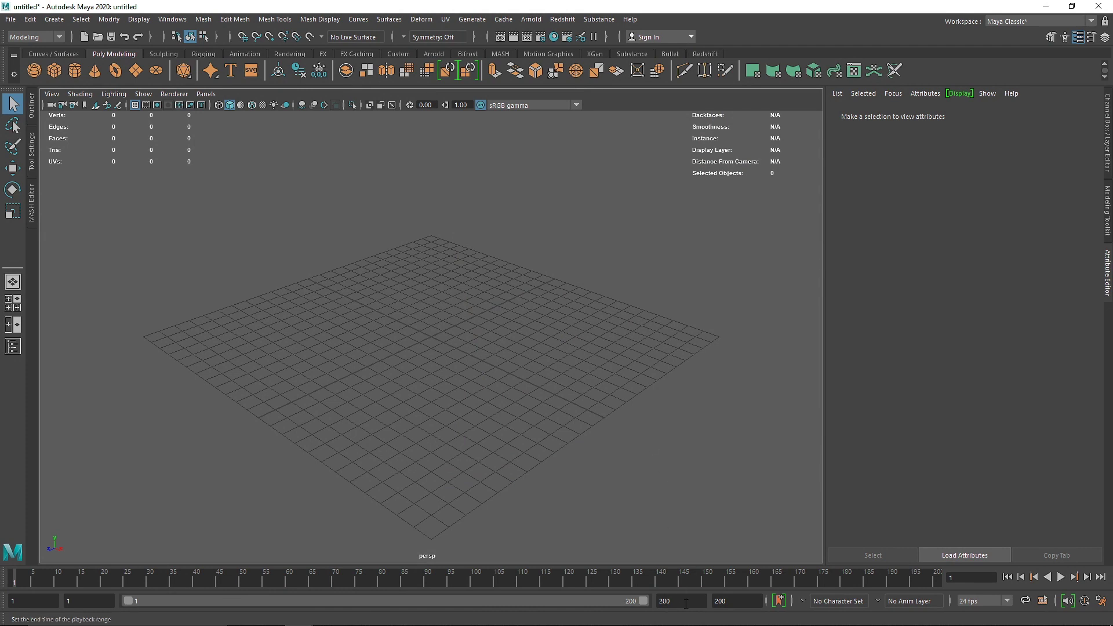
- Extend the animation end time to frame 500 and switch to the FX menu set
left_click(717, 600)
type("500")
key("Return")
left_click(36, 37)
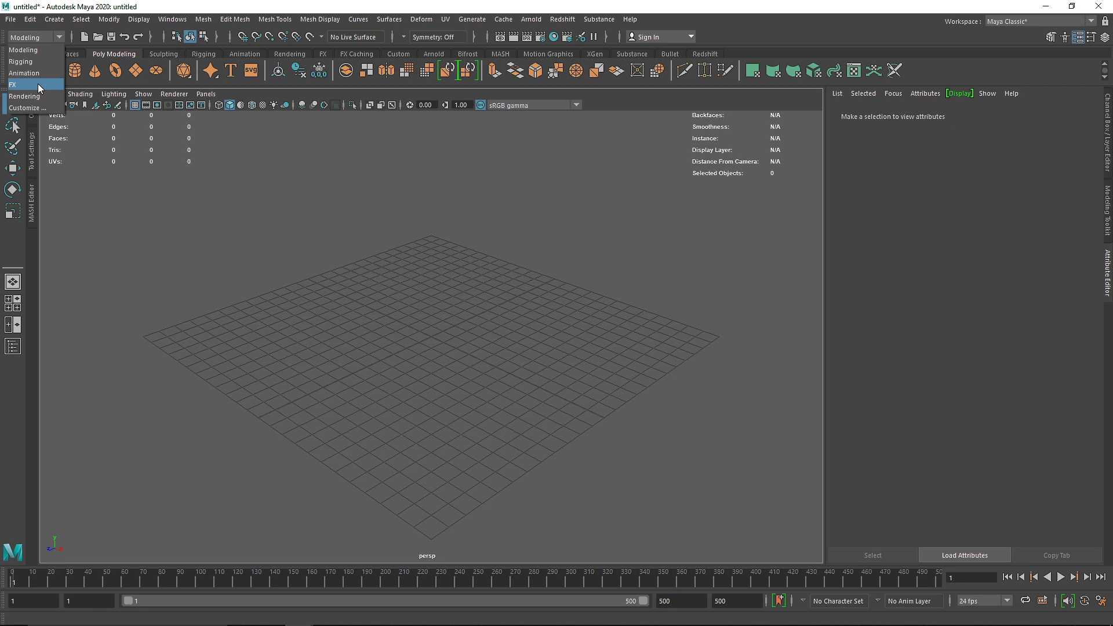
left_click(37, 85)
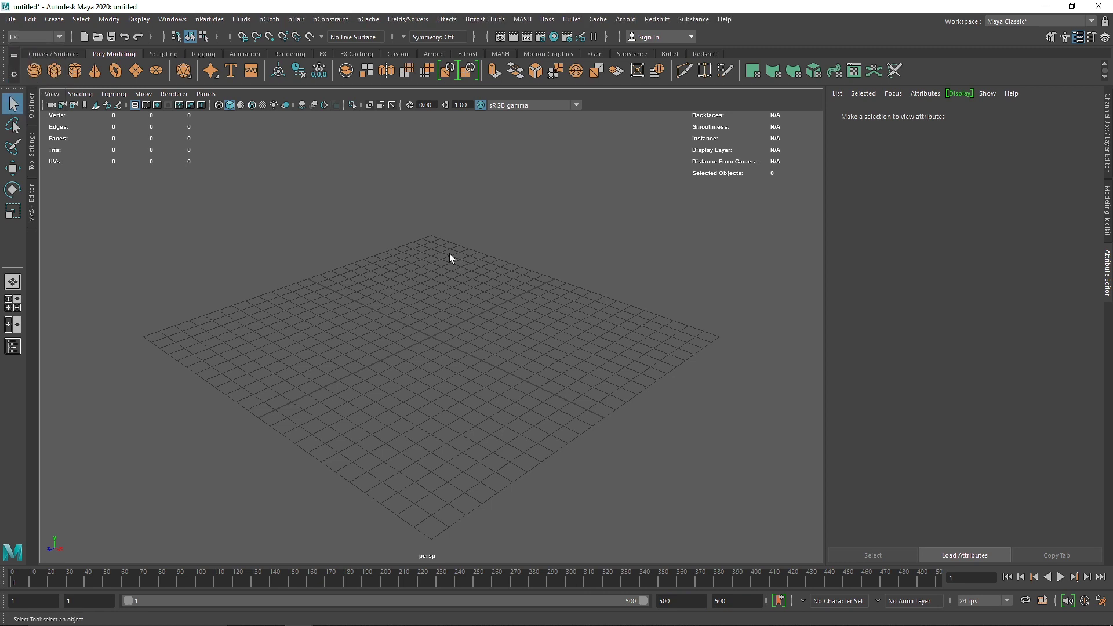
- Create a polygon plane scaled to about 27.1, with its width and height subdivisions both set to 1
mouse_move(466, 347)
left_mouse_down("alt")
mouse_move(471, 356)
mouse_move(450, 345)
mouse_move(748, 403)
mouse_move(392, 338)
left_mouse_up("alt")
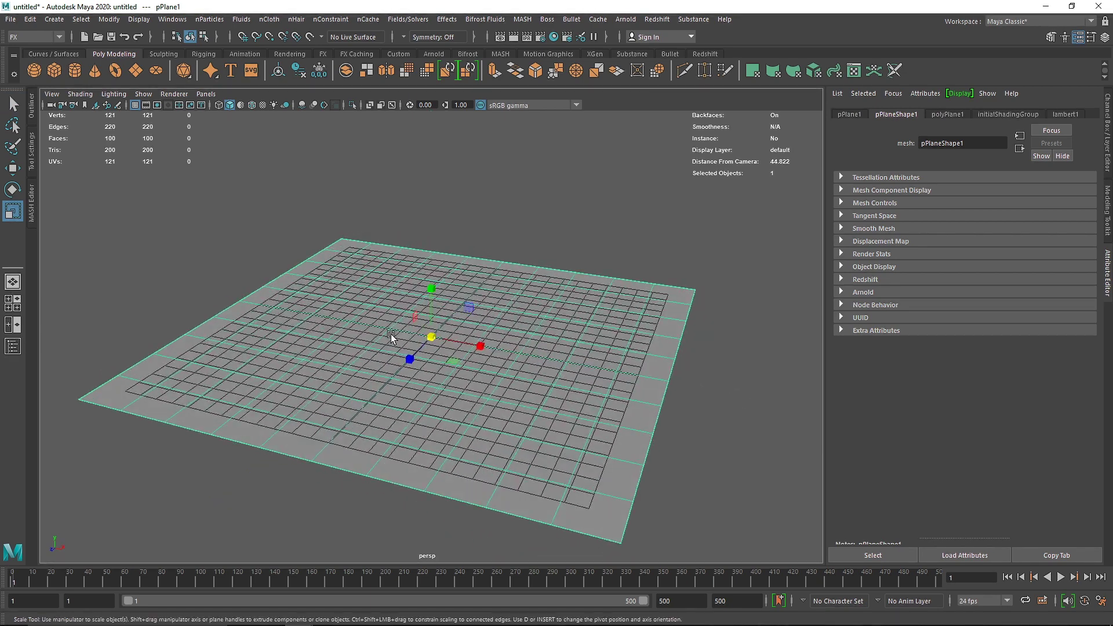
key("w")
key("ctrl+a")
left_click(1074, 285)
type("1")
left_click(1076, 276)
type("1")
left_click(722, 211)
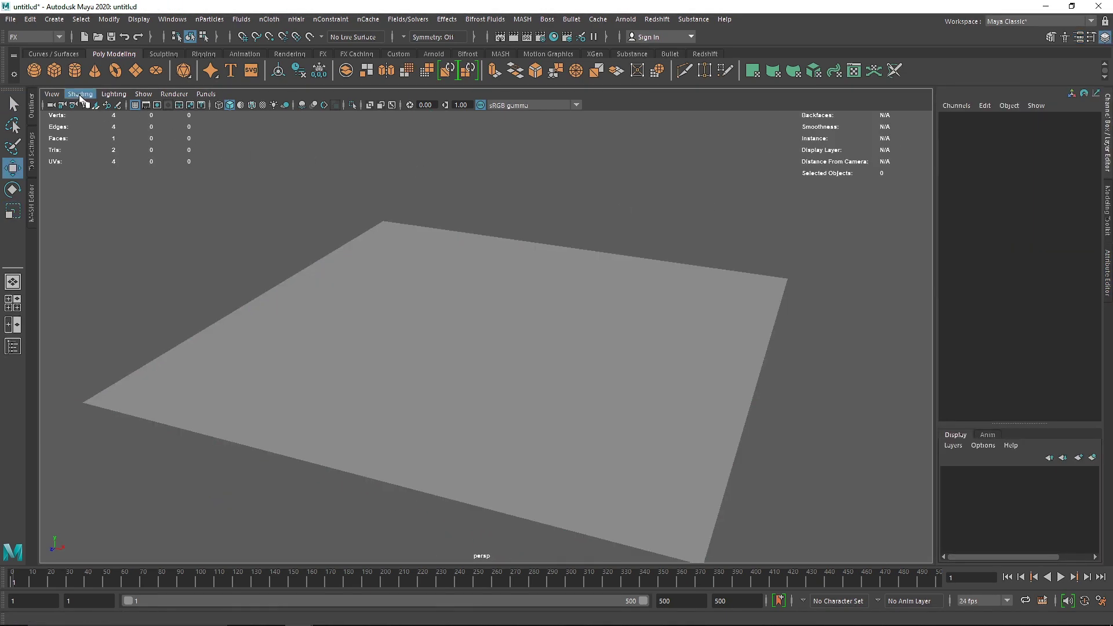
- Add a polygon cube above the plane and duplicate it into a loose cluster of four cubes
left_click(54, 71)
left_click_drag(494, 310, 488, 229)
left_click_drag(487, 229, 444, 267, "alt")
left_click_drag(481, 264, 453, 283, "alt")
left_click(422, 285)
- Add two polygon spheres scaled to about 0.67 and place them above the cube cluster
left_click(34, 70)
left_click_drag(449, 342, 542, 223, "alt")
key("r")
key("w")
key("r")
key("w")
scroll(544, 219, "down", 2)
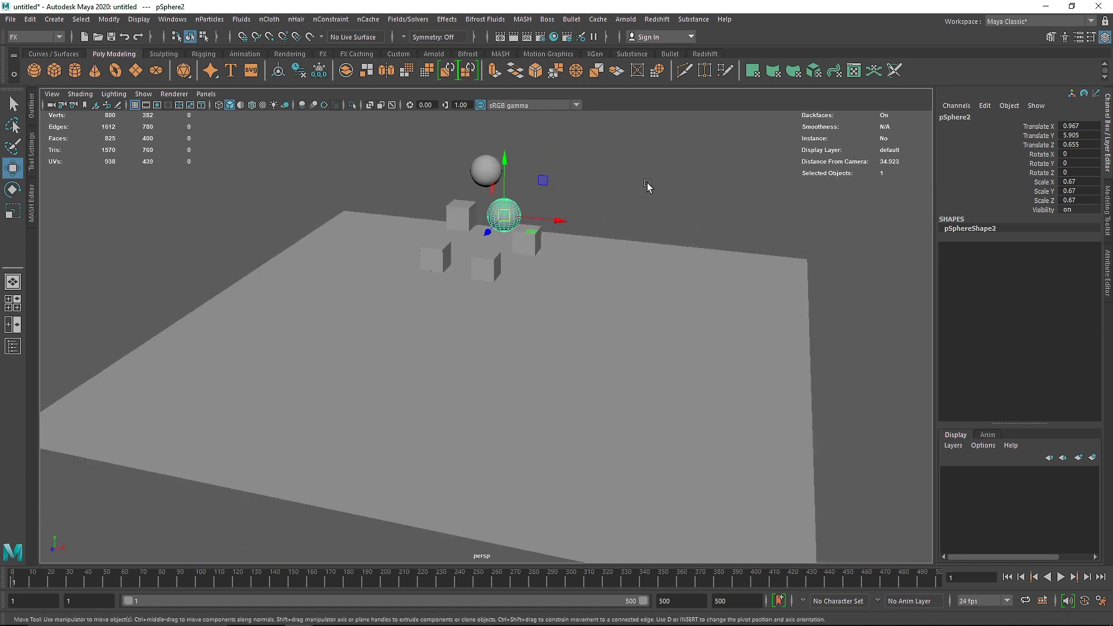
- Change the viewport background to solid black
key("alt+b")
key("alt+b")
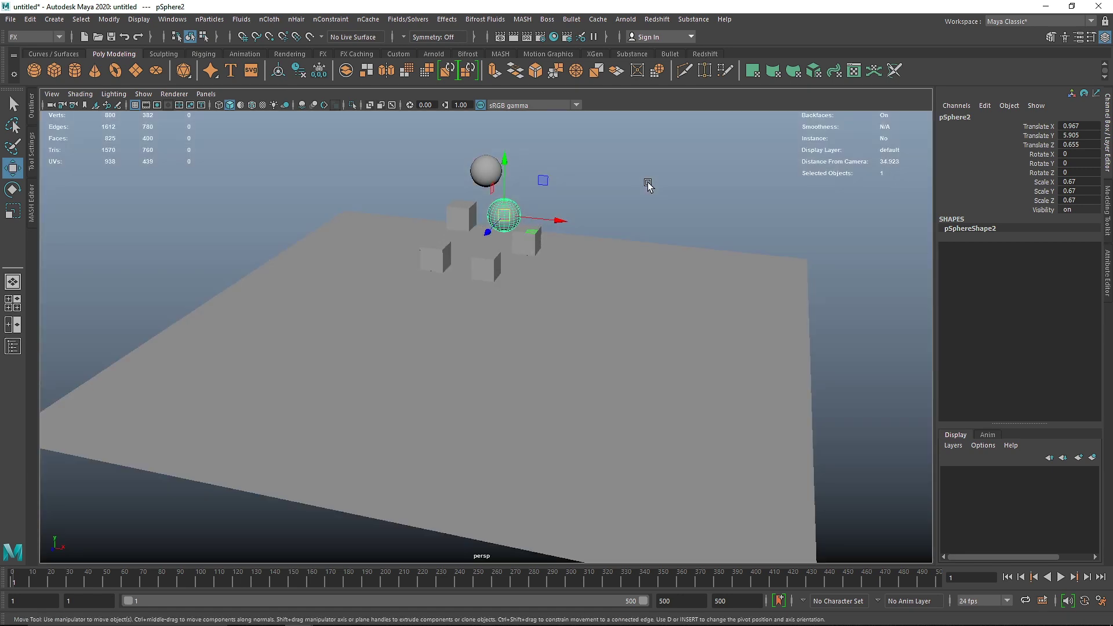
key("alt+b")
- Make the four cubes and two spheres active rigid bodies
left_click_drag(597, 211, 548, 272, "alt")
left_click(583, 348, "ctrl")
left_click_drag(584, 348, 549, 345, "alt")
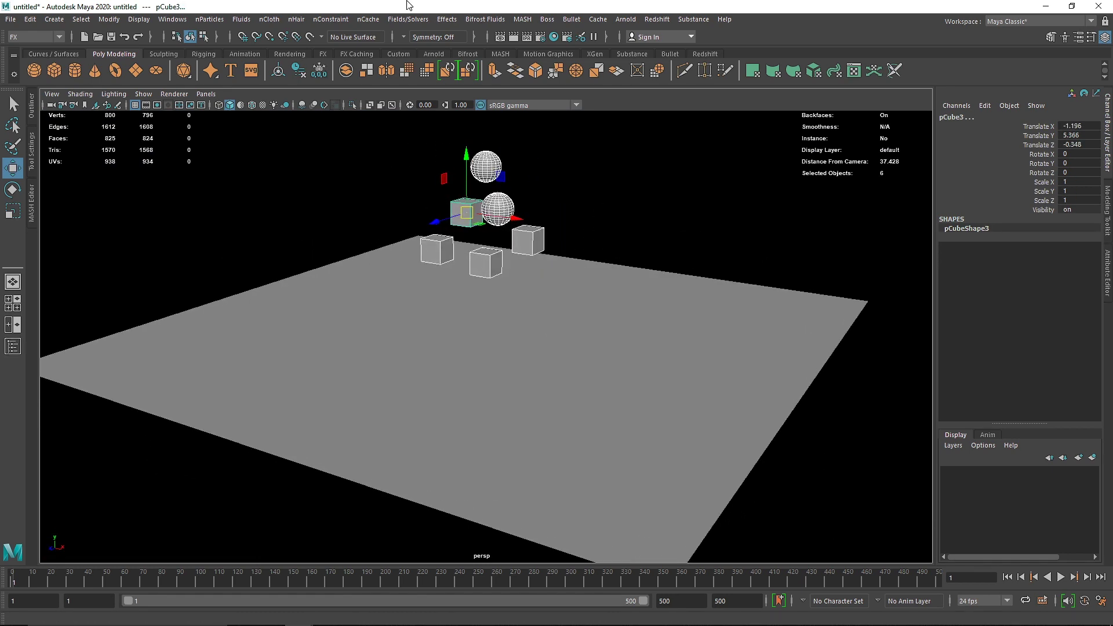
left_click(408, 19)
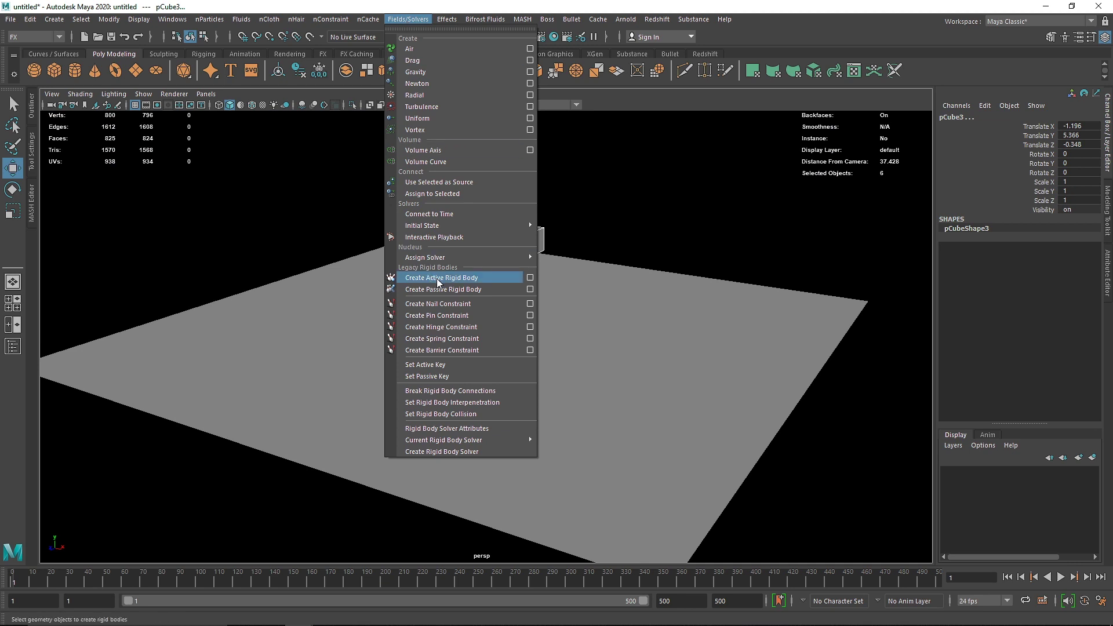
left_click(484, 280)
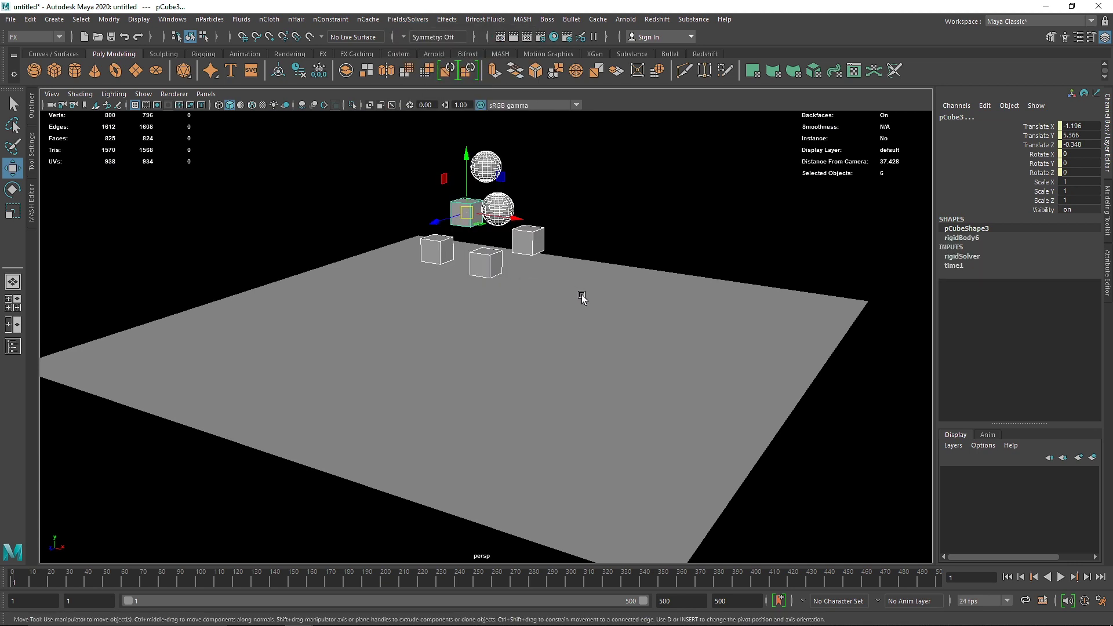
- Make the ground plane a passive rigid body
left_click(595, 273)
left_click(407, 19)
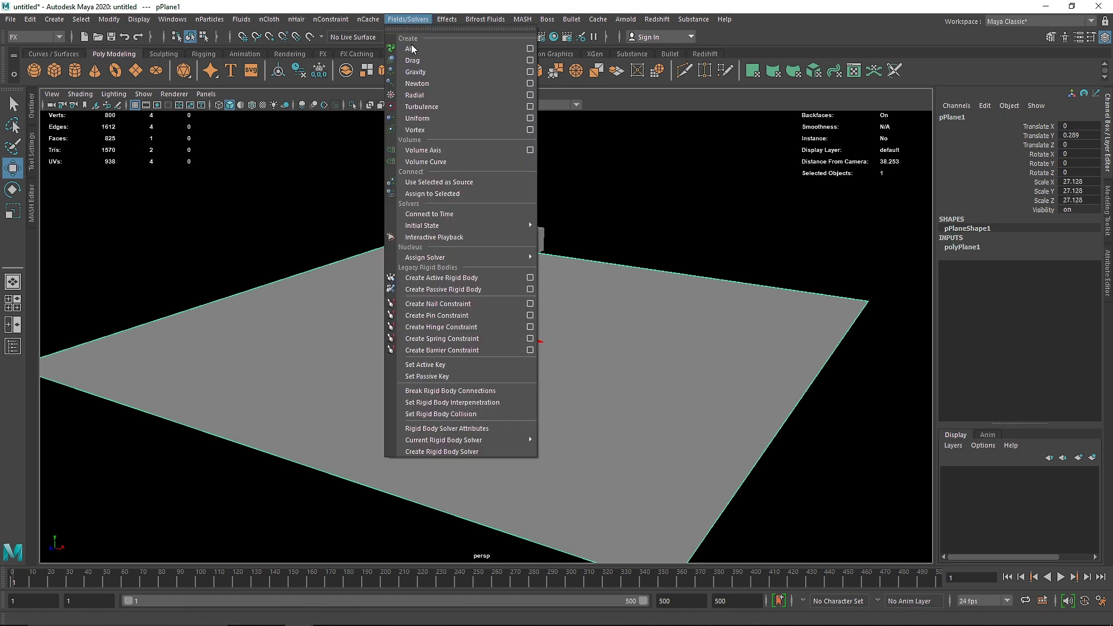
left_click(468, 290)
scroll(601, 321, "down", 3)
mouse_move(508, 295)
left_mouse_down("alt")
mouse_move(544, 286)
mouse_move(504, 297)
left_mouse_up("alt")
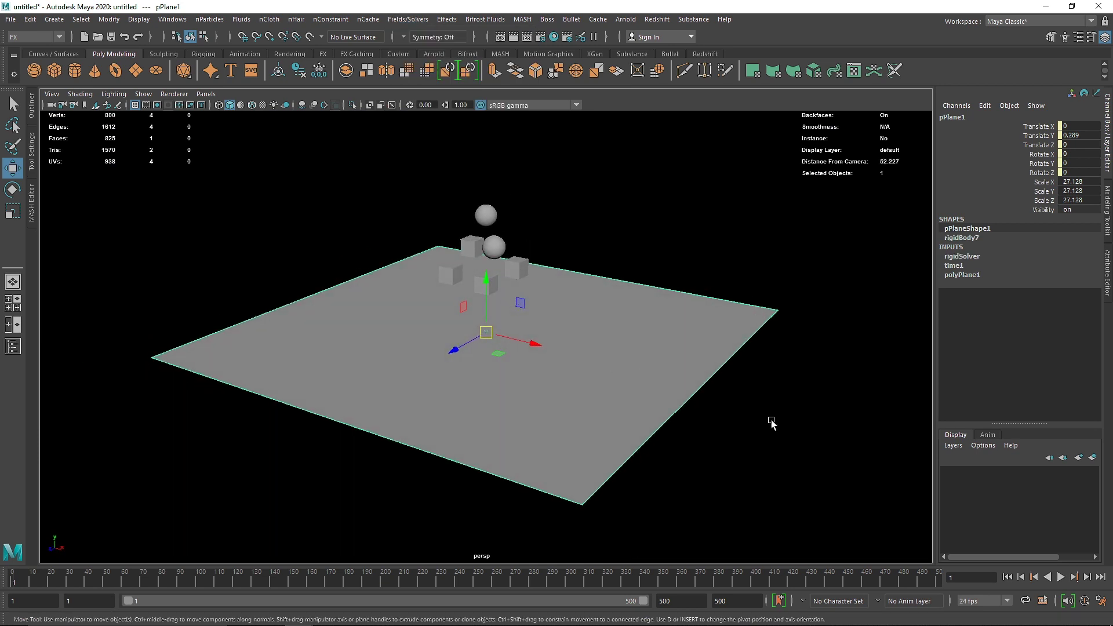
- Play the rigid body simulation briefly and return to the first frame
left_click(1062, 577)
left_click(1062, 578)
left_click(1007, 577)
left_click_drag(621, 352, 649, 344, "alt")
scroll(520, 254, "up", 3)
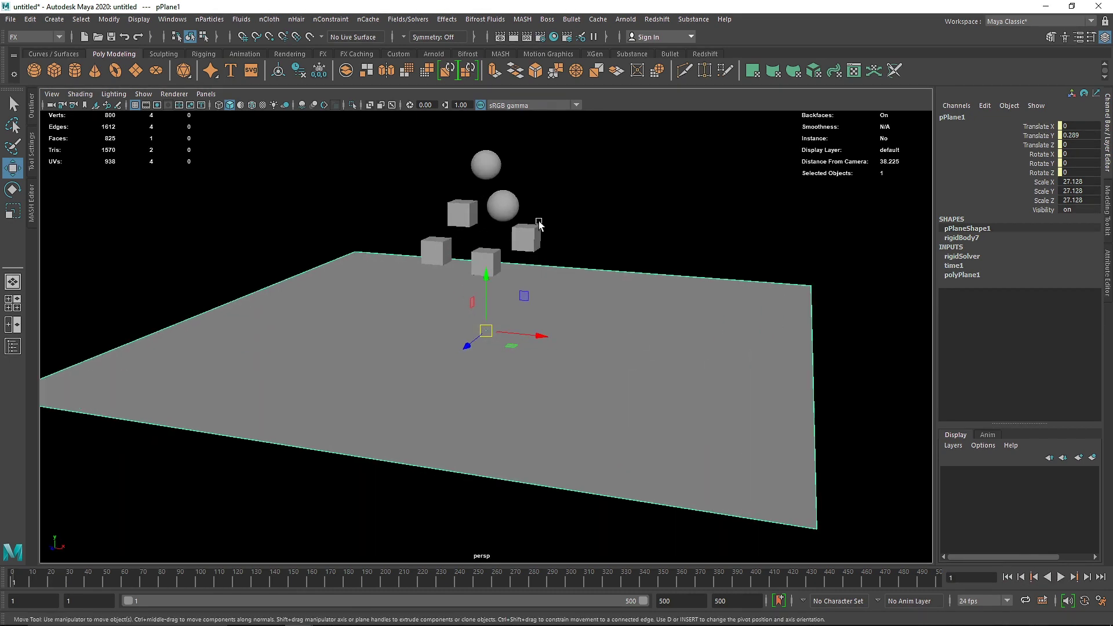
left_click_drag(538, 223, 574, 248, "alt")
left_click_drag(368, 189, 570, 364)
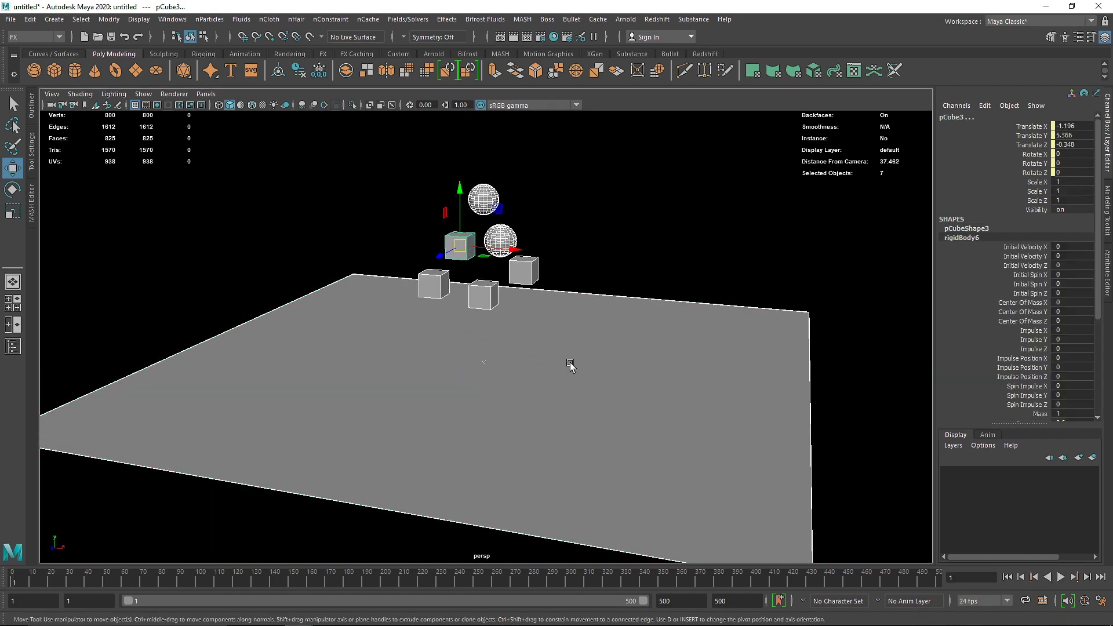
left_click(575, 236)
left_click_drag(321, 137, 550, 342)
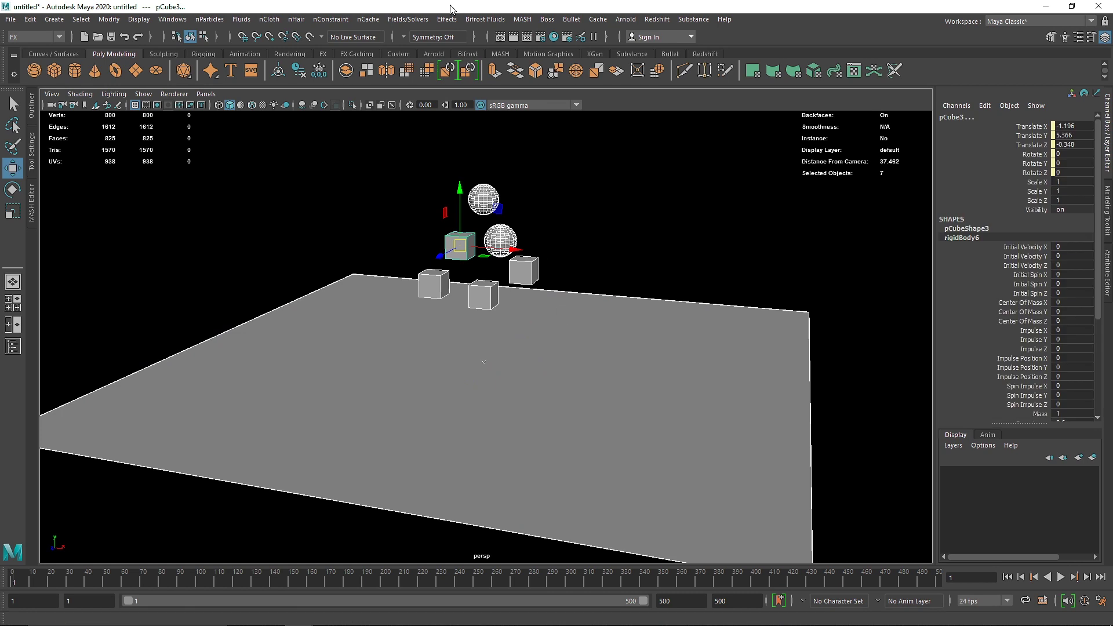
left_click(420, 19)
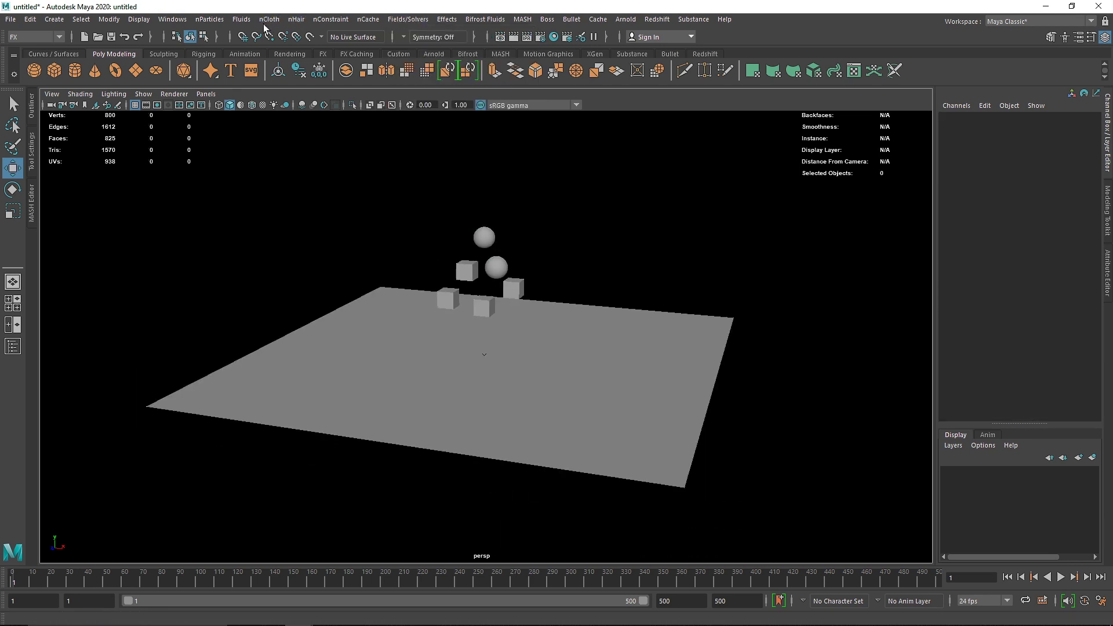
- Add a polygon sphere beside the plane at about X 13, Y 6 and convert it to nCloth
left_click(33, 70)
left_click_drag(526, 366, 759, 414)
left_click_drag(709, 339, 714, 244)
left_click(273, 19)
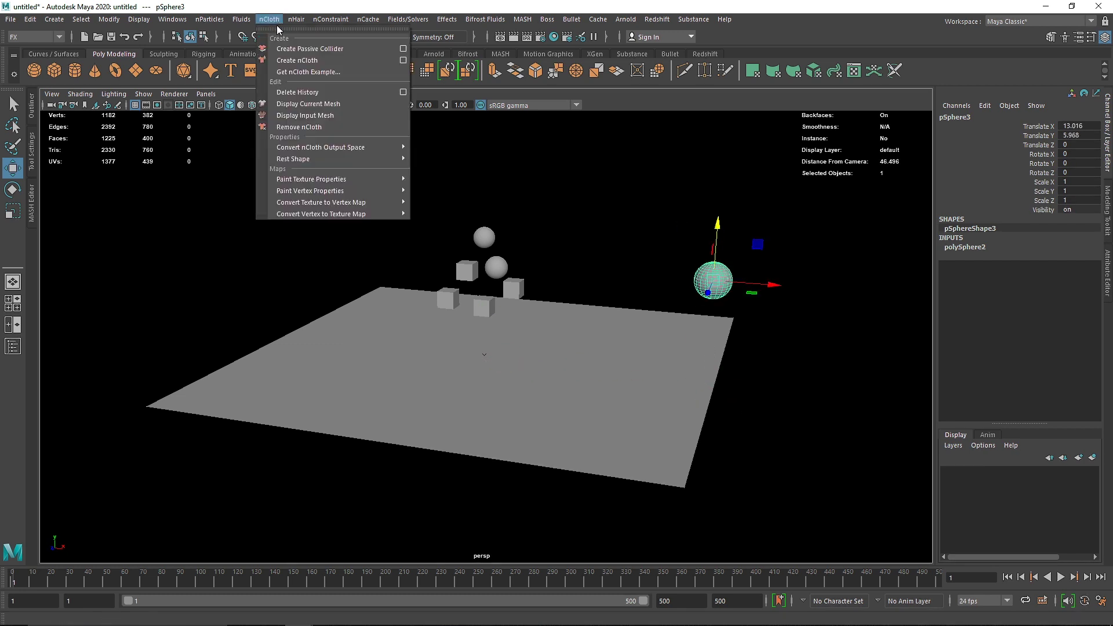
left_click(297, 60)
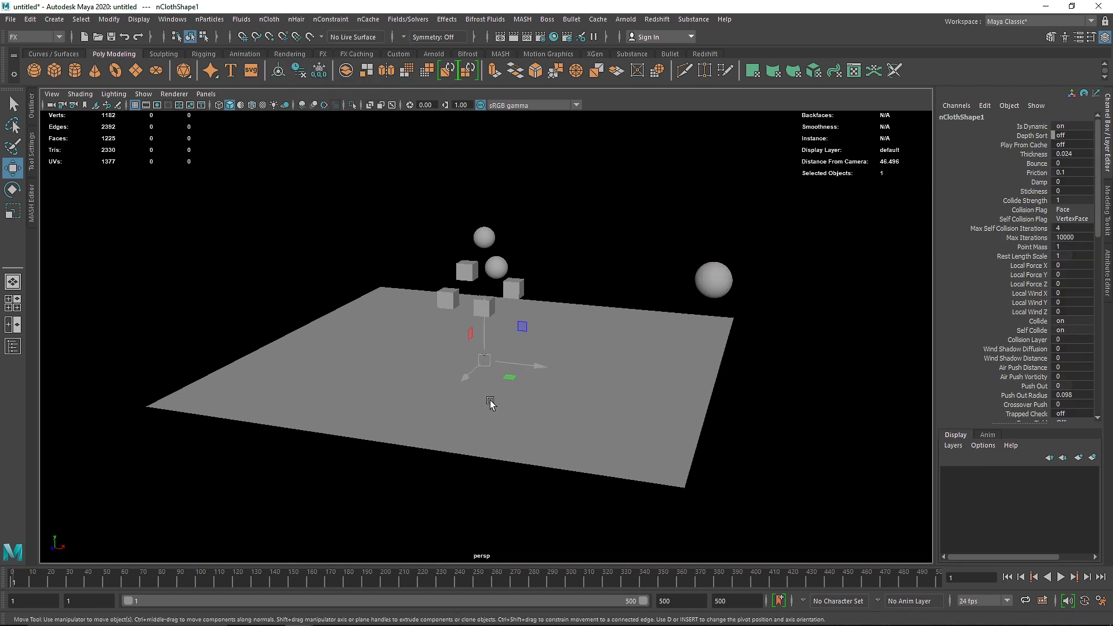
- Select the nucleus node and move it above the plane to about X 7.4, Y 5.6
scroll(490, 403, "up", 10)
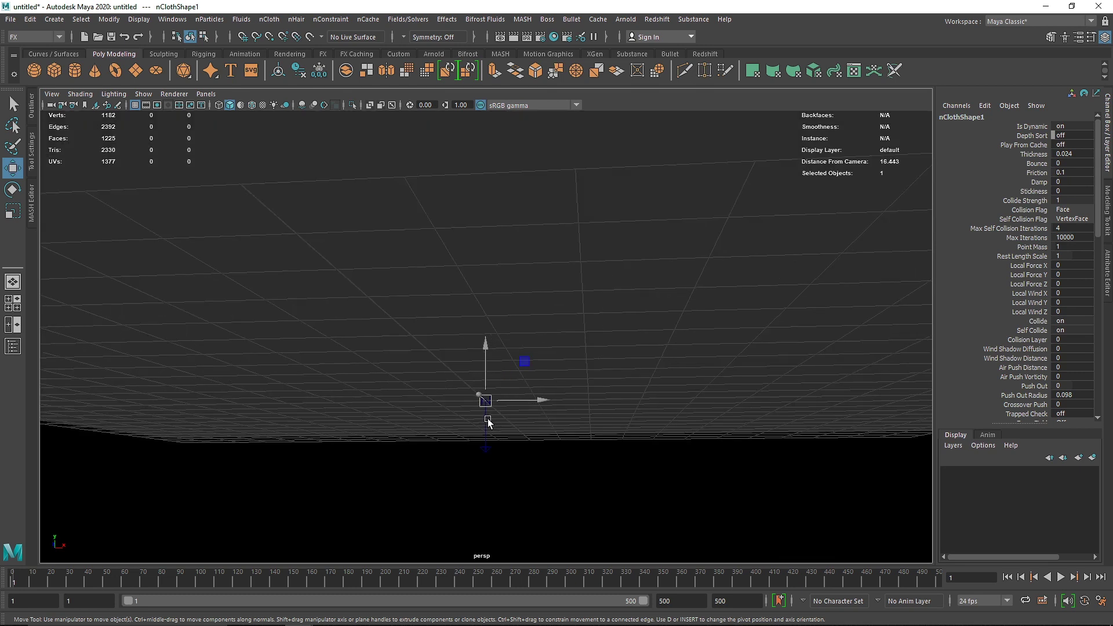
left_click(488, 420)
left_click_drag(486, 366, 486, 247)
left_click_drag(486, 246, 732, 334, "alt")
scroll(506, 293, "down", 8)
left_click_drag(663, 302, 681, 225)
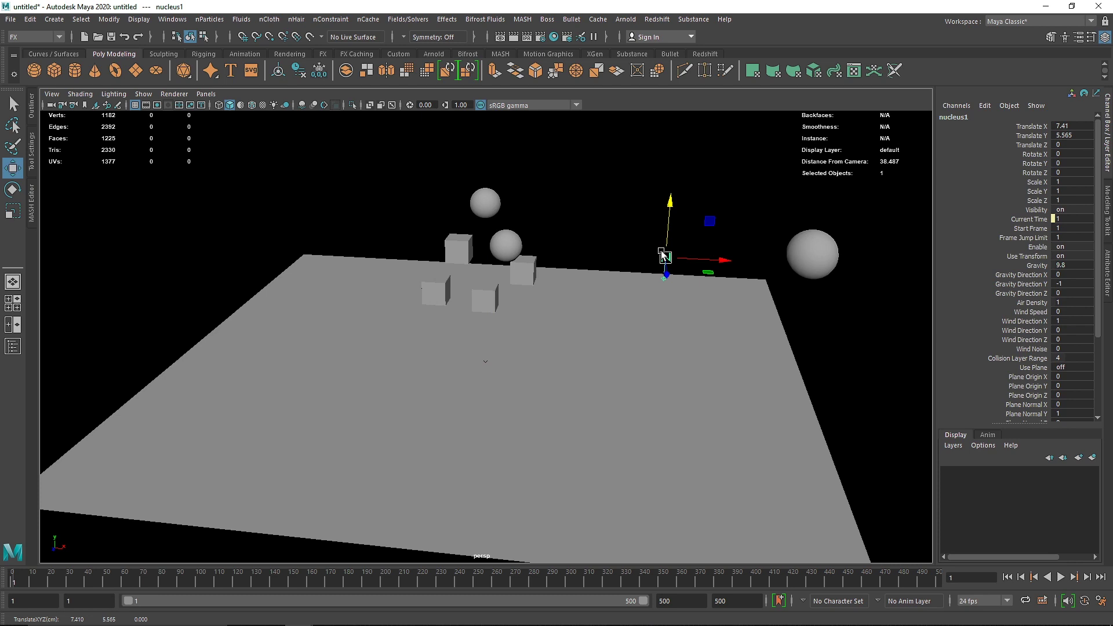
- Play the nCloth simulation twice, returning to the first frame after each run
left_click(1060, 576)
left_click(1060, 577)
left_click(1007, 577)
left_click(1060, 576)
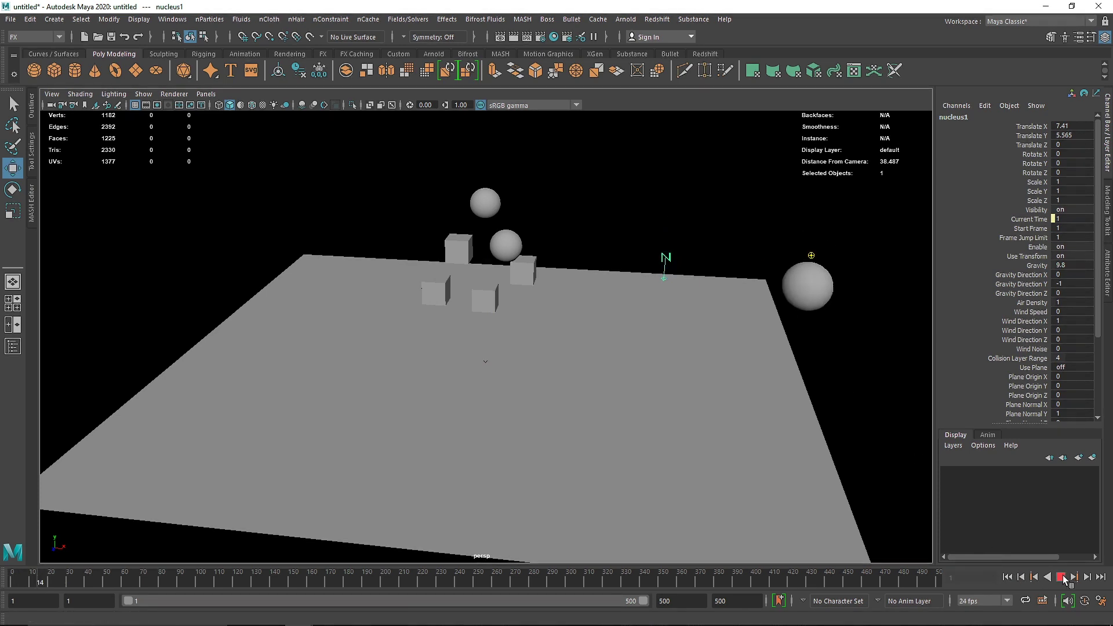
left_click(1060, 577)
left_click(1007, 576)
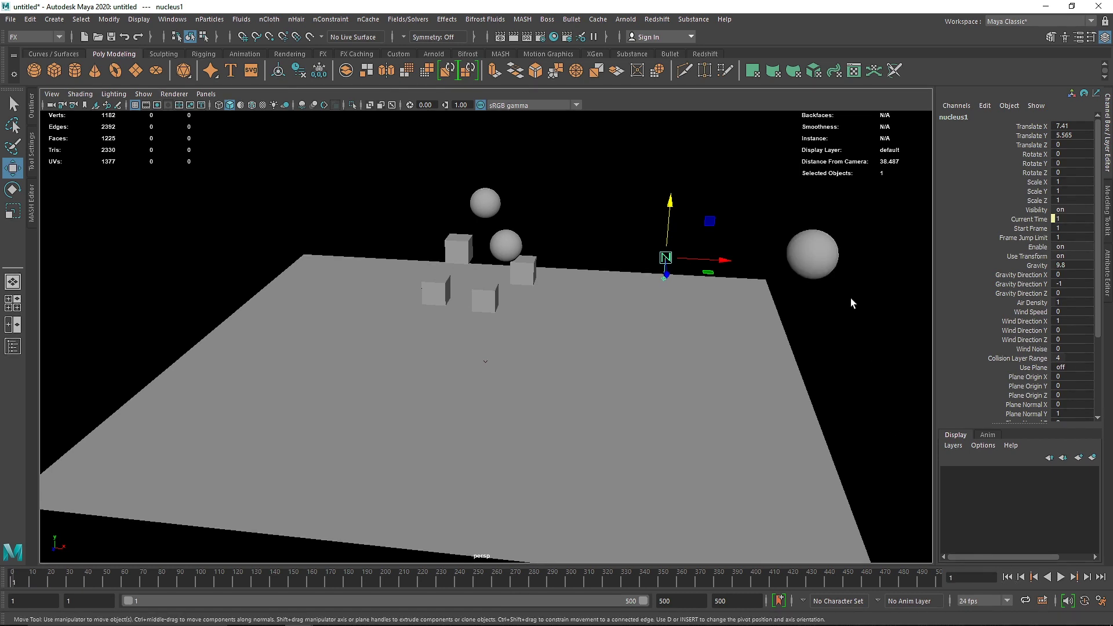
- Delete the nCloth sphere and its nucleus node
left_click(810, 261)
key("Delete")
left_click(667, 260)
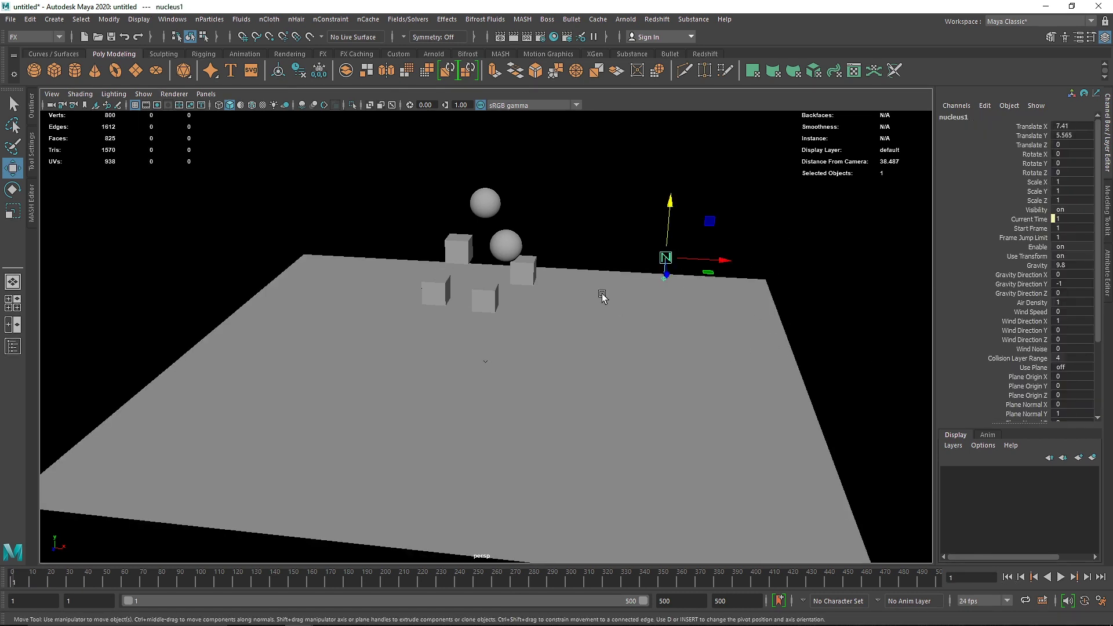
key("Delete")
- Add an Air field affecting the cubes and spheres, move it to about X 4.9, Y 1.1, and test the simulation
left_click_drag(529, 259, 541, 299, "alt")
left_click(415, 20)
left_click(419, 47)
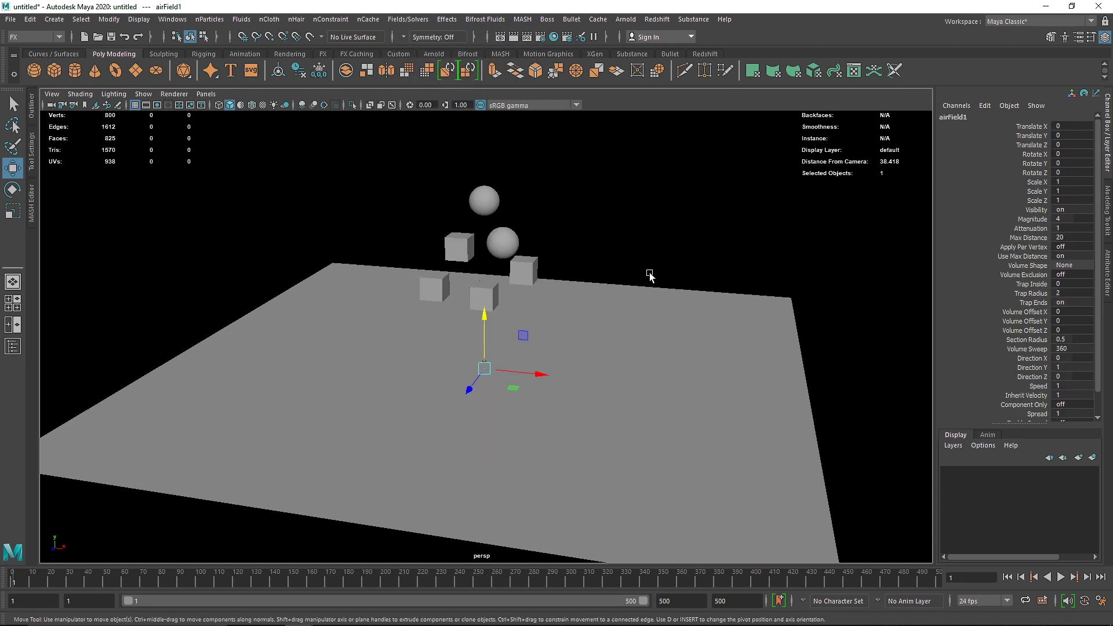
left_click_drag(486, 334, 486, 314)
left_click_drag(548, 356, 671, 366)
left_click(1061, 577)
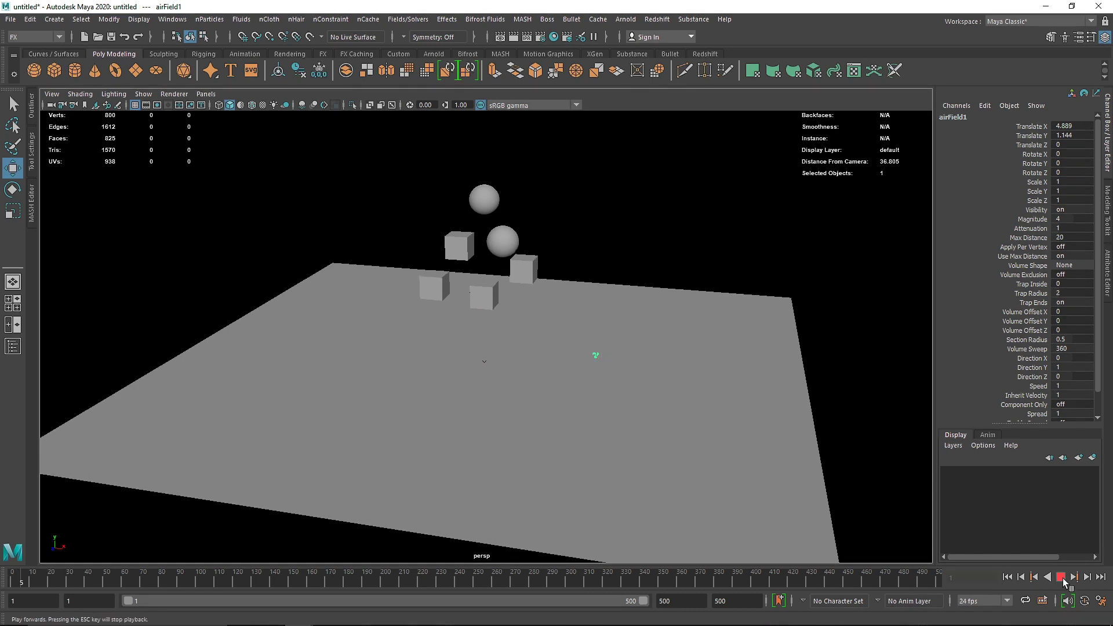
left_click(1062, 578)
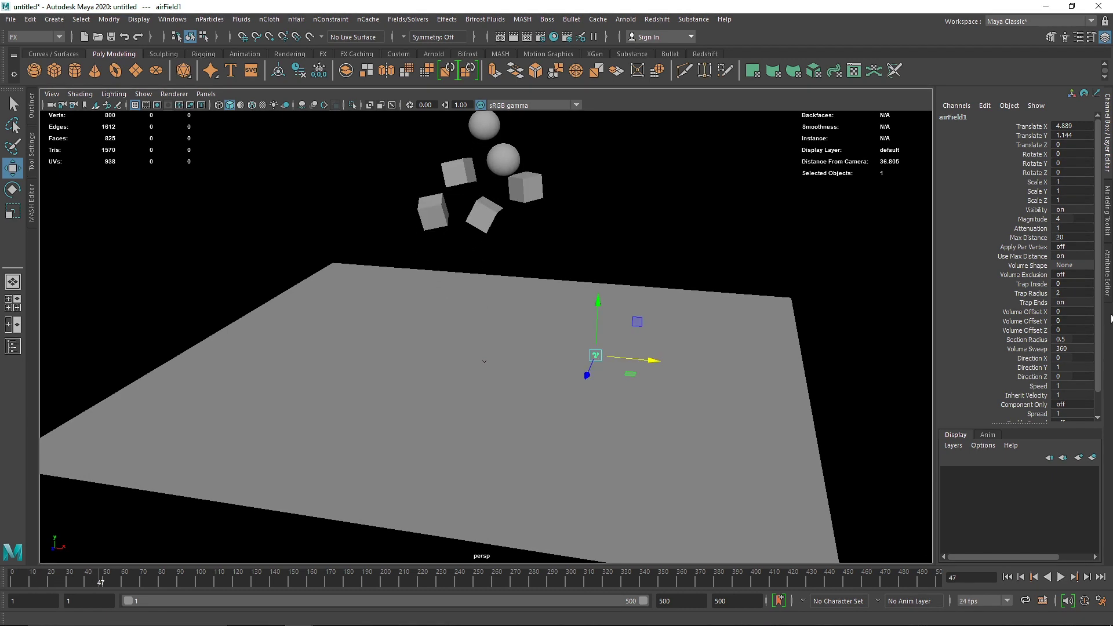
- Try a magnitude of 10 on the air field and play the simulation
left_click(1108, 284)
left_click_drag(942, 317, 909, 315)
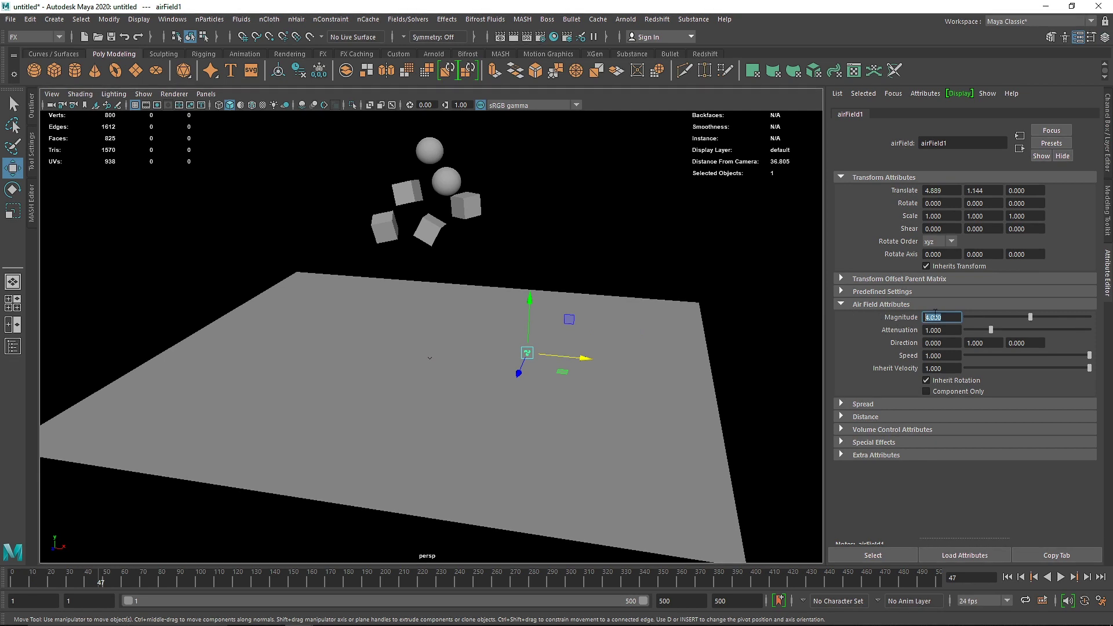
type("10")
key("Return")
left_click(1060, 577)
- Try a magnitude of 20 on the air field and replay the simulation from the start
type("20")
key("Return")
left_click(1007, 577)
left_click(1060, 578)
- Set the air field's magnitude to 5 and return to the first frame
type("5")
key("Return")
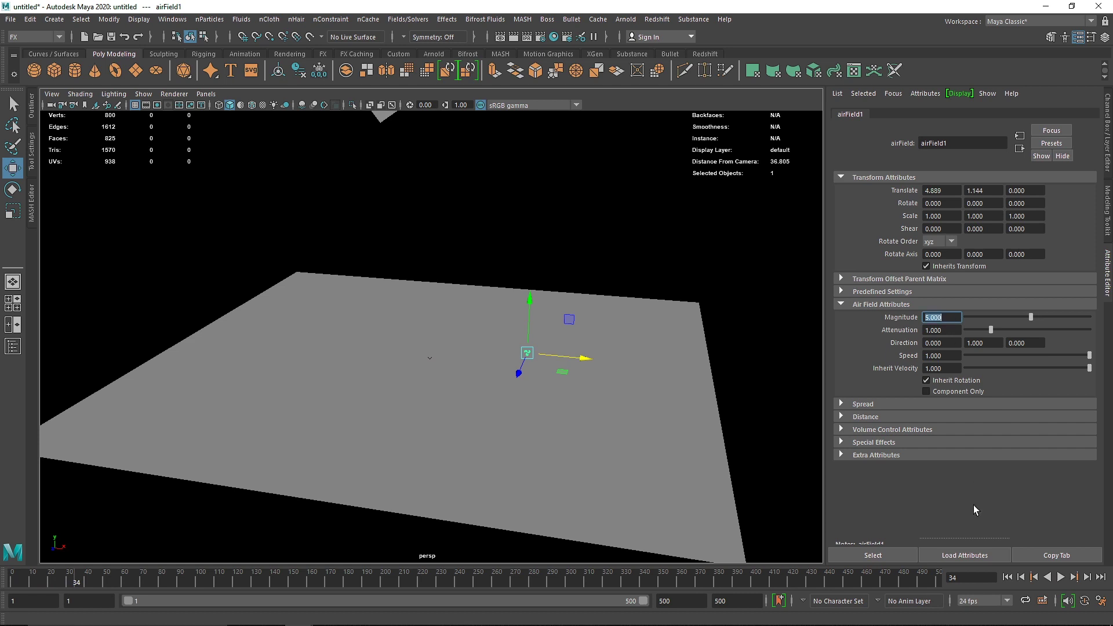
left_click(1007, 577)
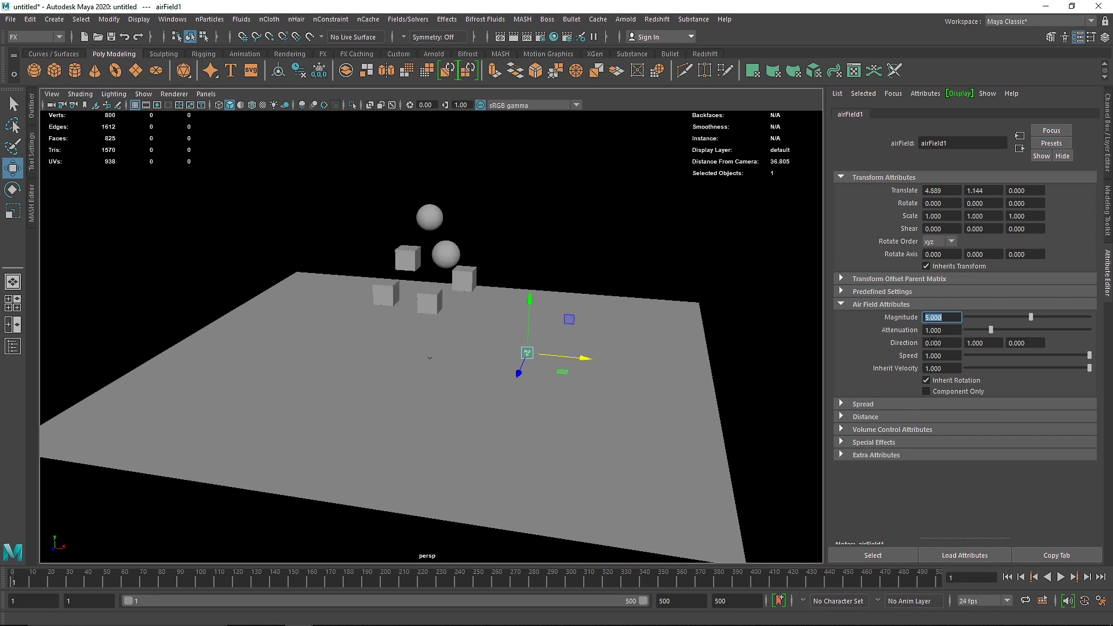
- Play the simulation to examine how the air field pushes the objects, and return to the first frame
left_click_drag(944, 329, 932, 331)
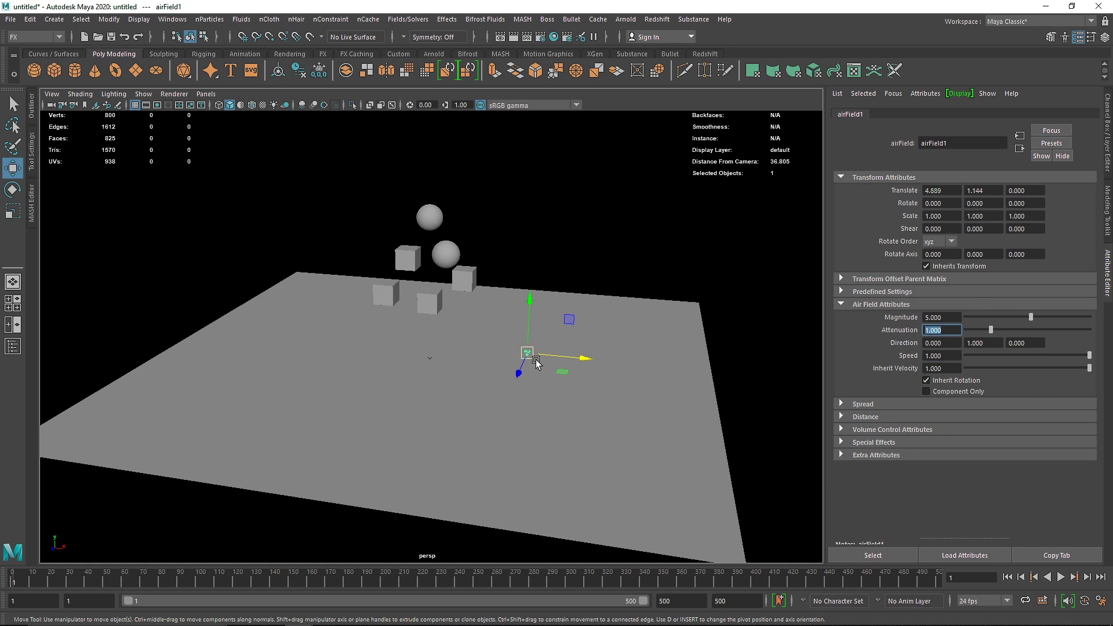
key("alt+v")
right_click_drag(720, 415, 526, 336, "alt")
mouse_move(526, 265)
left_mouse_down("alt")
mouse_move(519, 243)
mouse_move(526, 278)
mouse_move(532, 250)
left_mouse_up("alt")
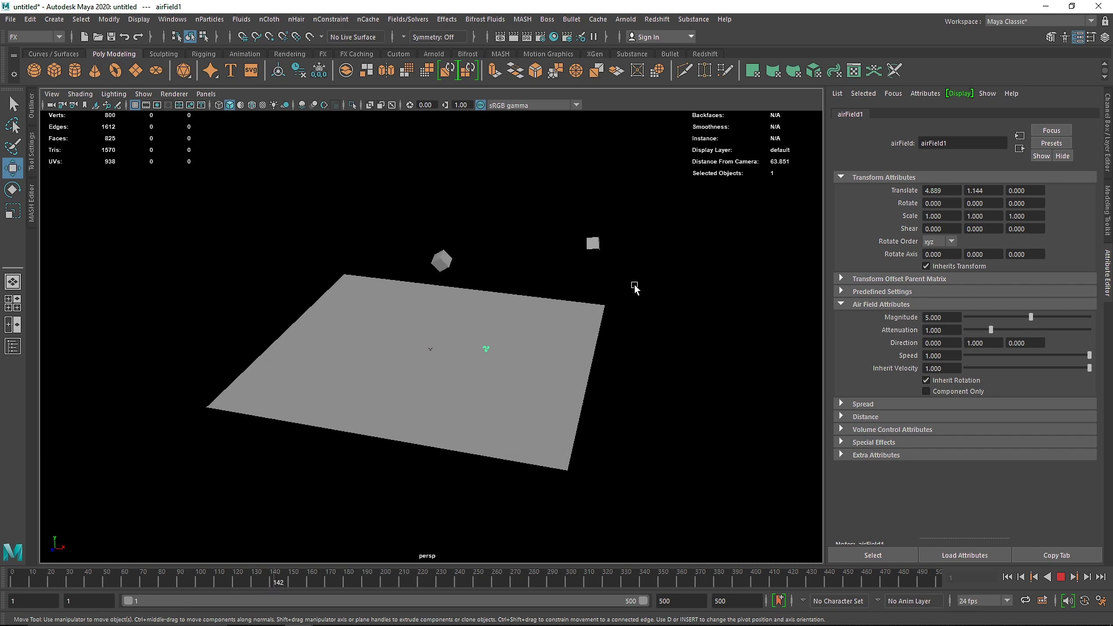
key("alt+v")
scroll(585, 304, "up", 5)
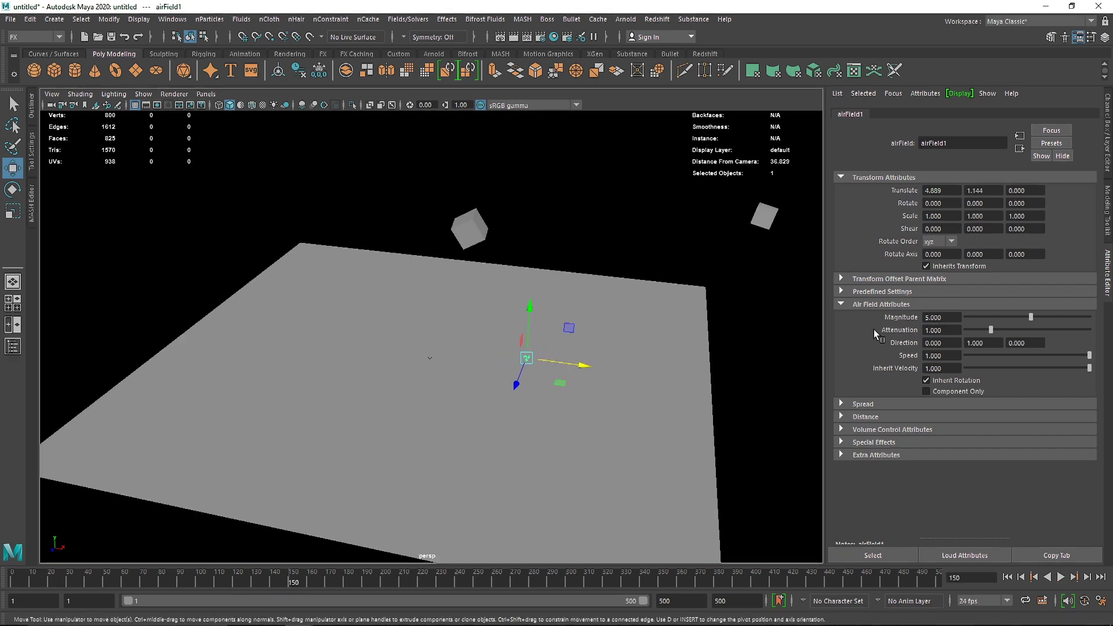
left_click(1012, 576)
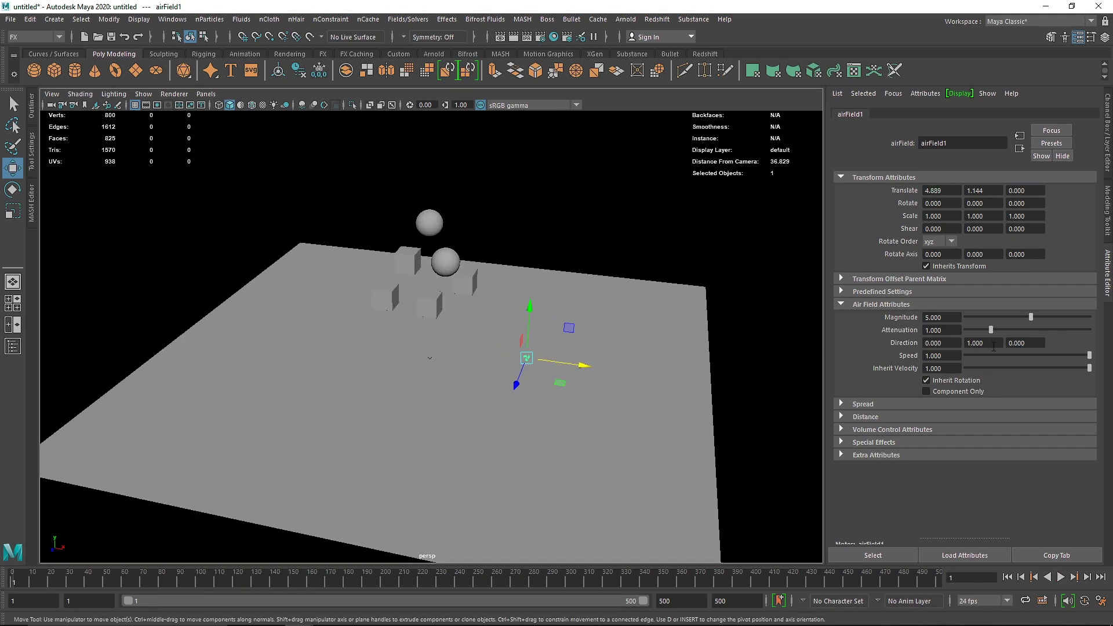
- Point the air field along X by setting its direction to 1 in X and 0 in Y
left_click_drag(418, 285, 502, 285, "alt")
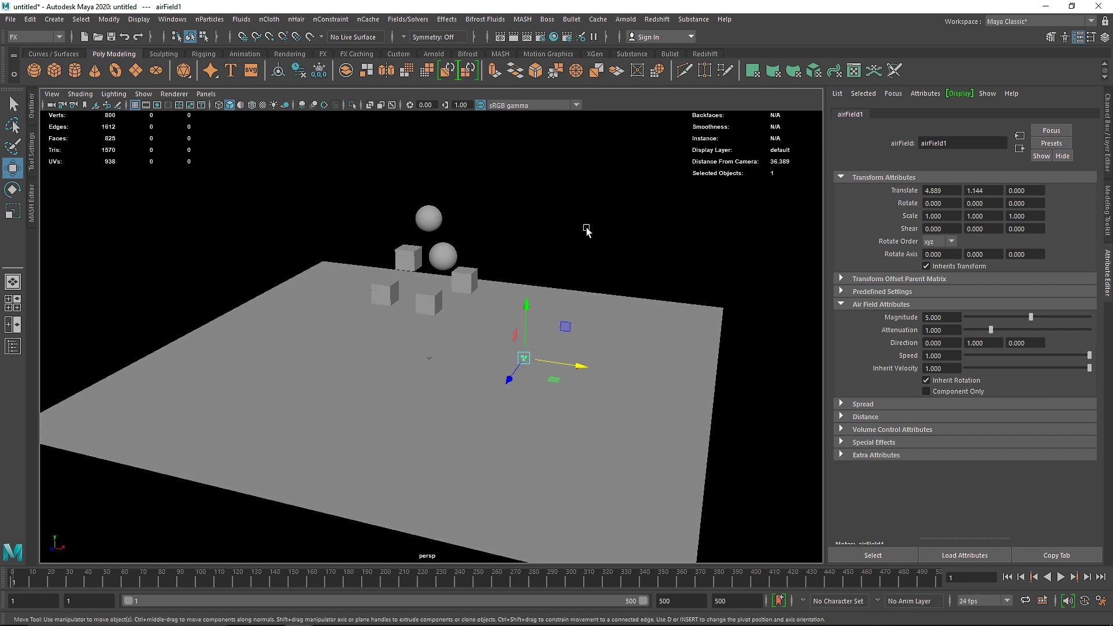
left_click_drag(485, 223, 501, 230, "alt")
left_click(981, 345)
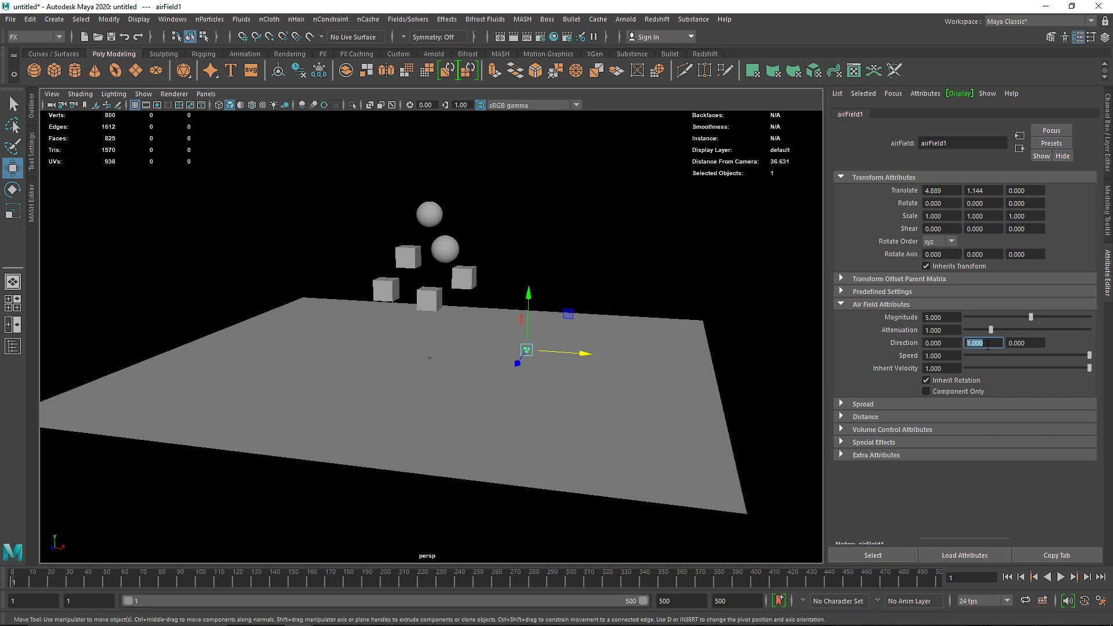
left_click(952, 342)
type("1")
key("Tab")
type("0")
key("Return")
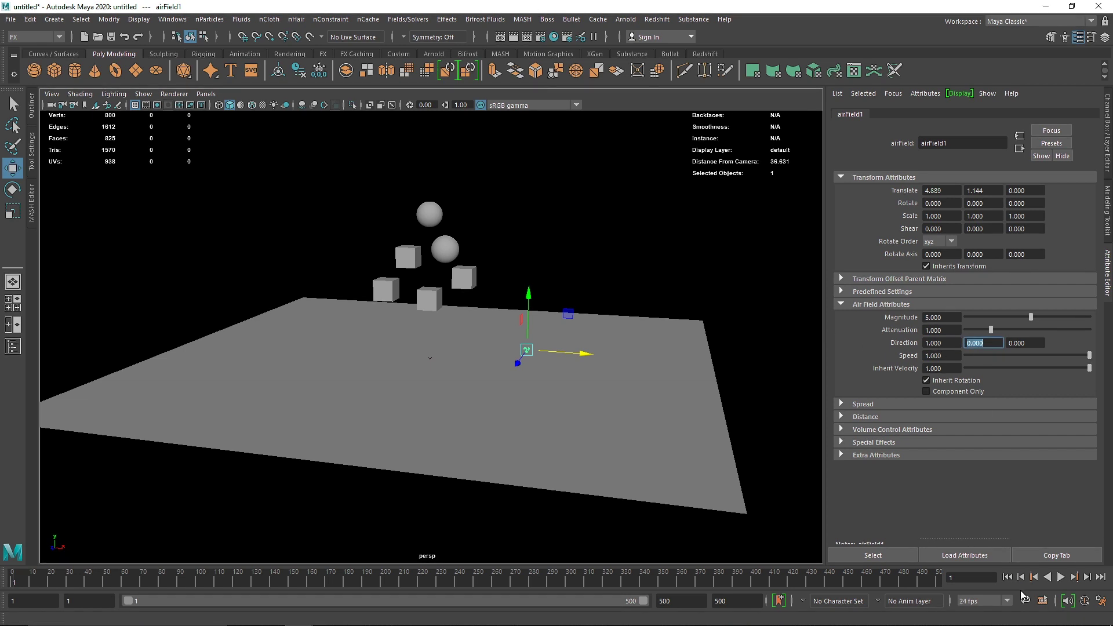
- Play the simulation to examine how the air field pushes the objects along X
key("shift+Tab")
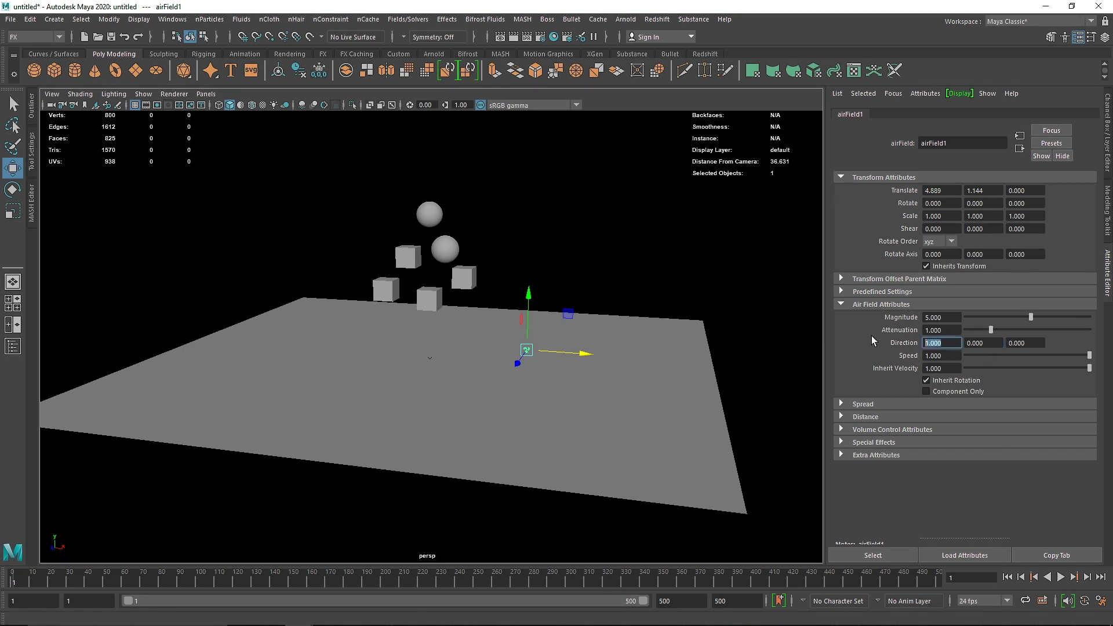
left_click(1060, 578)
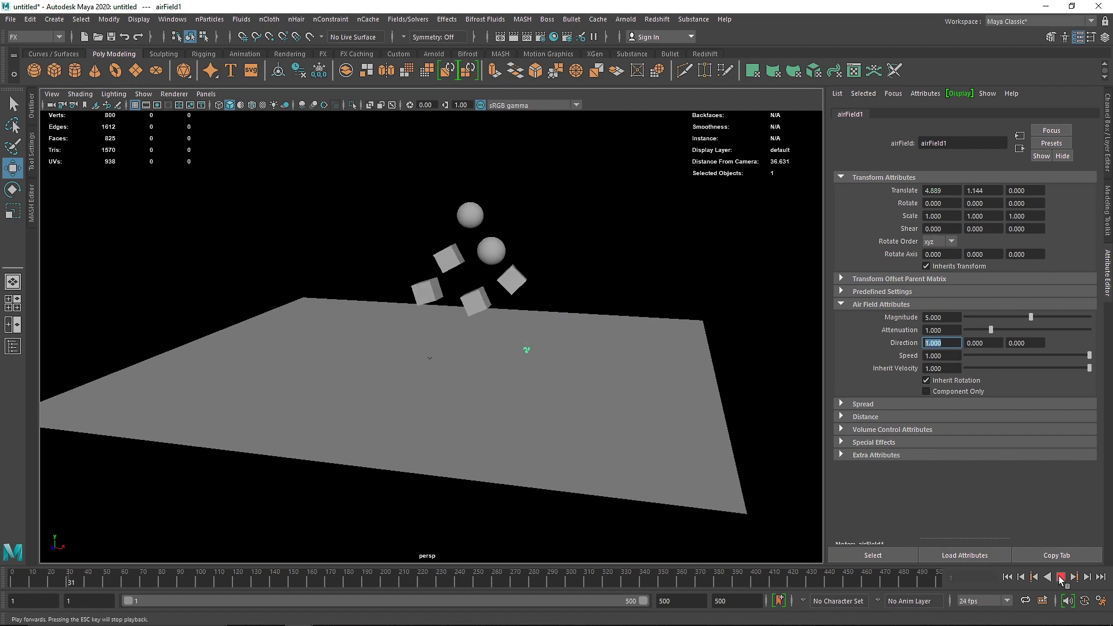
left_click(1060, 578)
- Try an air field direction of 0 in X and 1 in Z, and replay the simulation from the first frame
double_click(1026, 343)
type("1")
key("Return")
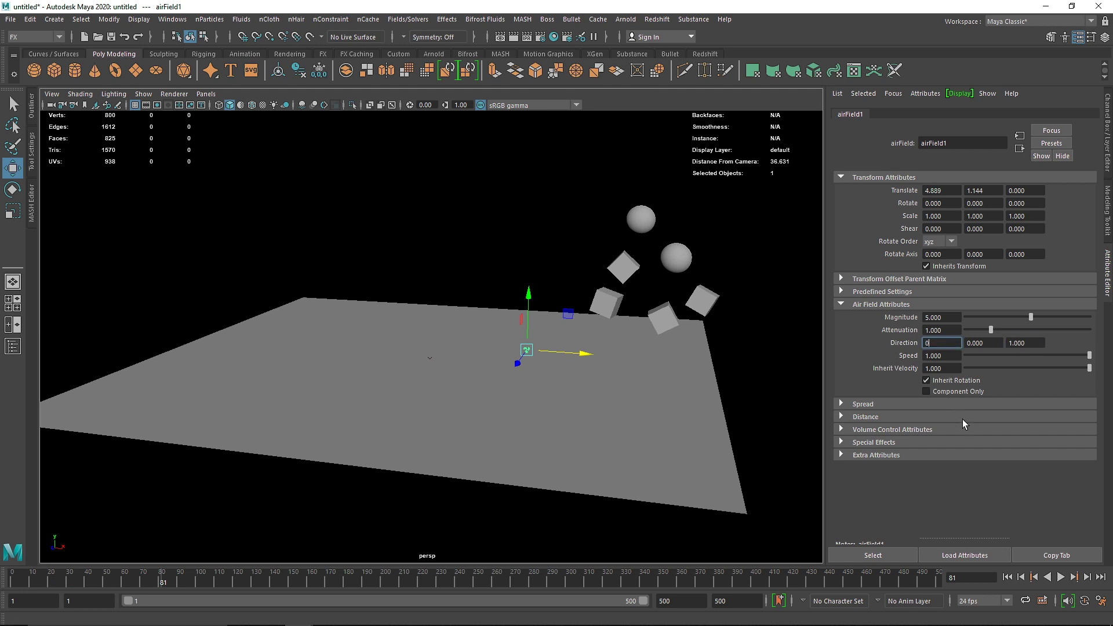
left_click(1007, 577)
left_click(1060, 578)
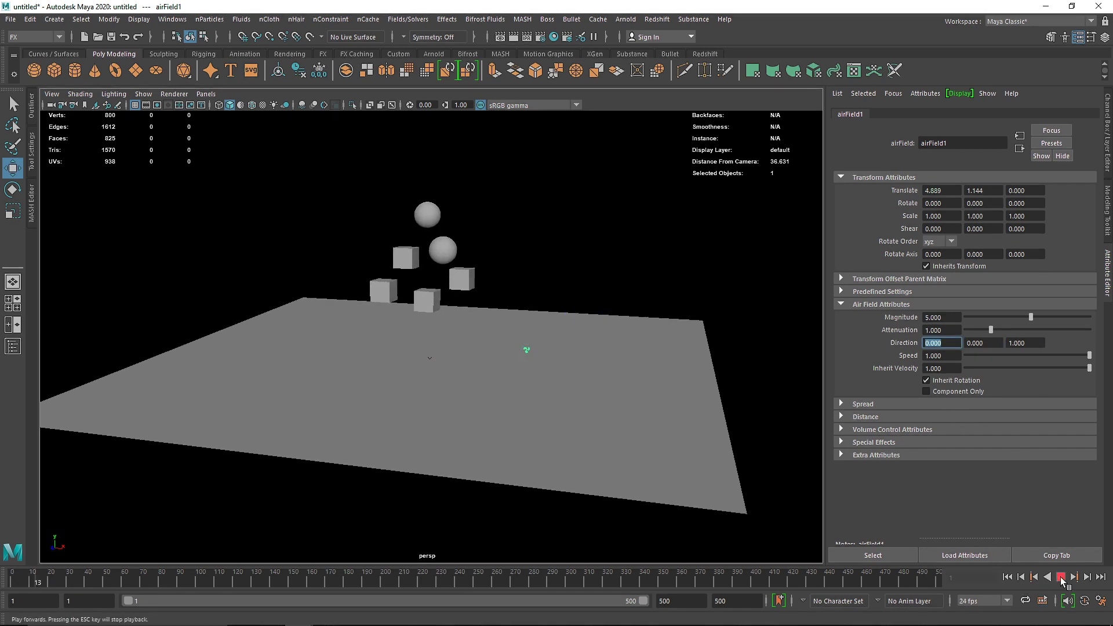
left_click(1060, 577)
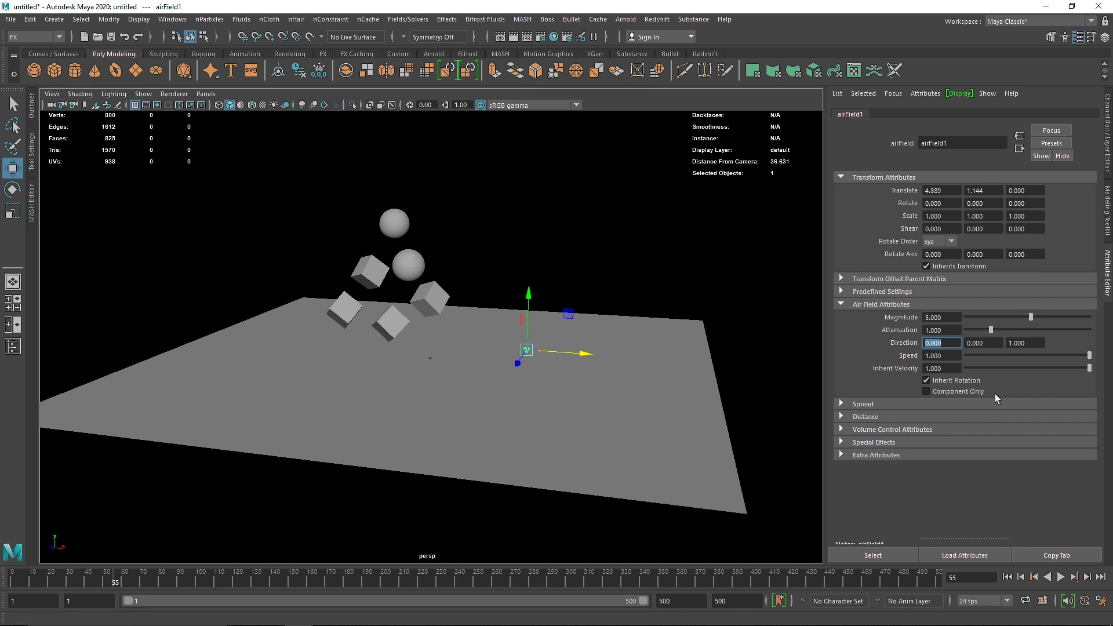
- Try an air field direction of -1 in Z and replay the simulation from the start
left_click(1008, 342)
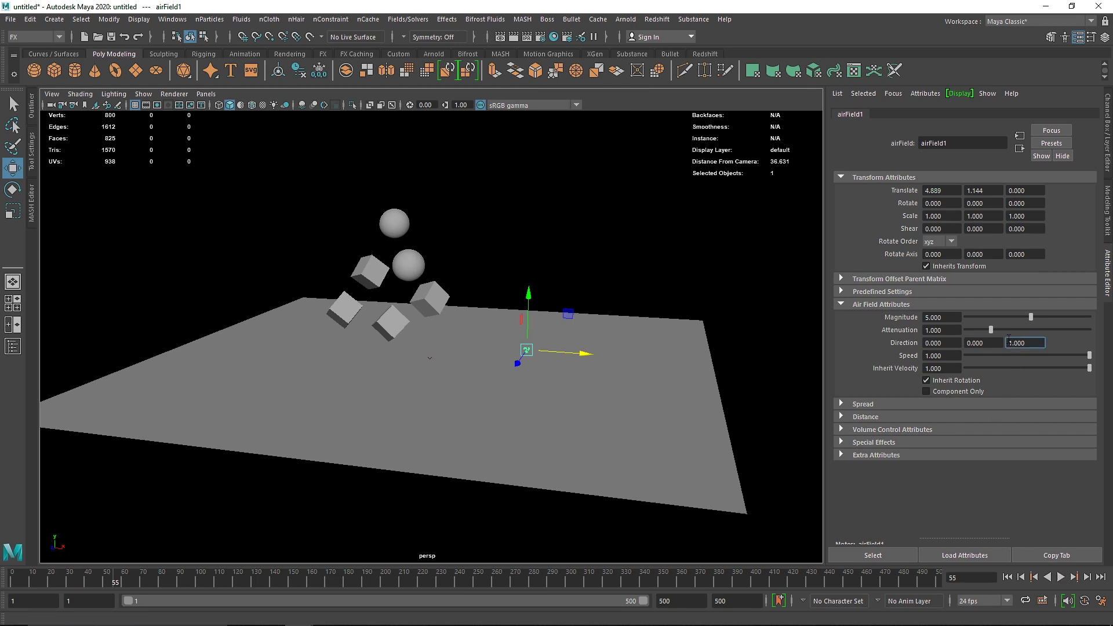
left_click(1060, 577)
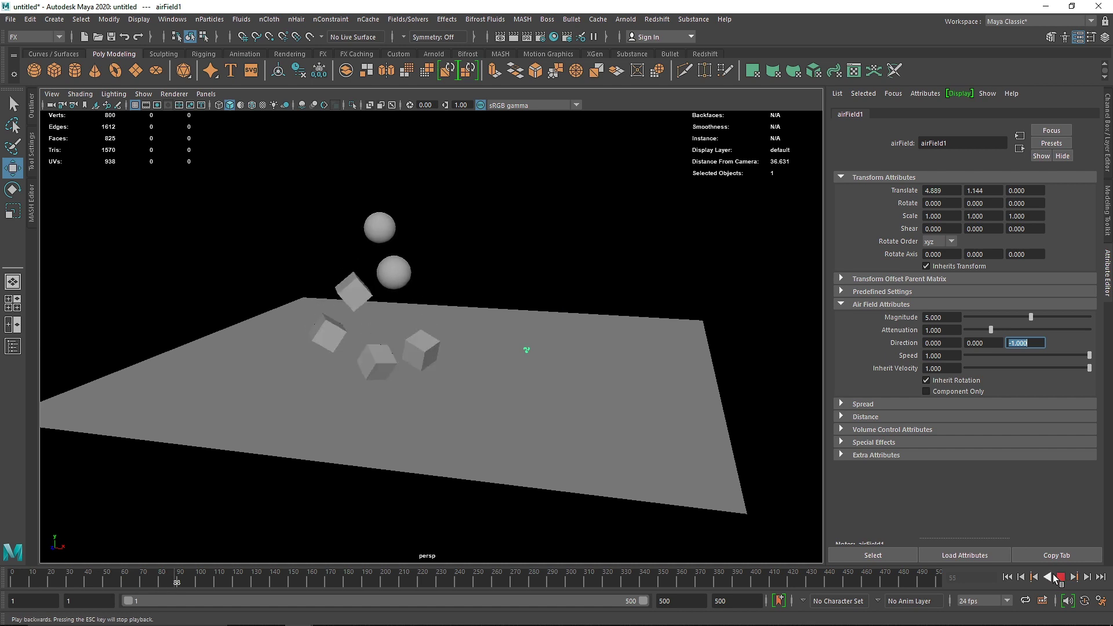
left_click(1007, 577)
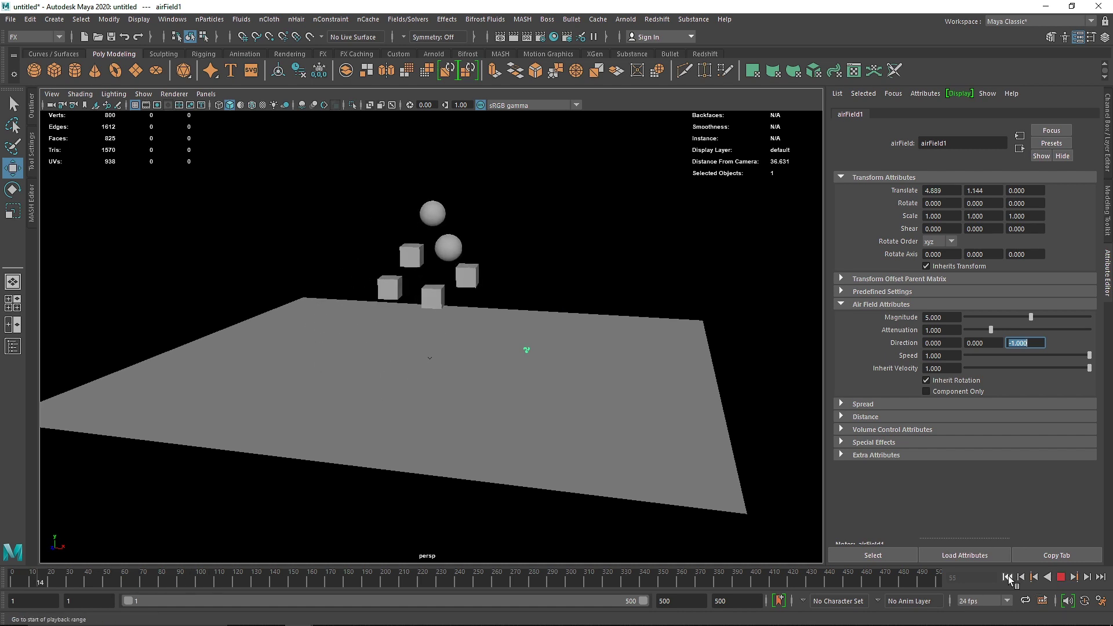
left_click(1060, 577)
- Point the air field upward by setting its direction to 1 in Y and 0 in Z
type("1")
left_click(974, 342)
type("1")
key("Tab")
type("0")
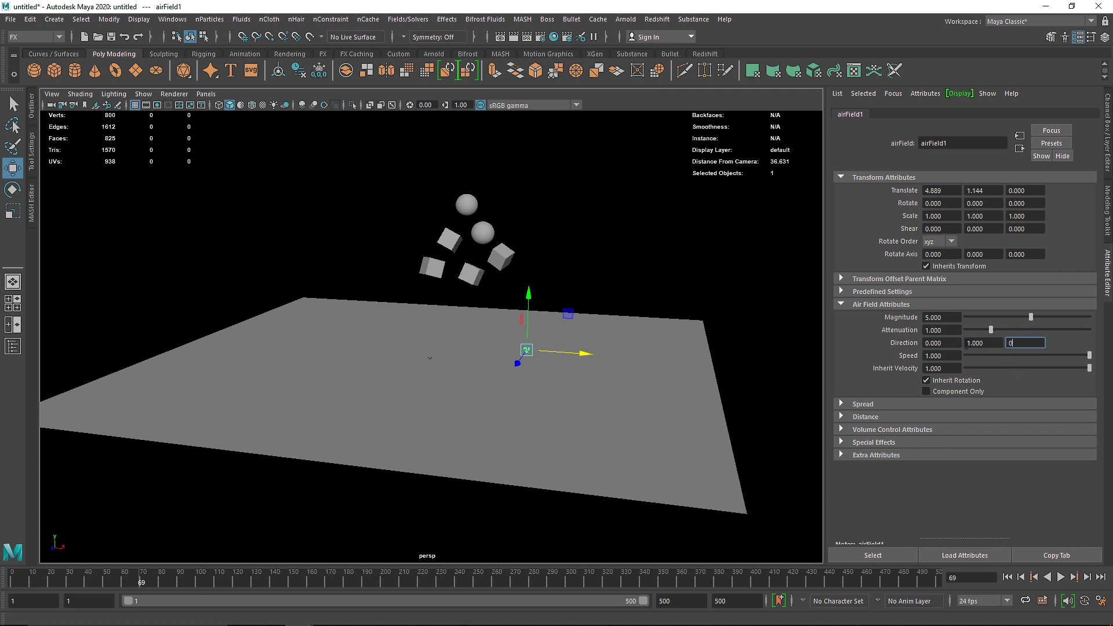
key("Tab")
key("Tab")
- Return to the first frame and delete the air field from the scene
left_click(934, 356)
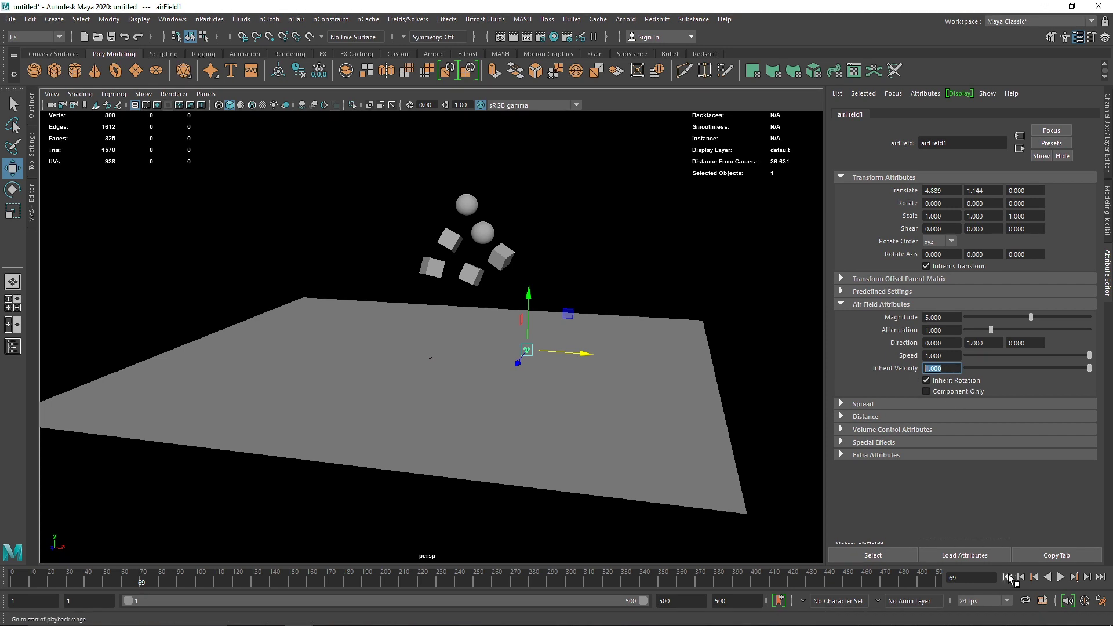
key("alt+shift+v")
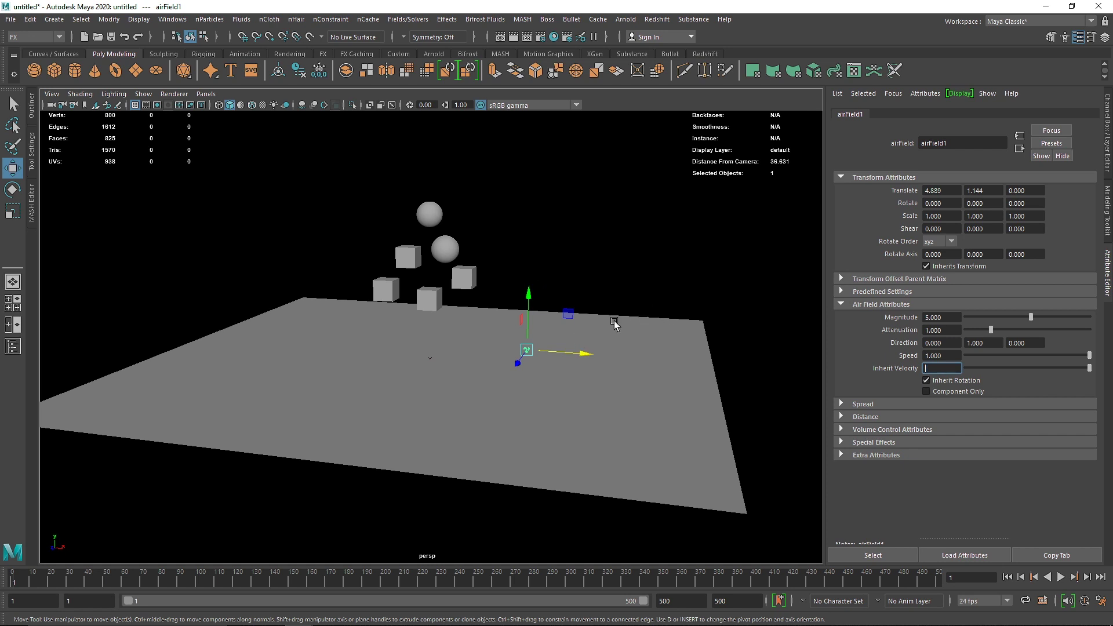
left_click(614, 321)
left_click(520, 346)
left_click(526, 349)
key("Delete")
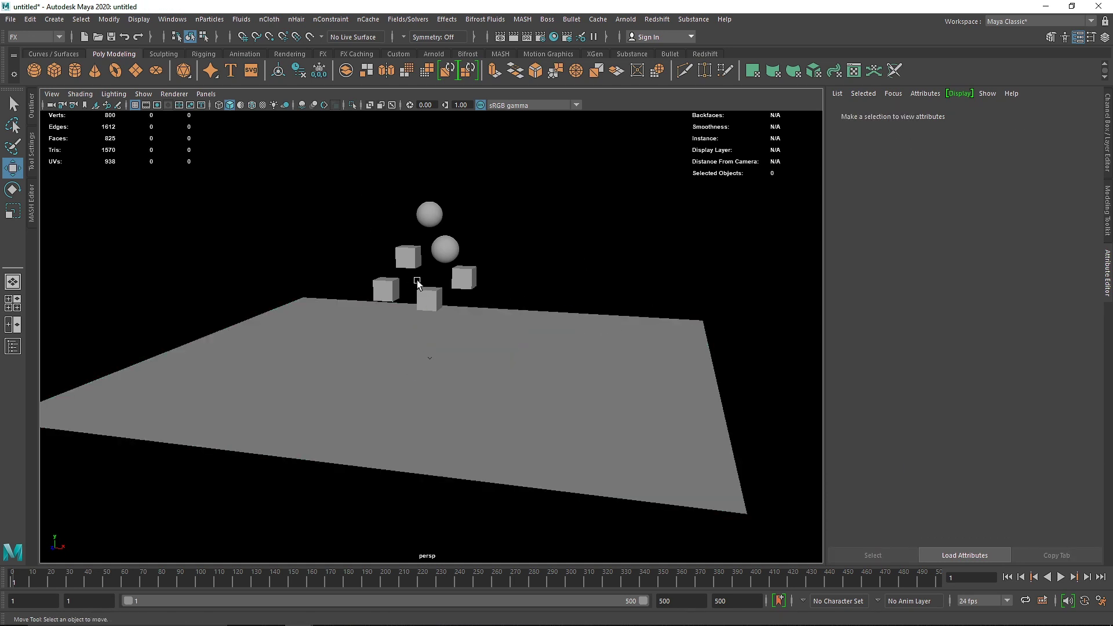
- Create a Drag field on all cubes and spheres, move it to about X 3.393, Y 3.023, and preview the simulation
left_click_drag(416, 279, 427, 241, "alt")
left_click_drag(365, 175, 484, 359)
left_click(413, 19)
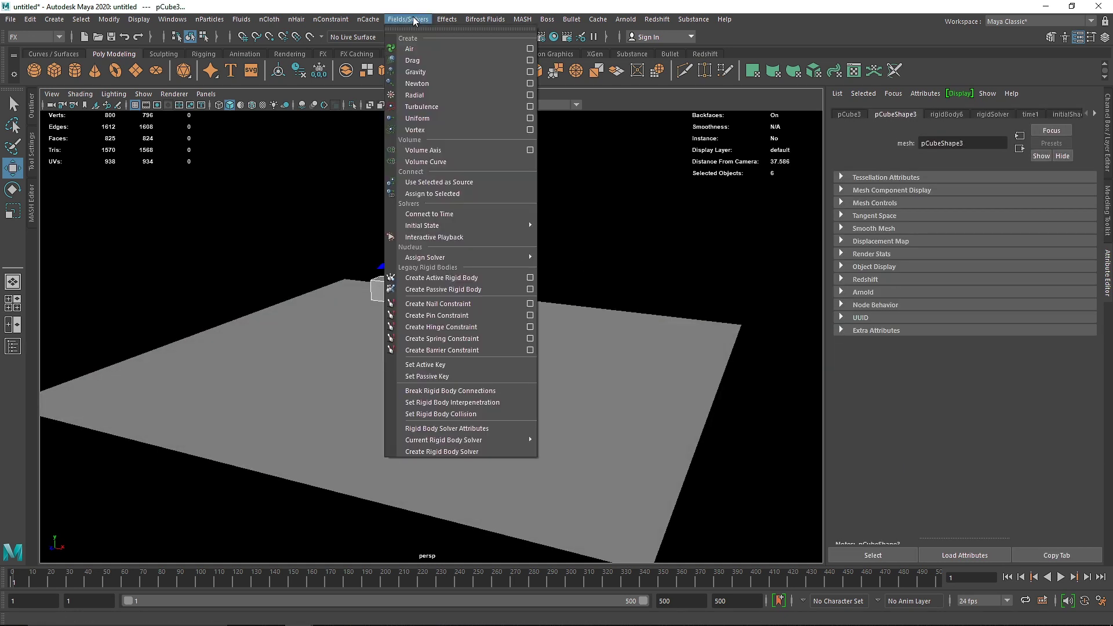
left_click(436, 61)
left_click_drag(430, 318, 429, 292)
left_click_drag(473, 347, 535, 355)
left_click_drag(490, 318, 491, 288)
left_click(1060, 576)
left_click(1060, 577)
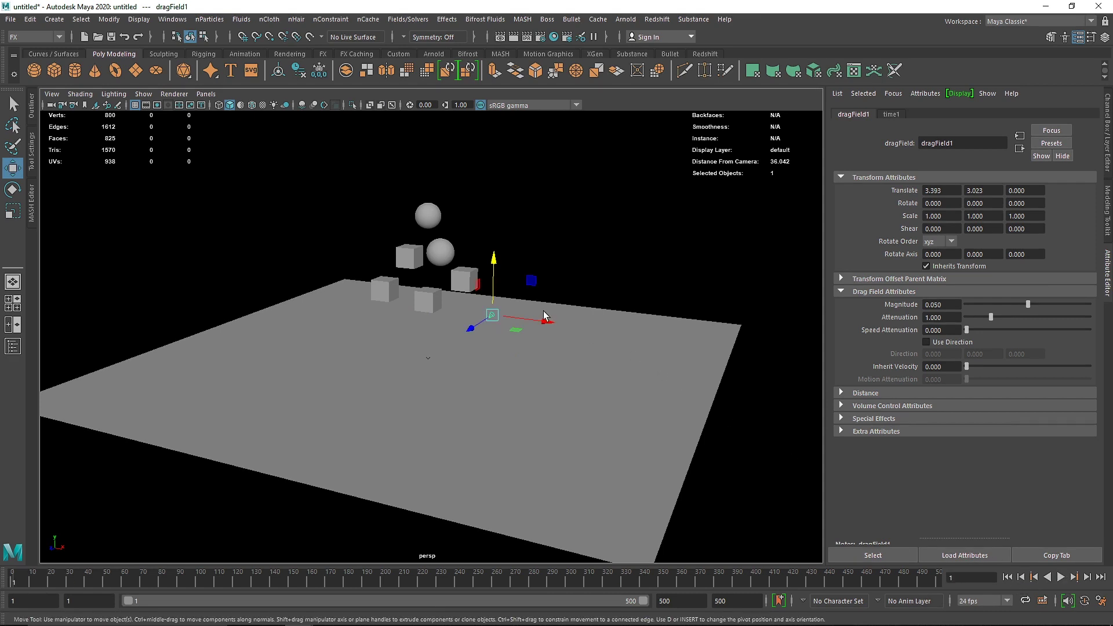
- Add an Air field to the cubes and spheres, placed beside the drag field at about X 5.238, Y 3.341
left_click_drag(425, 288, 456, 284, "alt")
left_click_drag(337, 193, 537, 278)
left_click(411, 23)
left_click(406, 34)
left_click_drag(581, 322, 554, 333, "alt")
- Play the simulation to examine how the objects move under the combined air and drag fields
left_click(1060, 578)
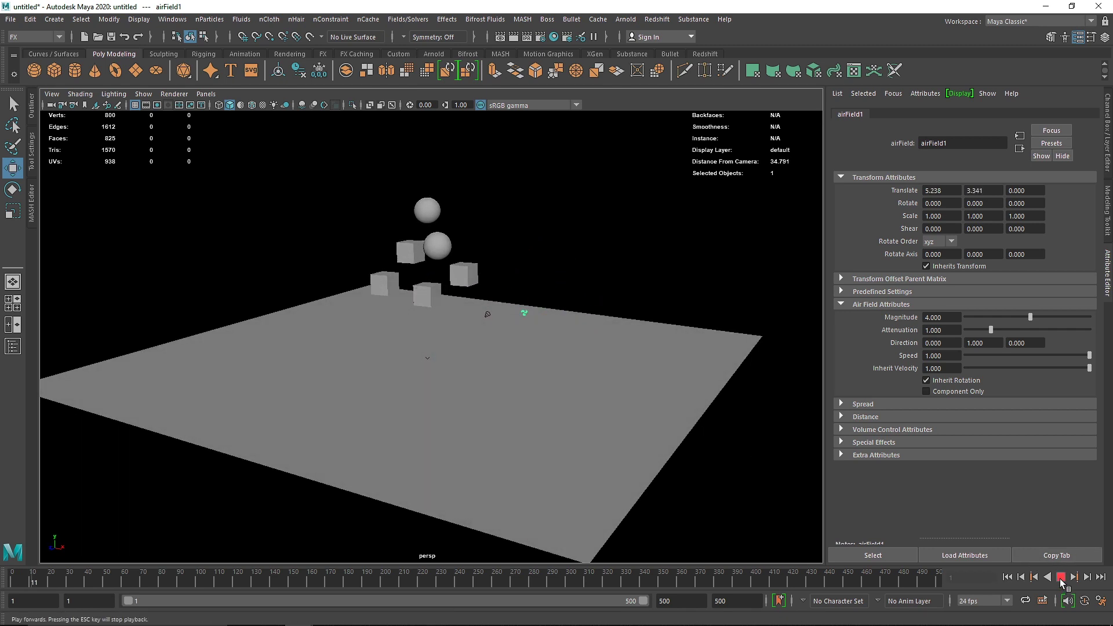
left_click(1061, 578)
right_click_drag(778, 450, 514, 279, "alt")
scroll(464, 255, "up", 2)
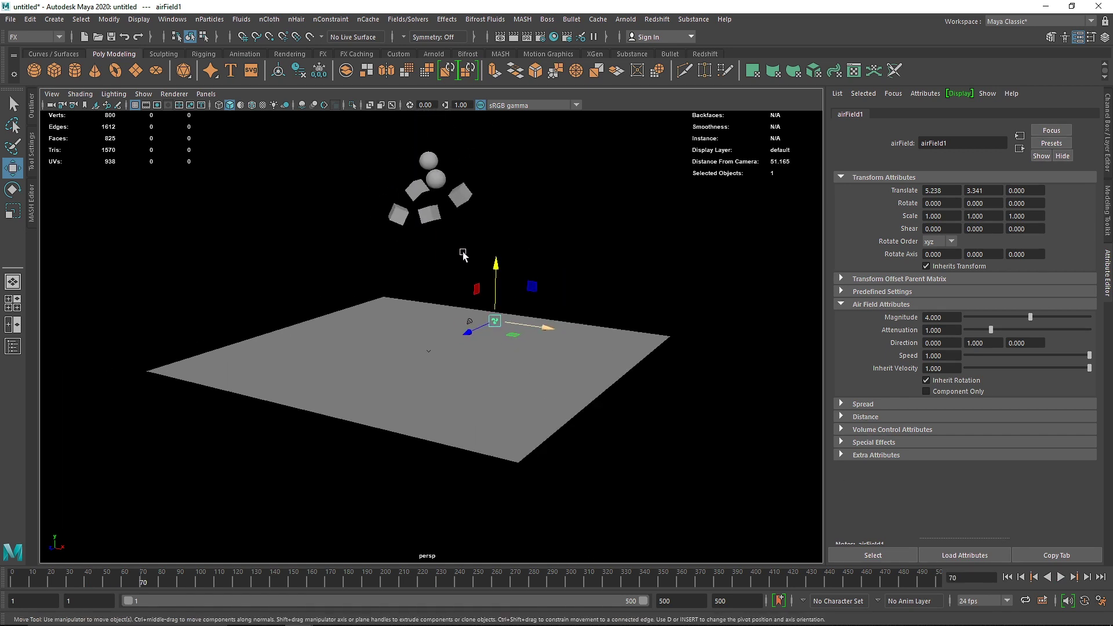
left_click_drag(453, 367, 488, 355, "alt")
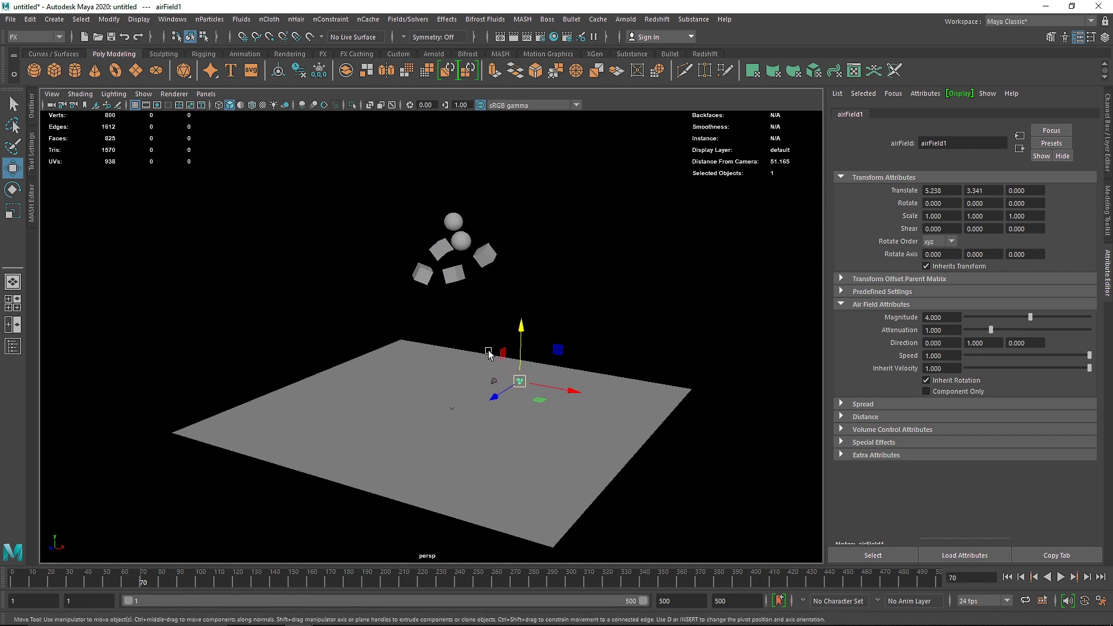
- Select the drag field, replay the simulation with its default magnitude, and return to the first frame
left_click(494, 381)
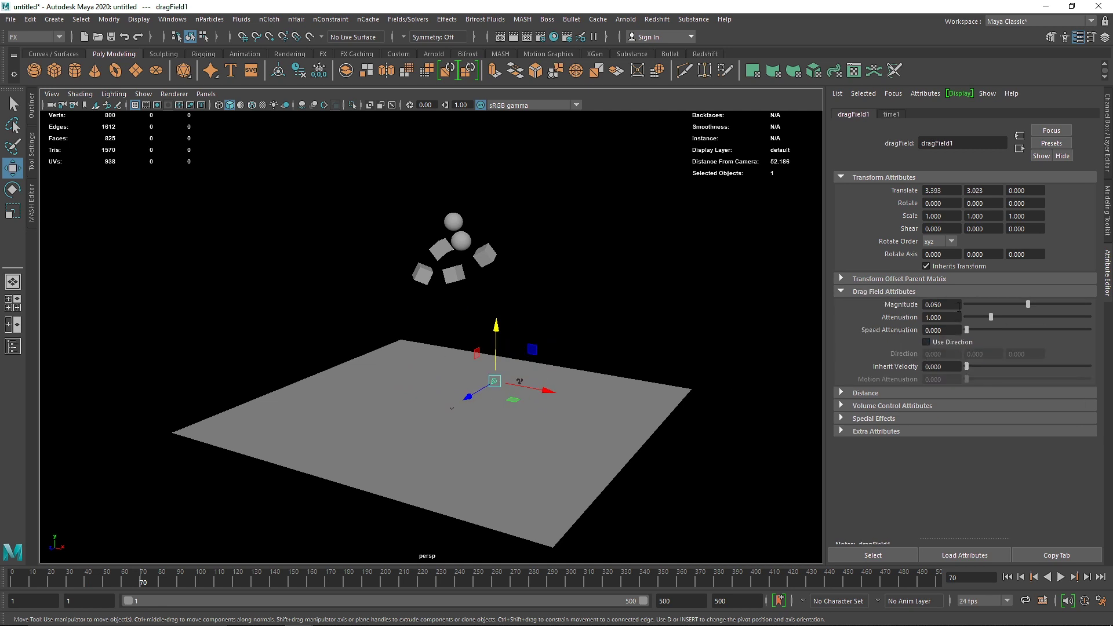
left_click(936, 304)
left_click(1008, 577)
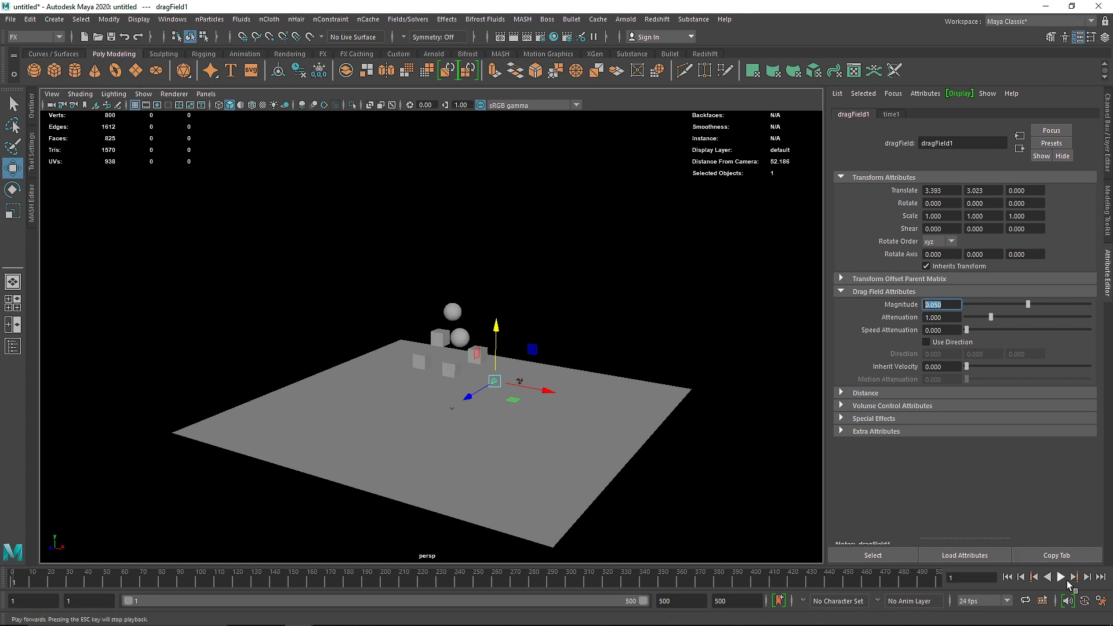
left_click(1062, 576)
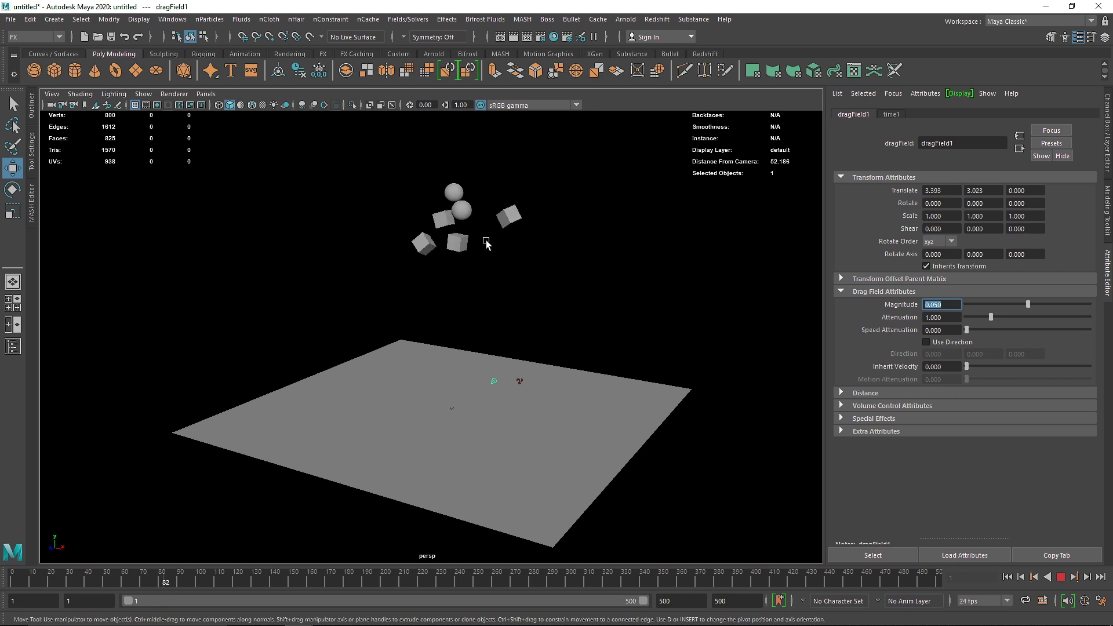
left_click(1007, 577)
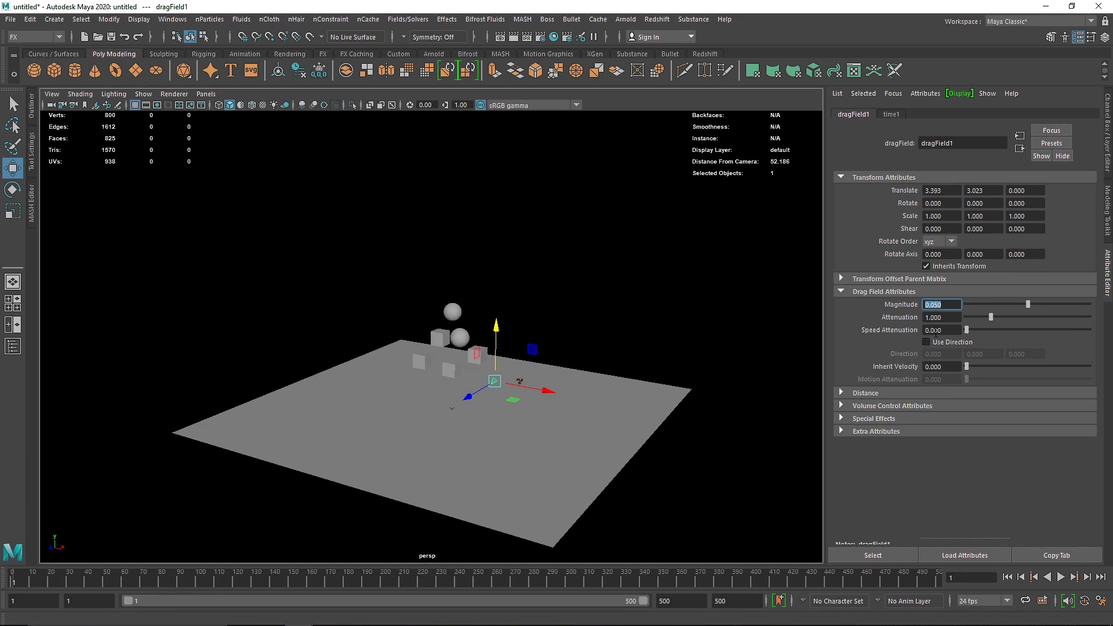
- Try drag field magnitudes of 0.2 and 1, replaying the simulation from the start with each
key("Return")
left_click(1060, 580)
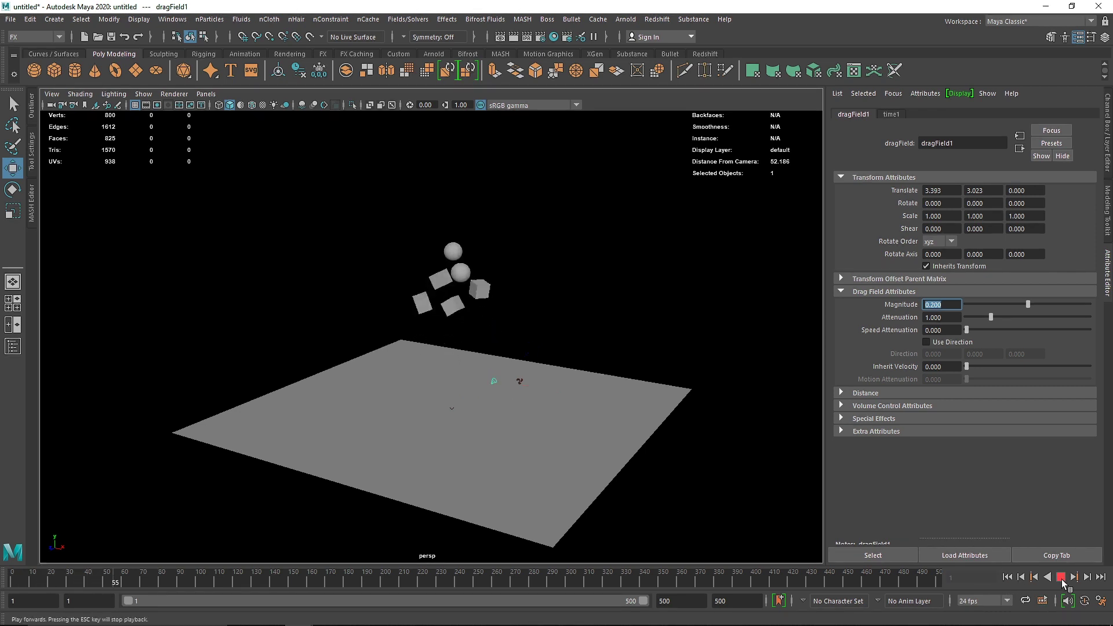
left_click(1061, 577)
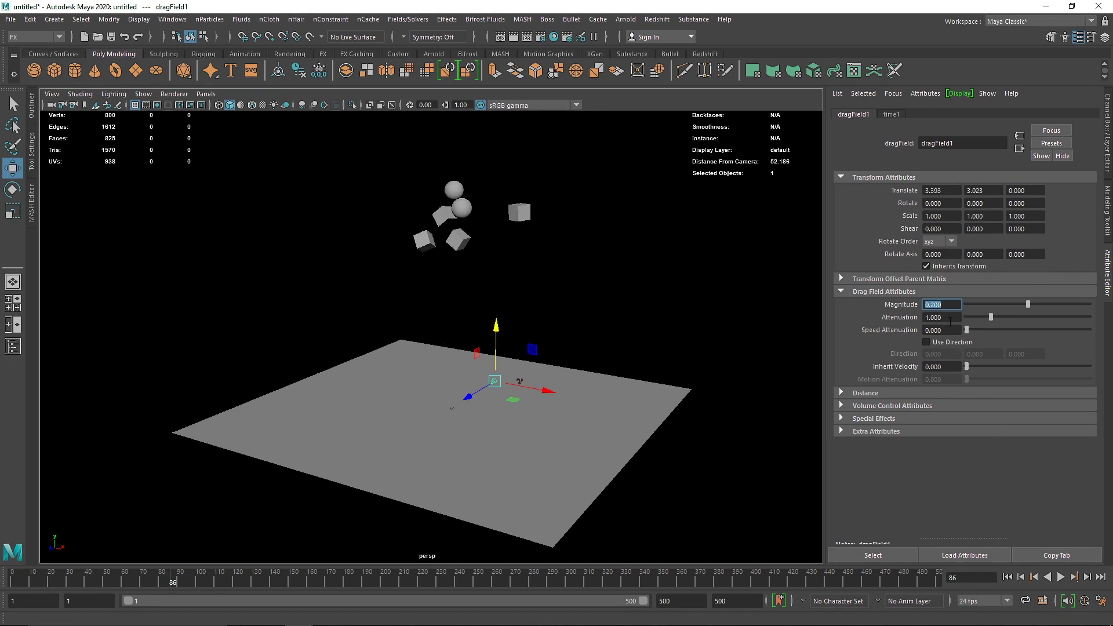
left_click(1013, 577)
left_click(1061, 576)
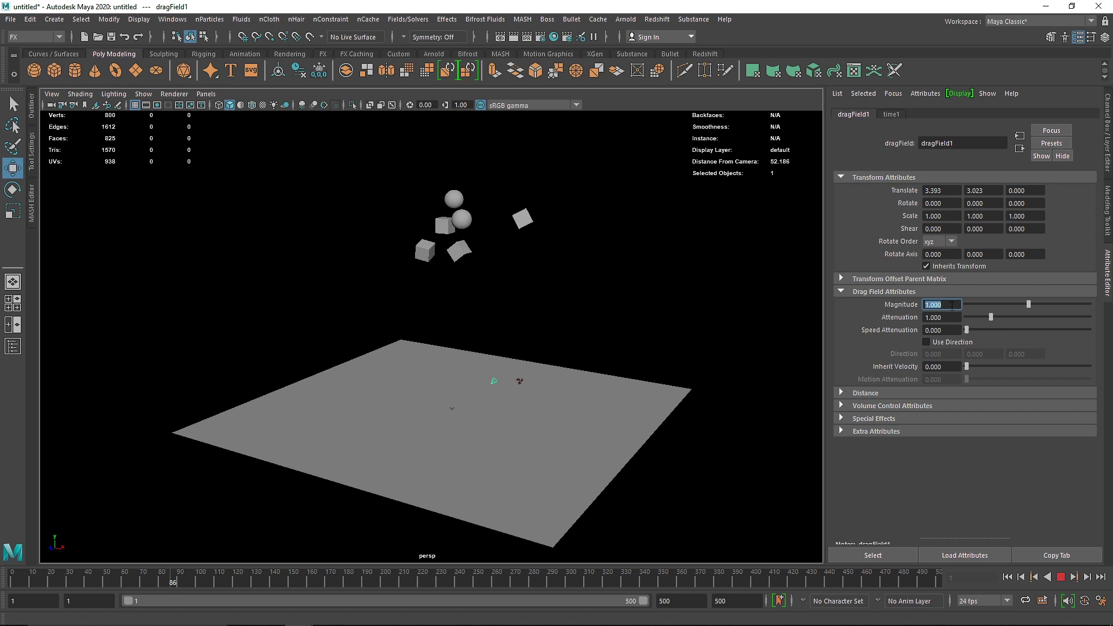
- Try drag field magnitudes of 5 and 10, replay the simulation, and return to the first frame
left_click(1008, 577)
left_click(1060, 576)
type("5")
key("Return")
type("10")
key("Return")
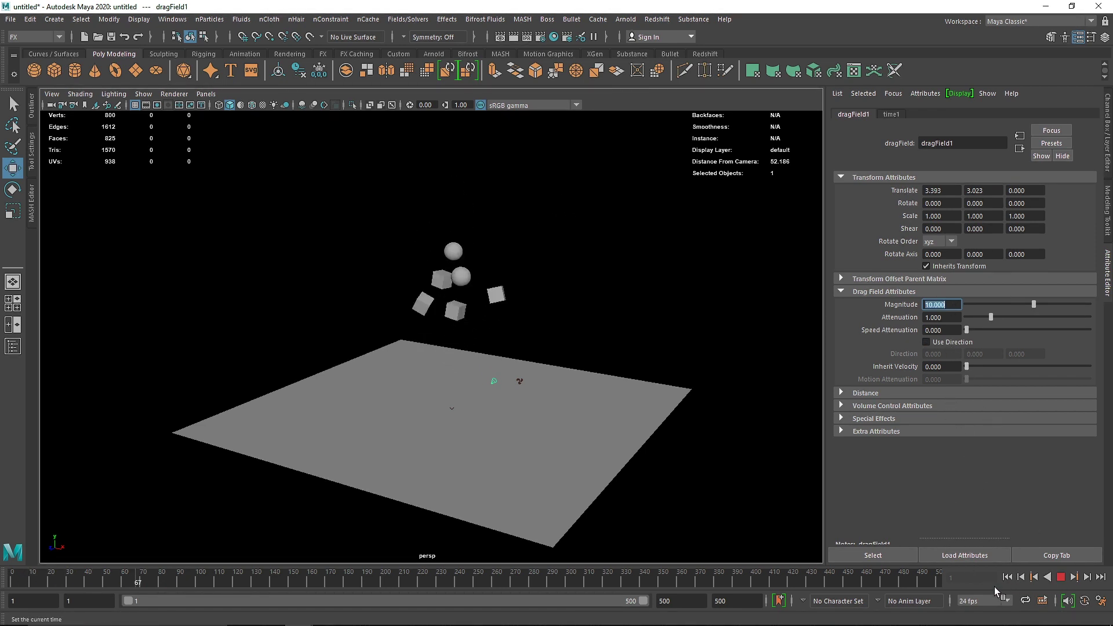
left_click(1008, 578)
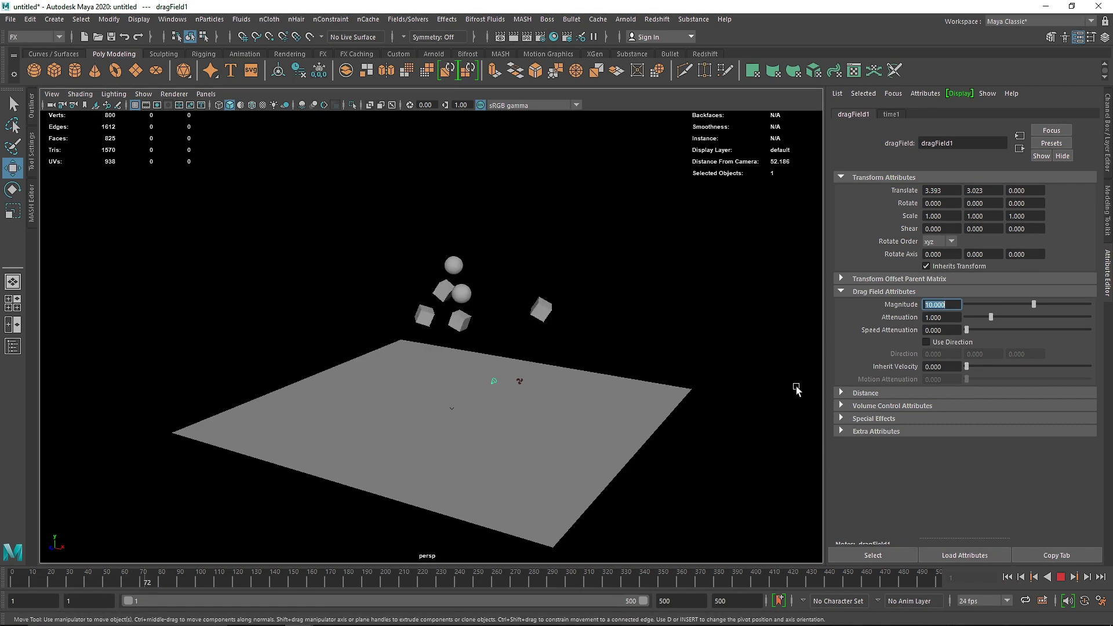
left_click(1060, 577)
left_click(1007, 577)
- Set the drag field's magnitude to 50 and play the simulation to check the stronger drag
mouse_move(619, 392)
left_mouse_down("alt")
mouse_move(636, 398)
mouse_move(614, 399)
left_mouse_up("alt")
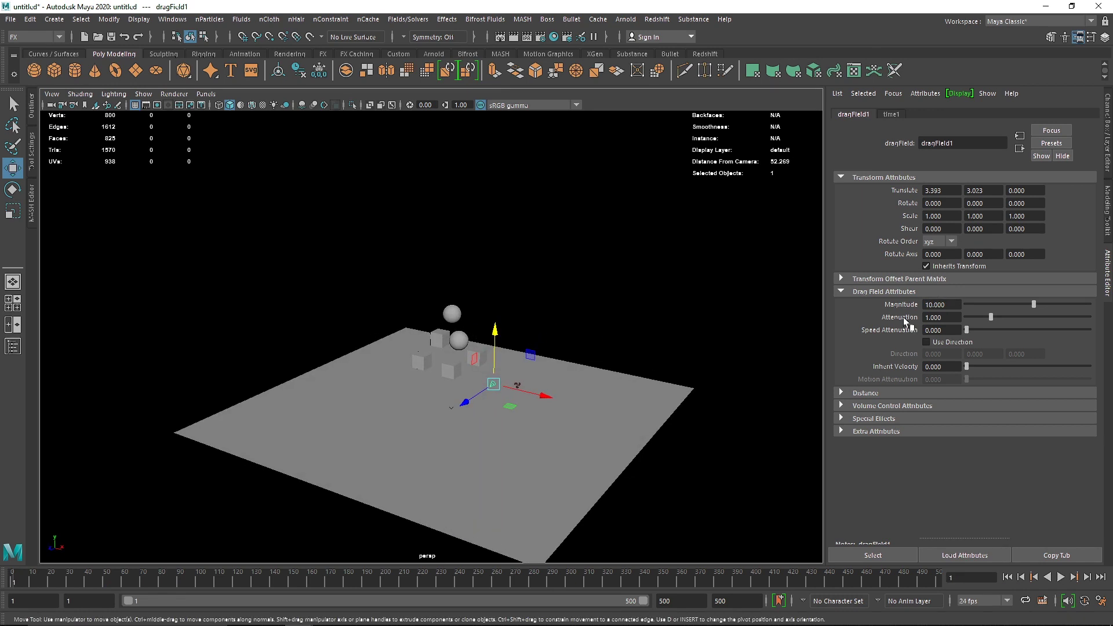
left_click_drag(941, 302, 892, 305)
type("50")
key("Return")
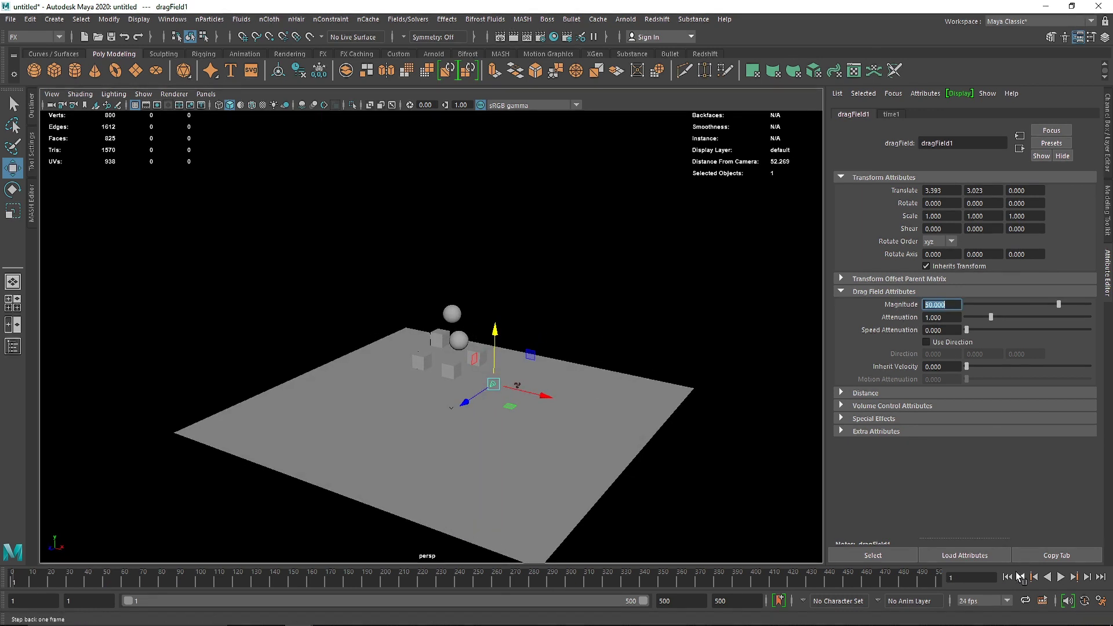
left_click(1060, 576)
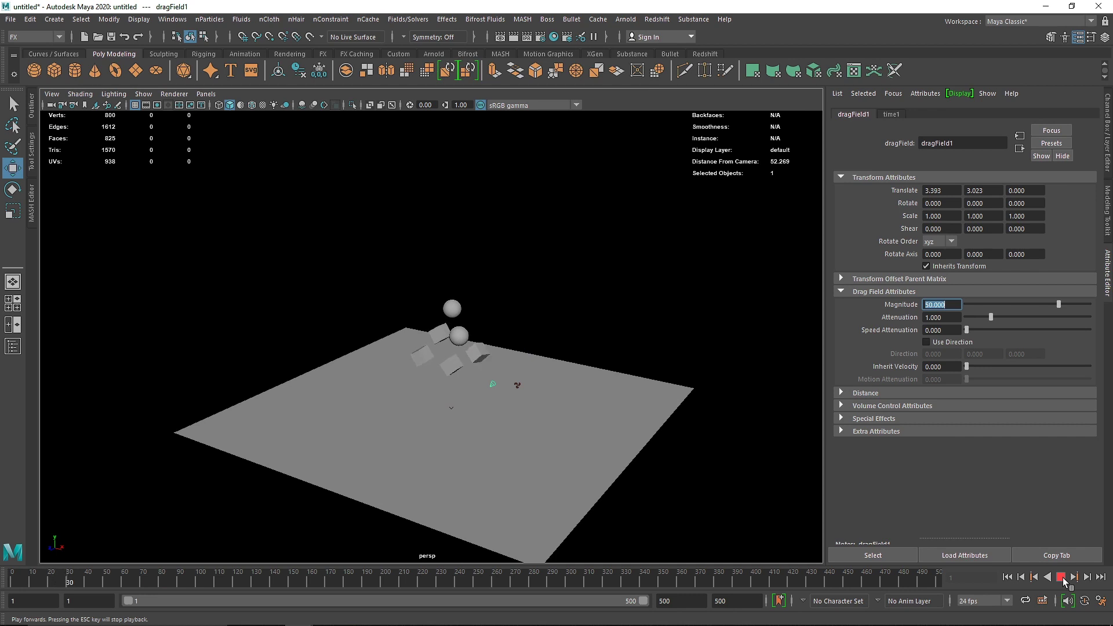
left_click(1062, 579)
scroll(581, 398, "up", 3)
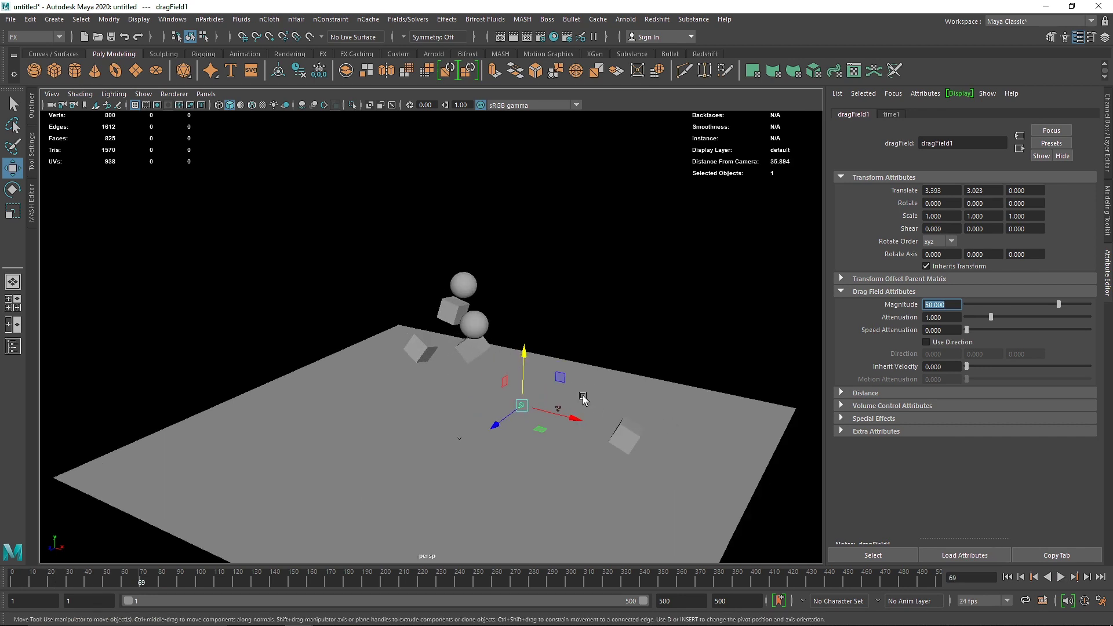
- Select the air field and set its magnitude to 1
left_click_drag(563, 399, 481, 388, "alt")
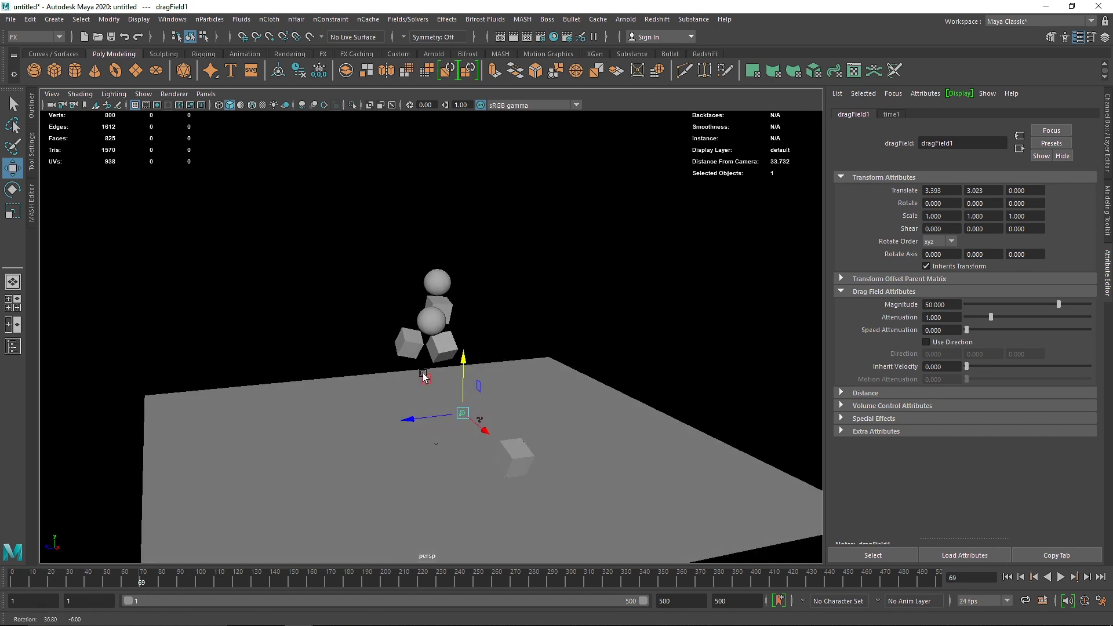
left_click(483, 423)
left_click(480, 420)
left_click_drag(480, 422, 508, 435, "alt")
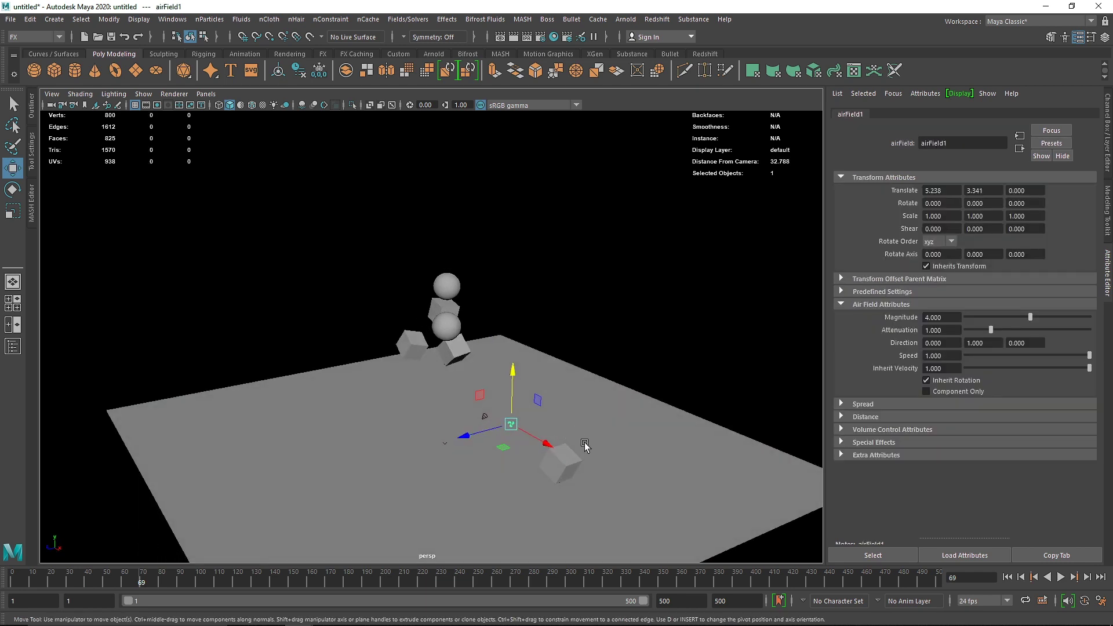
left_click(940, 317)
type("1")
key("Return")
- Replay the simulation from the first frame with the weaker air field, select the drag field, and return to the start
left_click(1007, 577)
left_click(1060, 577)
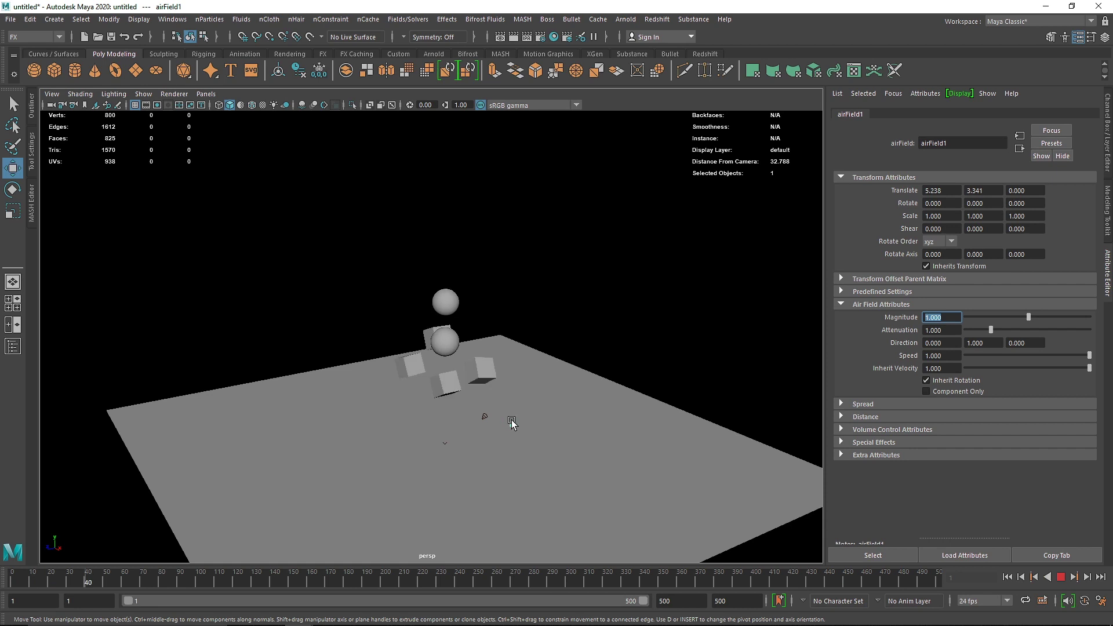
left_click(1061, 577)
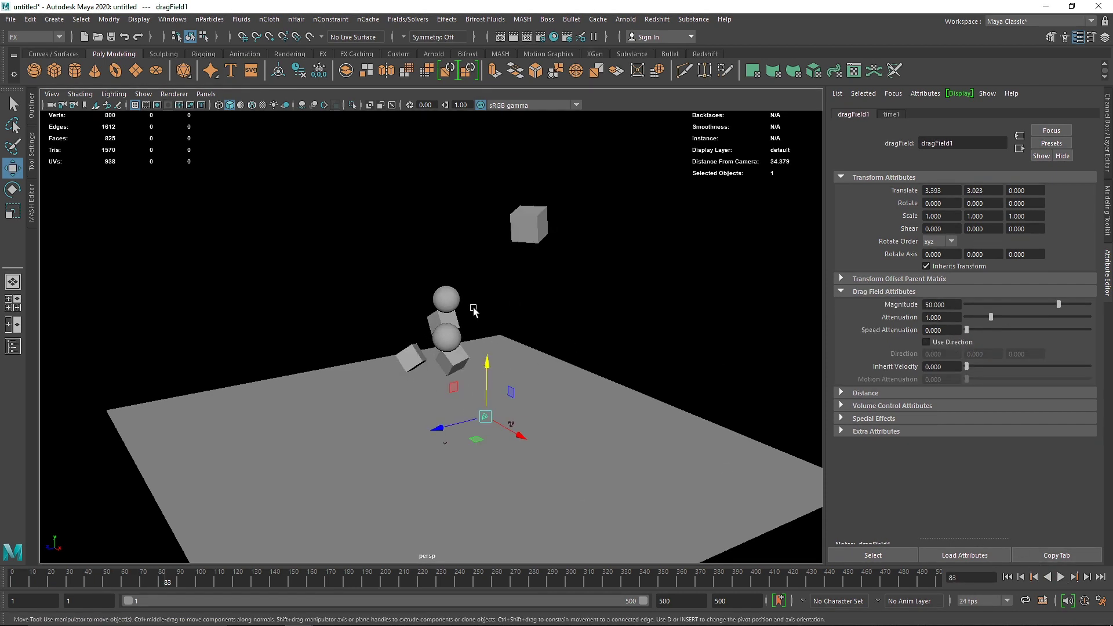
left_click(1007, 577)
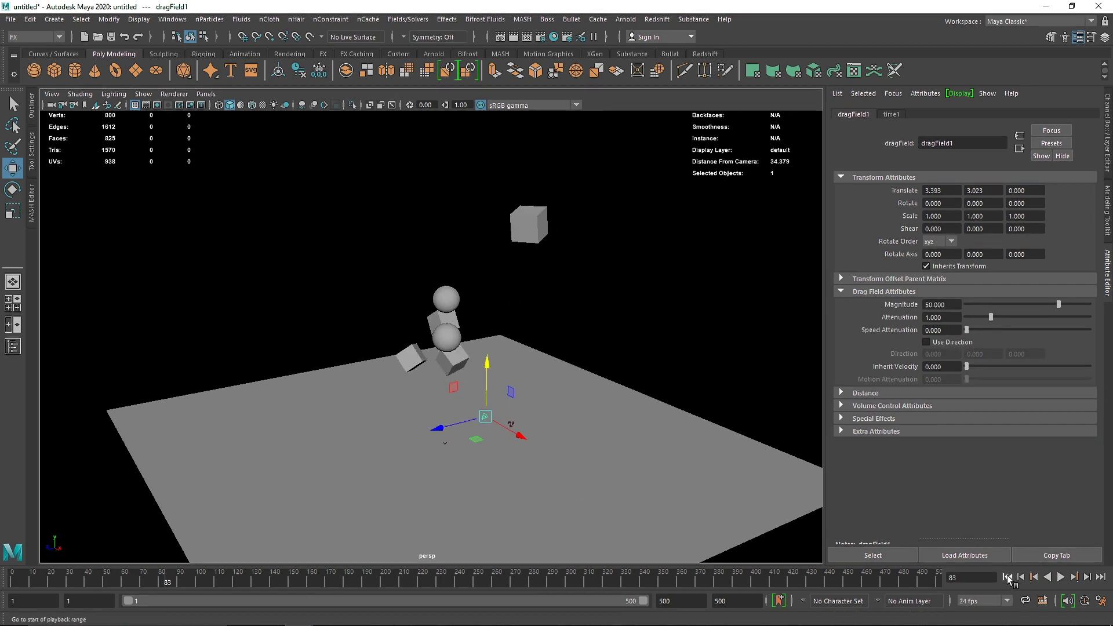
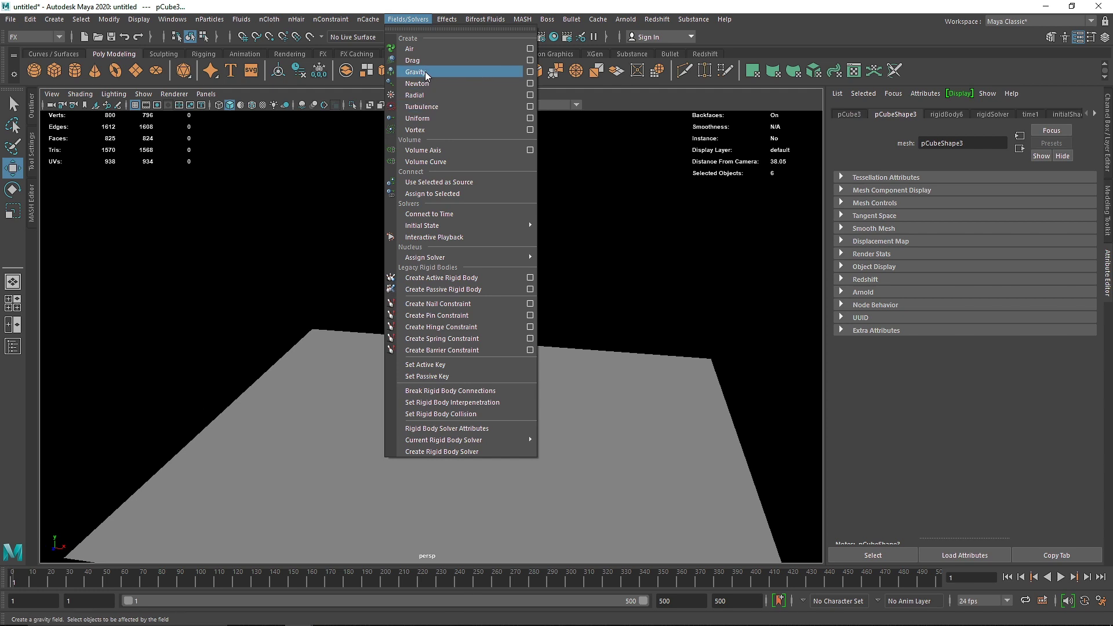
- Add a Gravity field to the selected cubes and spheres and play the simulation over the plane
left_click(415, 72)
left_click_drag(521, 348, 558, 360, "alt")
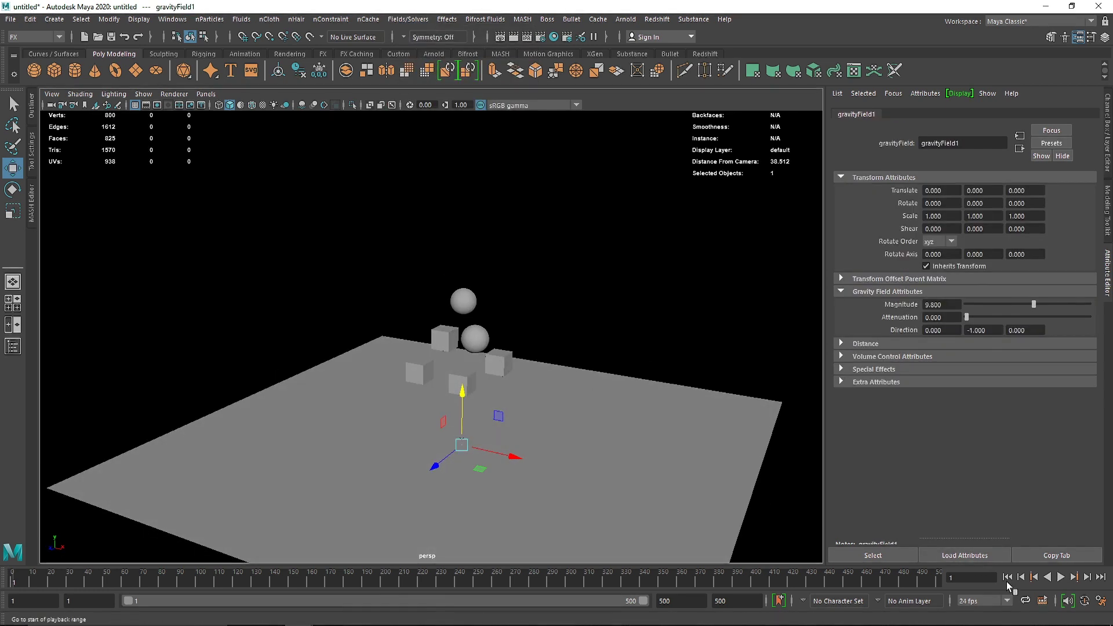
left_click(1061, 577)
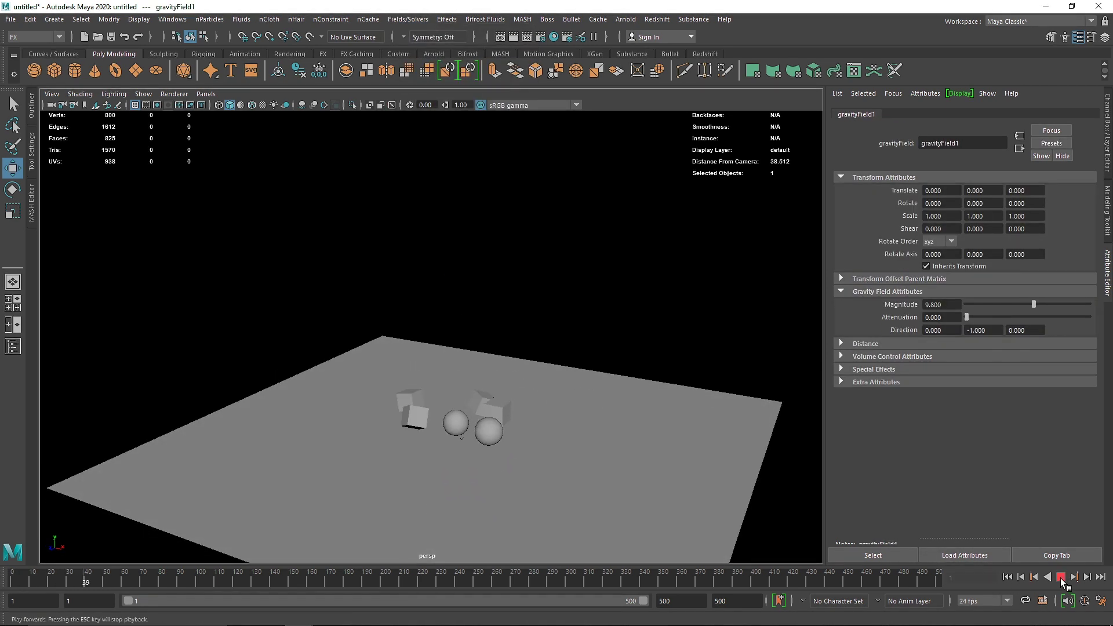
left_click(1061, 577)
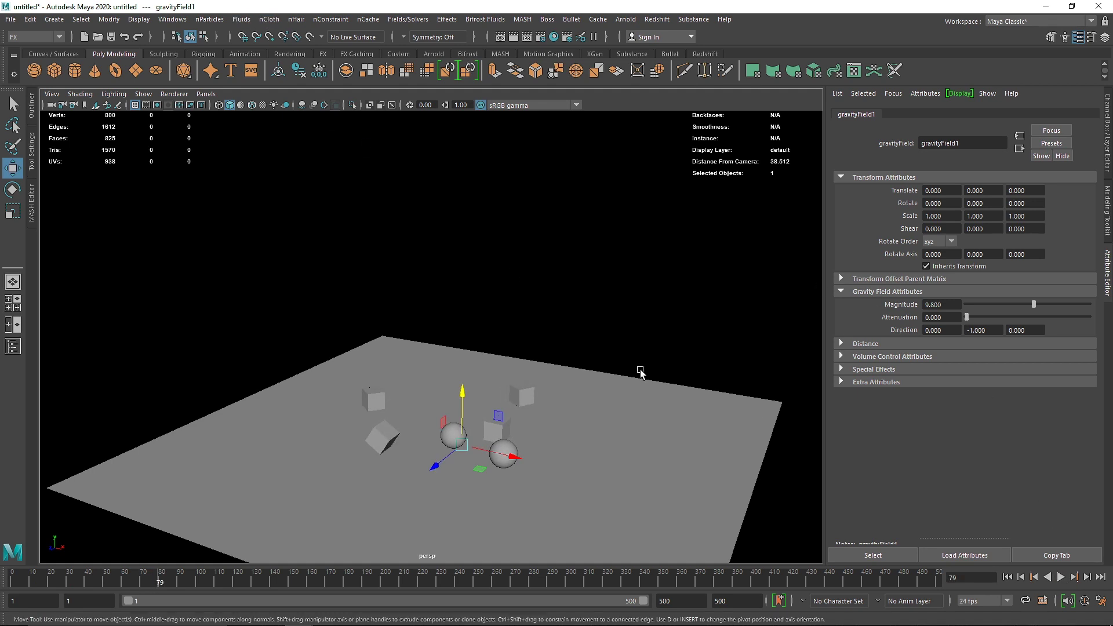
- Raise the gravity field to about 5.4 on the Y axis, delete it, and return to the first frame
left_click_drag(463, 392, 468, 319)
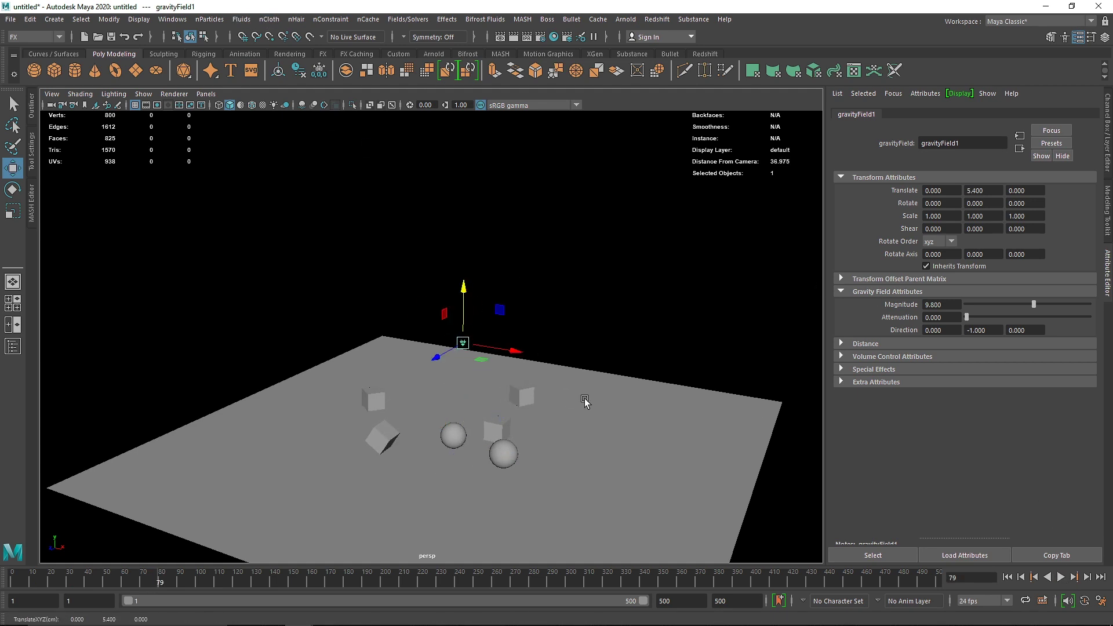
left_click(552, 413)
left_click(1007, 578)
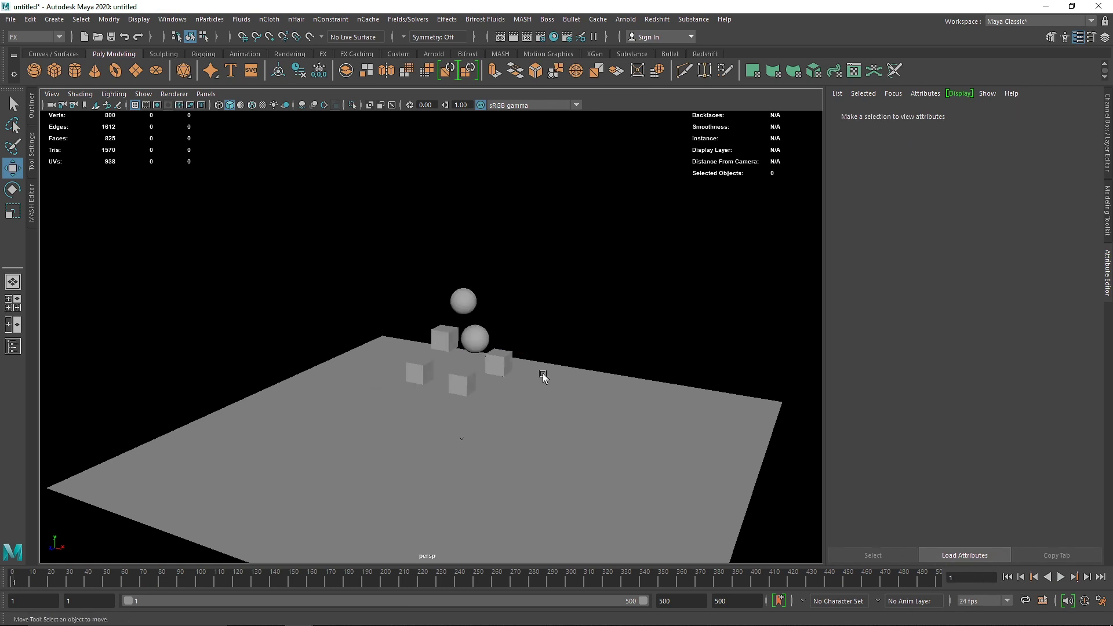
- Add a Newton field to all cubes and spheres and raise it to about 4.9 on the Y axis
left_click_drag(544, 375, 559, 359, "alt")
left_click_drag(380, 265, 510, 385)
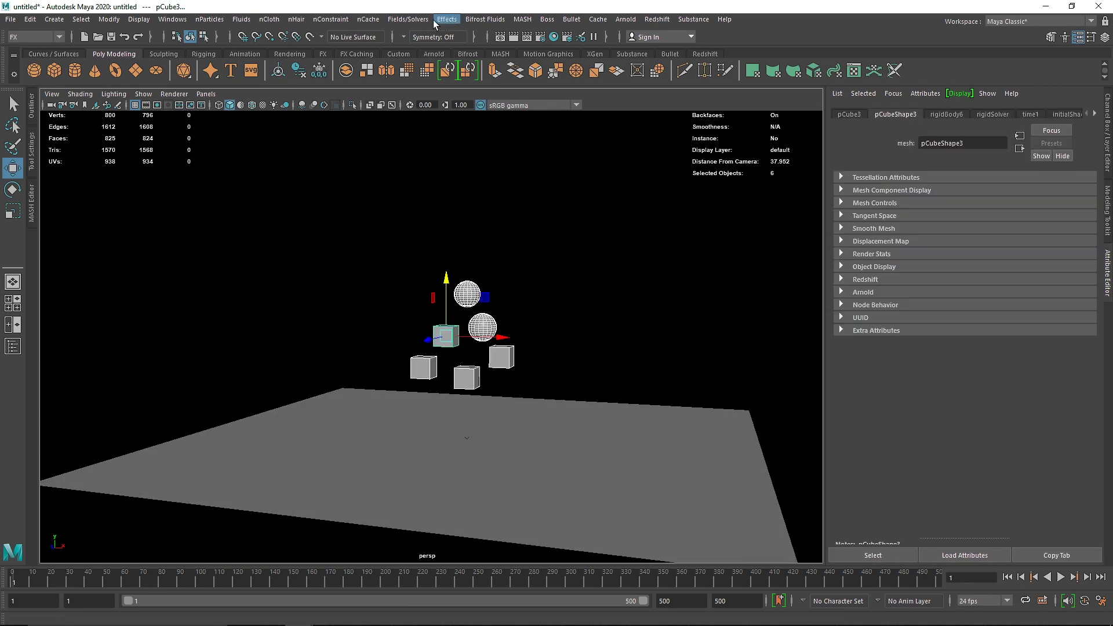
left_click(419, 20)
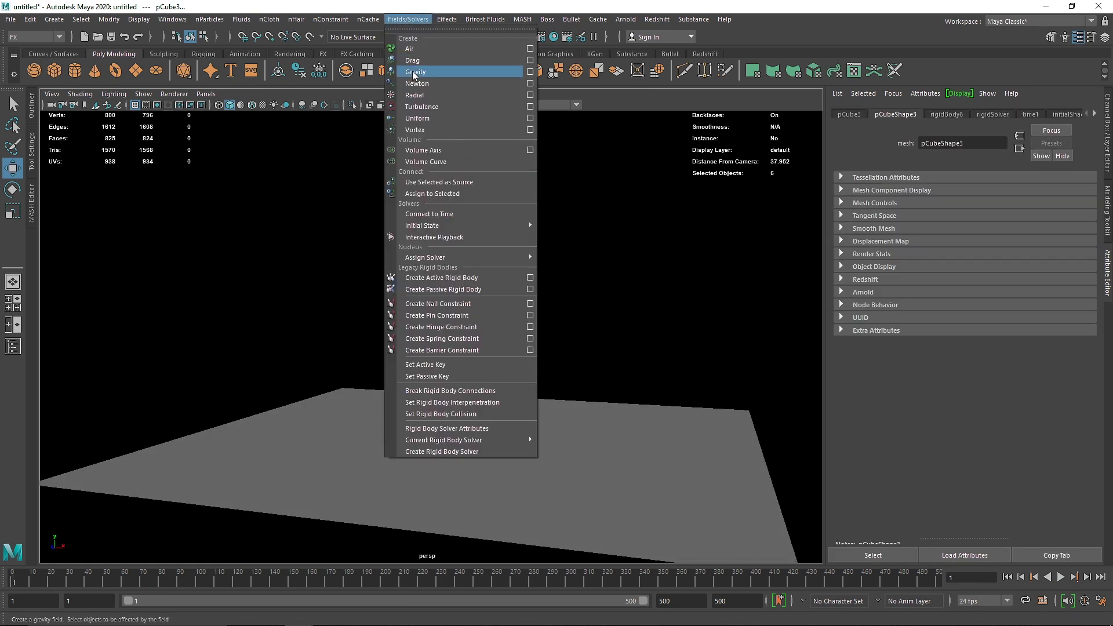
left_click(426, 84)
left_click_drag(581, 298, 569, 315, "alt")
left_click_drag(463, 394, 458, 329)
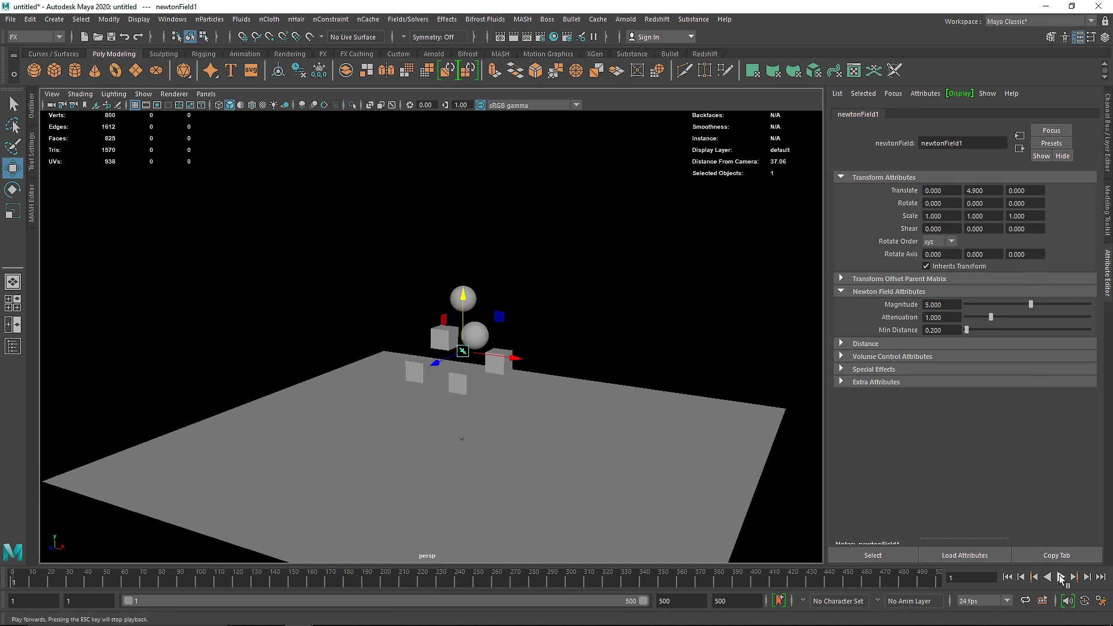
- Play the simulation to check the Newton field's pull on the objects, and return to the first frame
left_click(1061, 576)
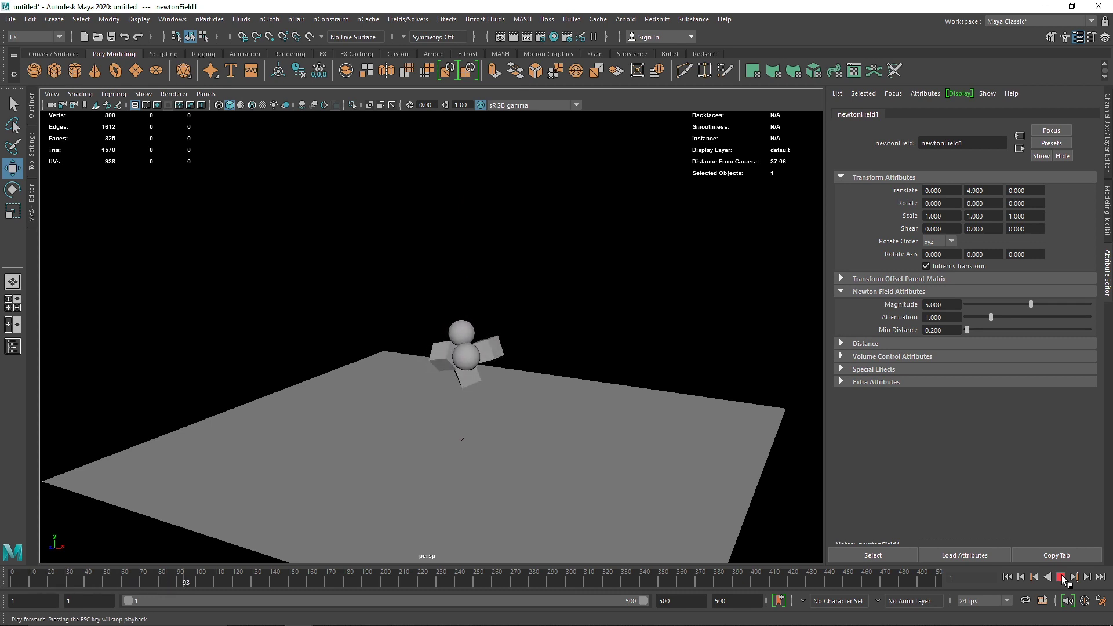
left_click(1061, 577)
left_click(1006, 577)
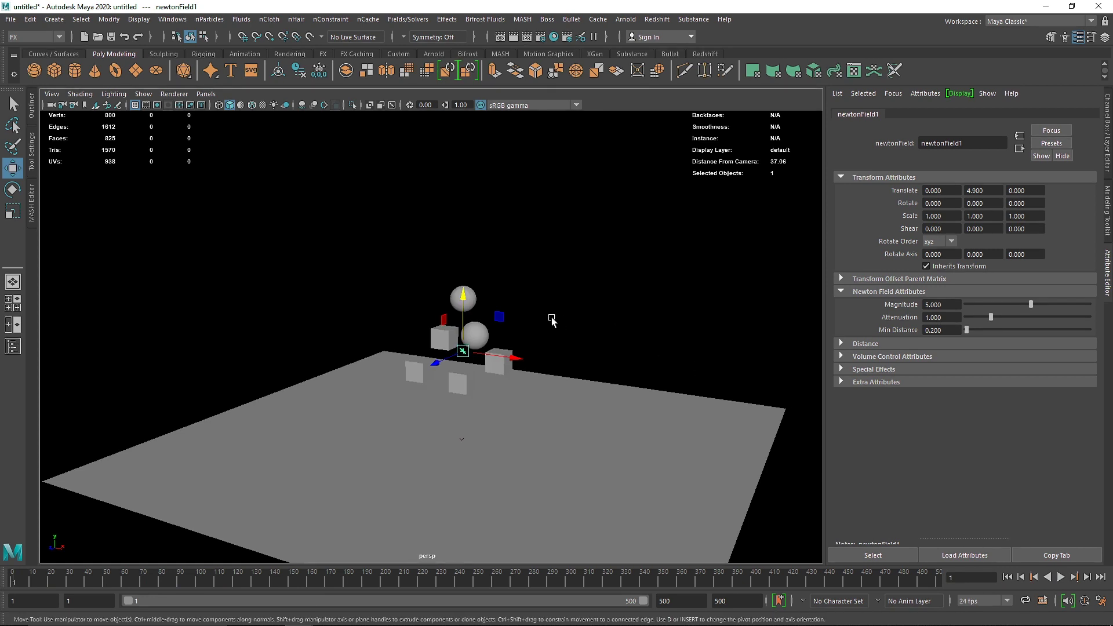
- Raise the Newton field to about 11.9 on the Y axis, well above the objects, and play the simulation
left_click_drag(464, 299, 464, 155)
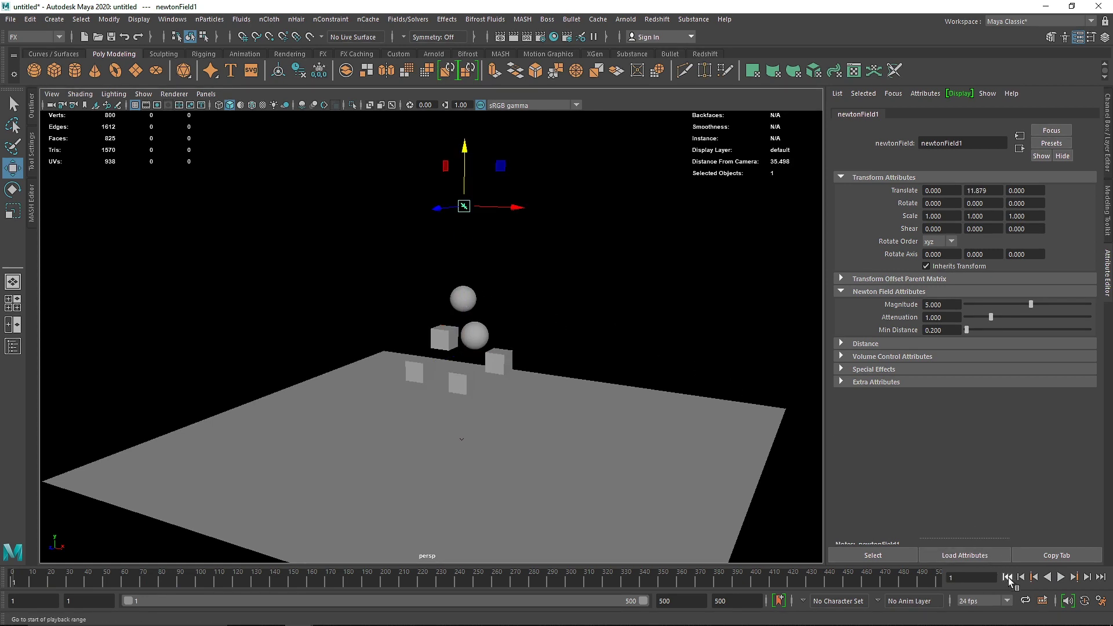
left_click(1061, 577)
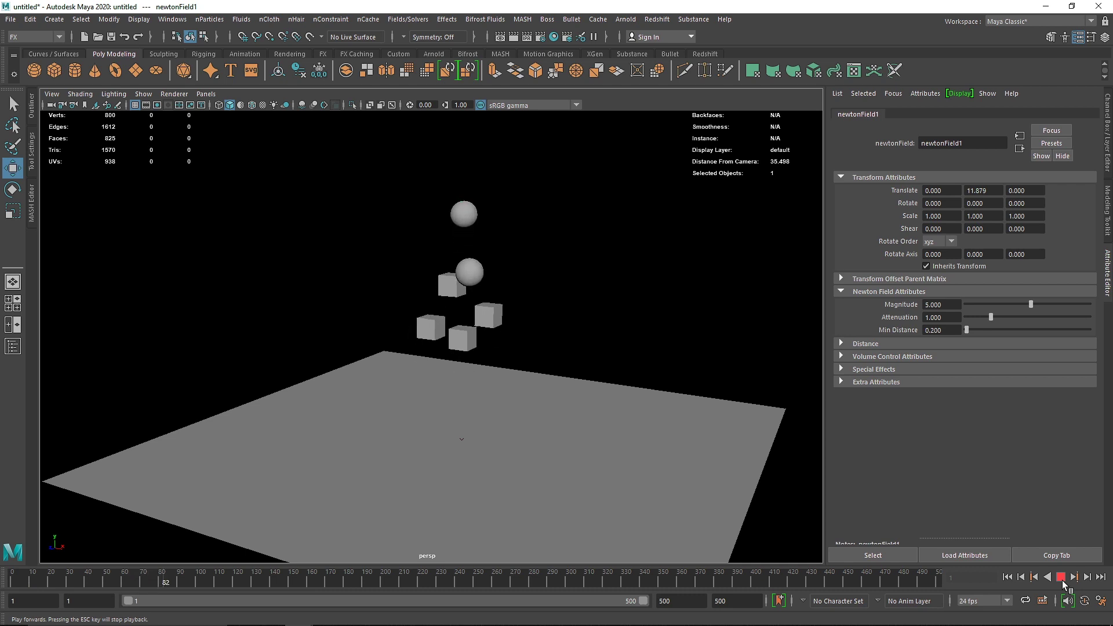
scroll(507, 217, "down", 2)
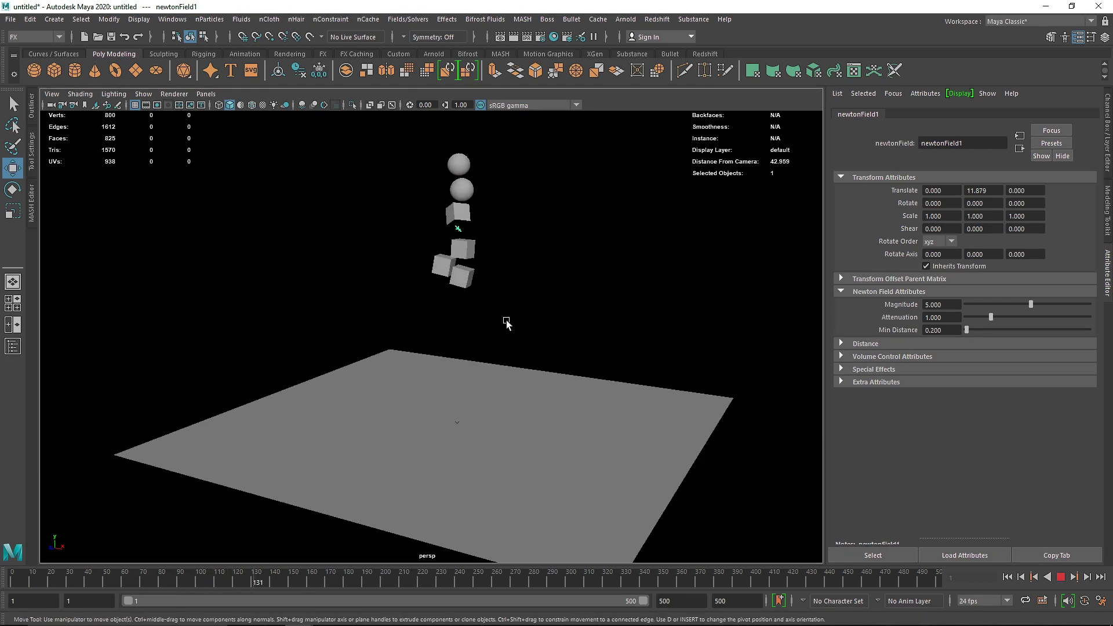
key("Escape")
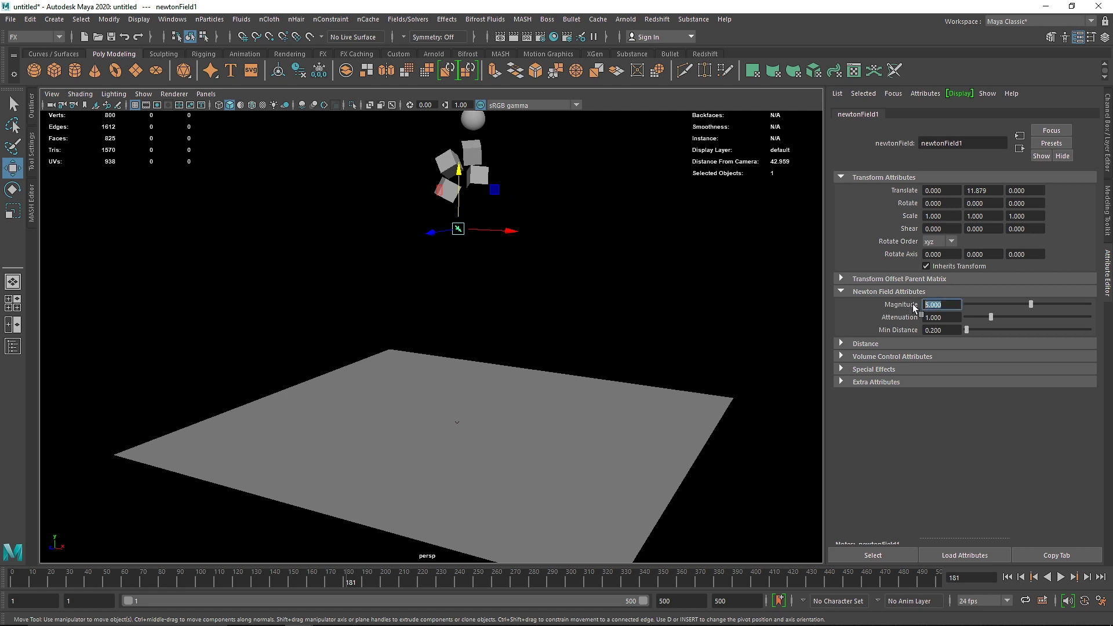
- Set the Newton field's magnitude to 20, replay the simulation, and return to the first frame
left_click(1007, 577)
left_click(1061, 576)
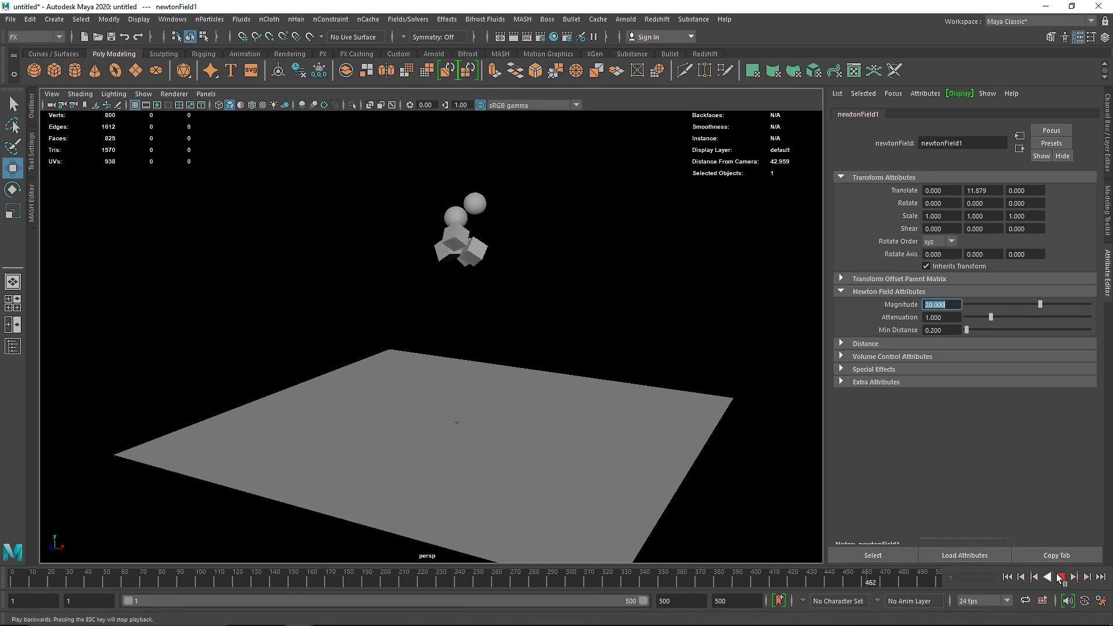
left_click(1061, 577)
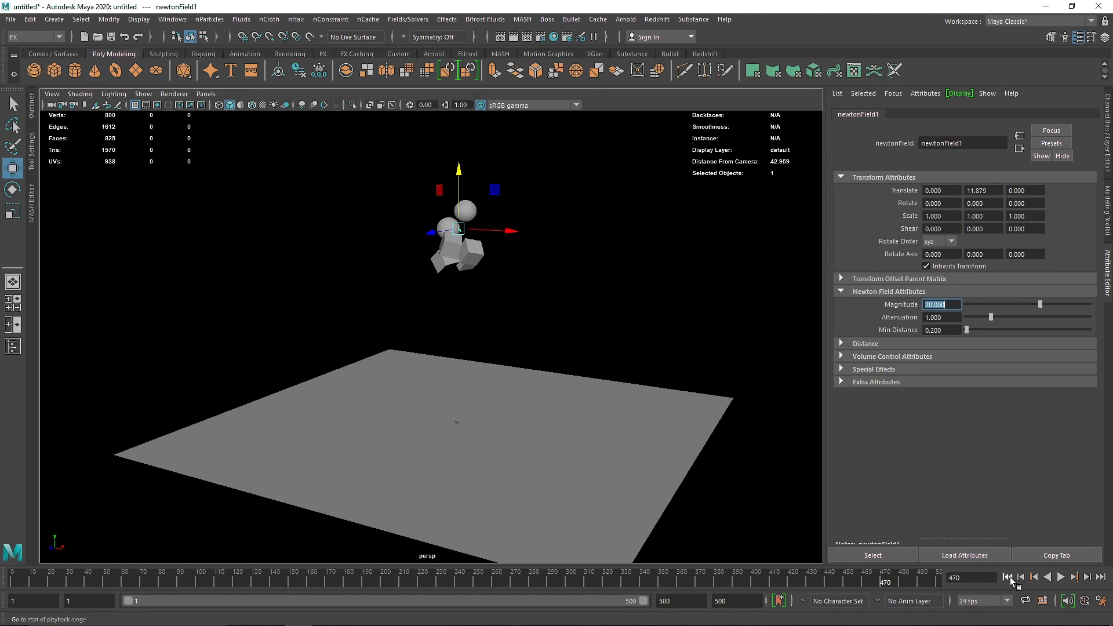
left_click(1007, 577)
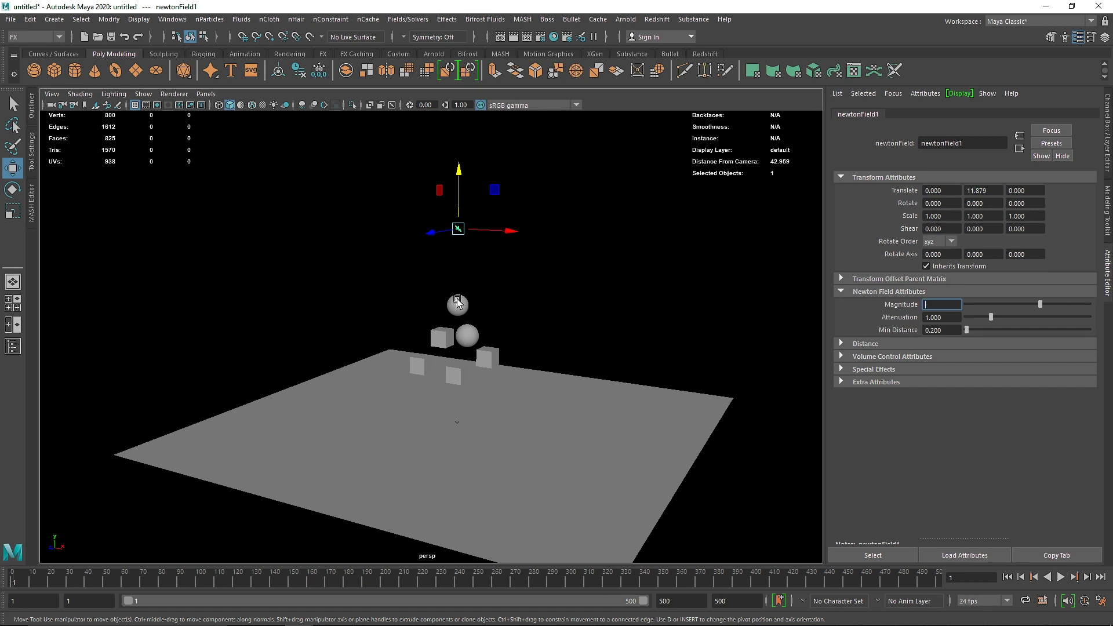
- Delete the Newton field and add a Radial field to the four cubes and two spheres
left_click(509, 256)
left_click_drag(458, 404, 484, 379, "alt")
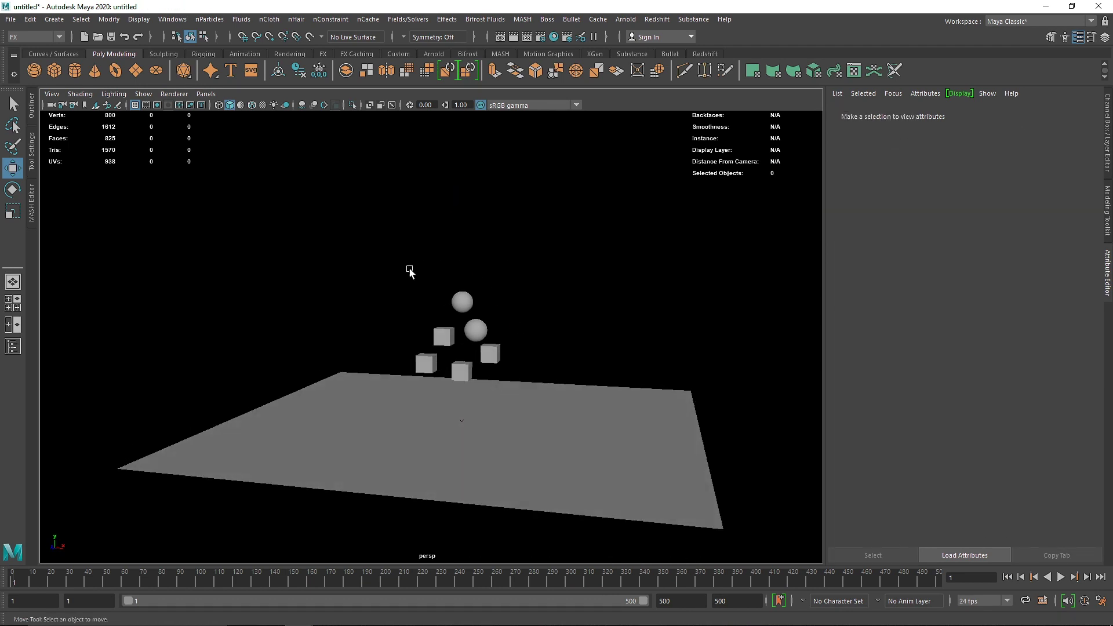
left_click_drag(407, 266, 515, 423)
left_click(543, 392, "ctrl")
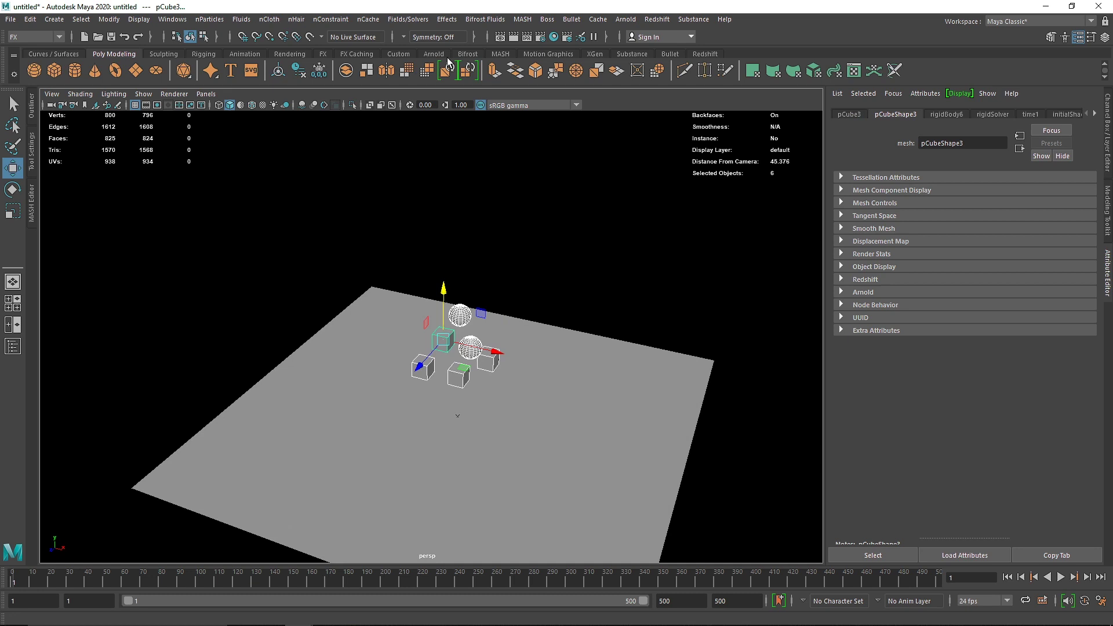
left_click(412, 20)
left_click(433, 97)
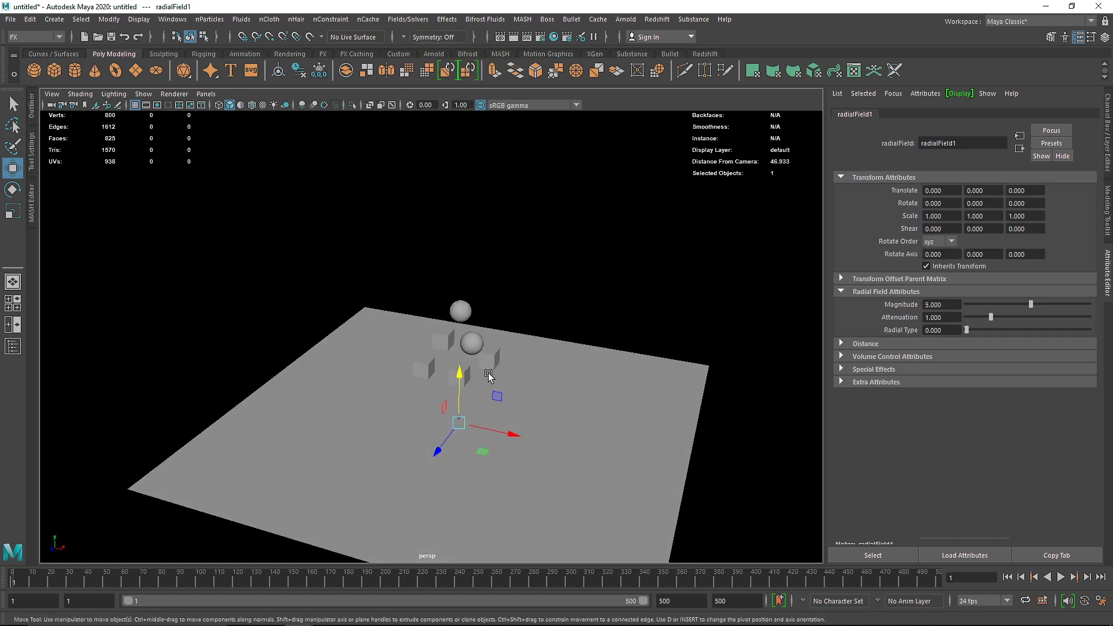
- Raise the radial field to about 4.8 on the Y axis, among the objects, and play the simulation
left_click_drag(461, 388, 462, 376)
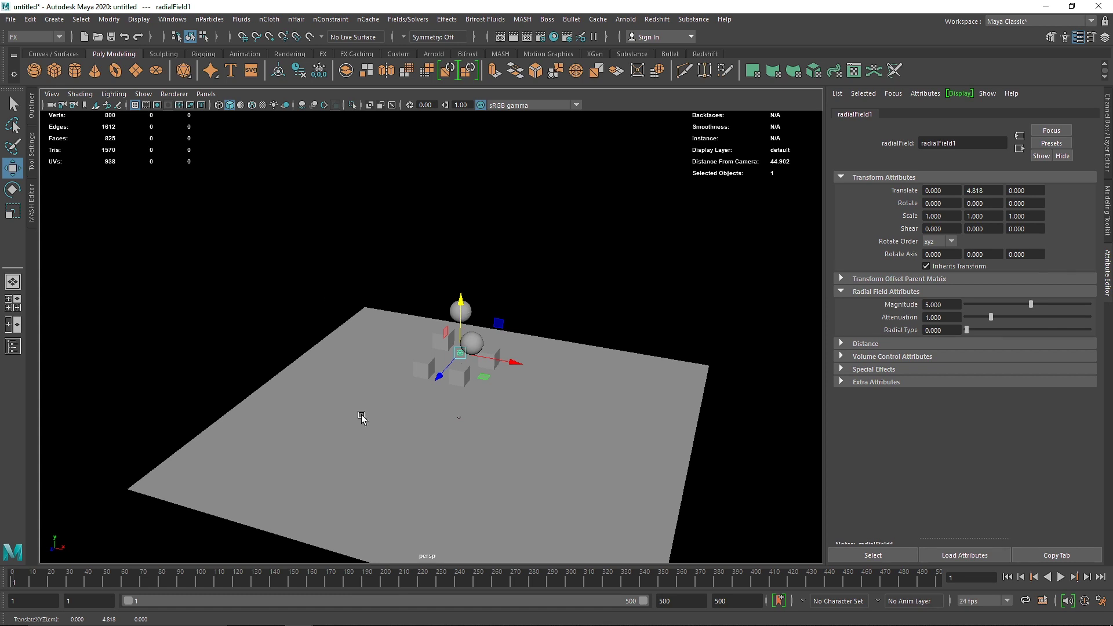
left_click_drag(526, 385, 467, 358, "alt")
scroll(468, 358, "up", 2)
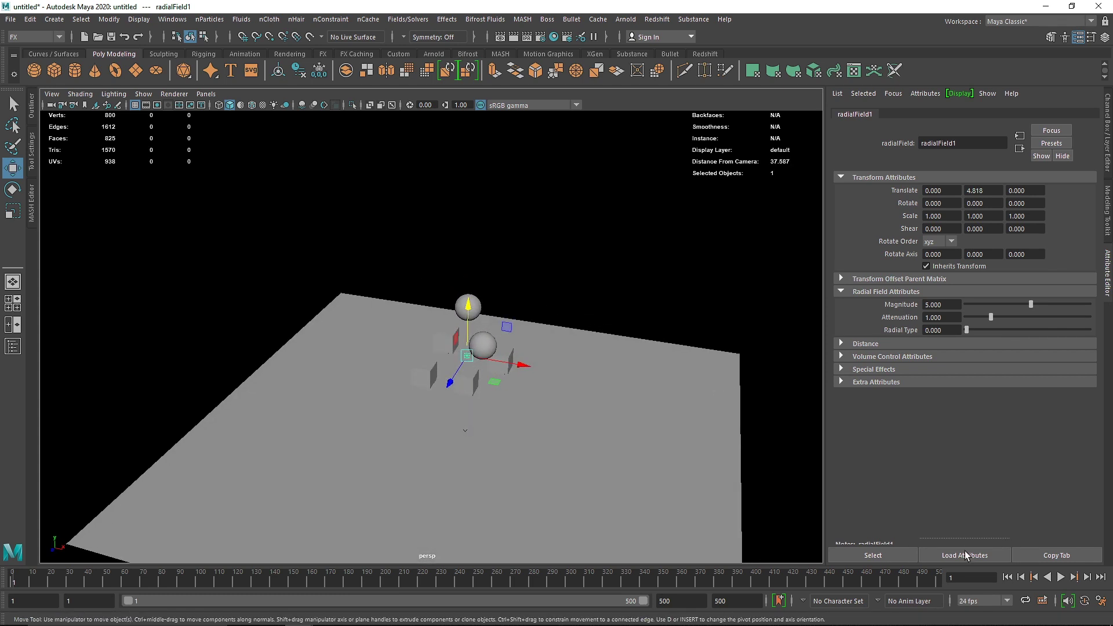
left_click(1060, 576)
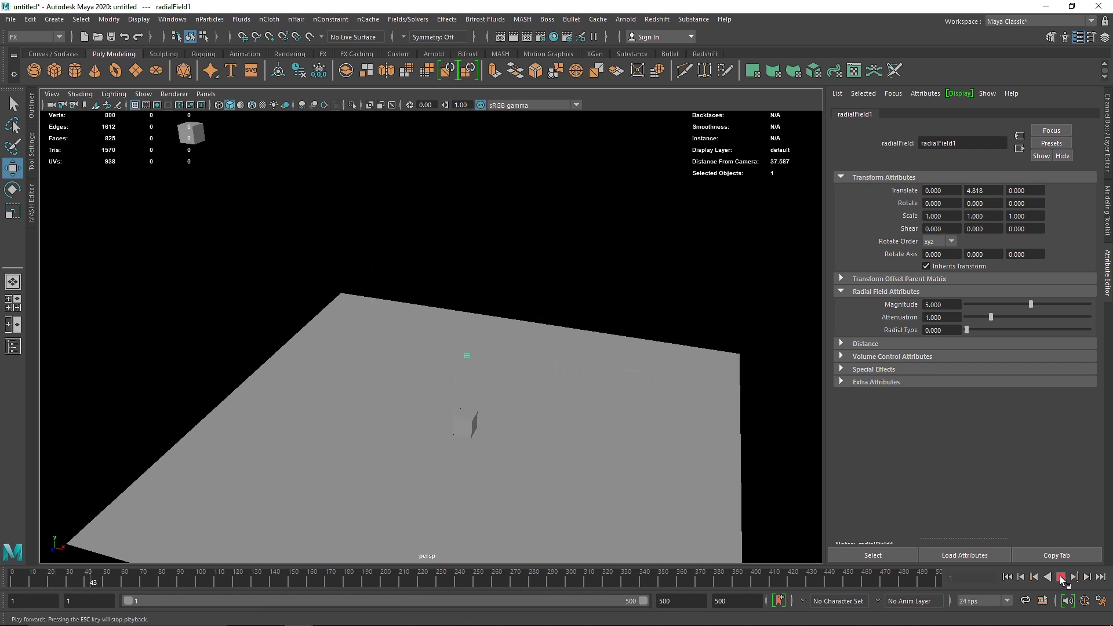
left_click(1061, 577)
- Examine how the radial field spreads the cubes and spheres around the plane, and return to the first frame
scroll(619, 387, "down", 8)
left_click_drag(519, 346, 472, 342, "alt")
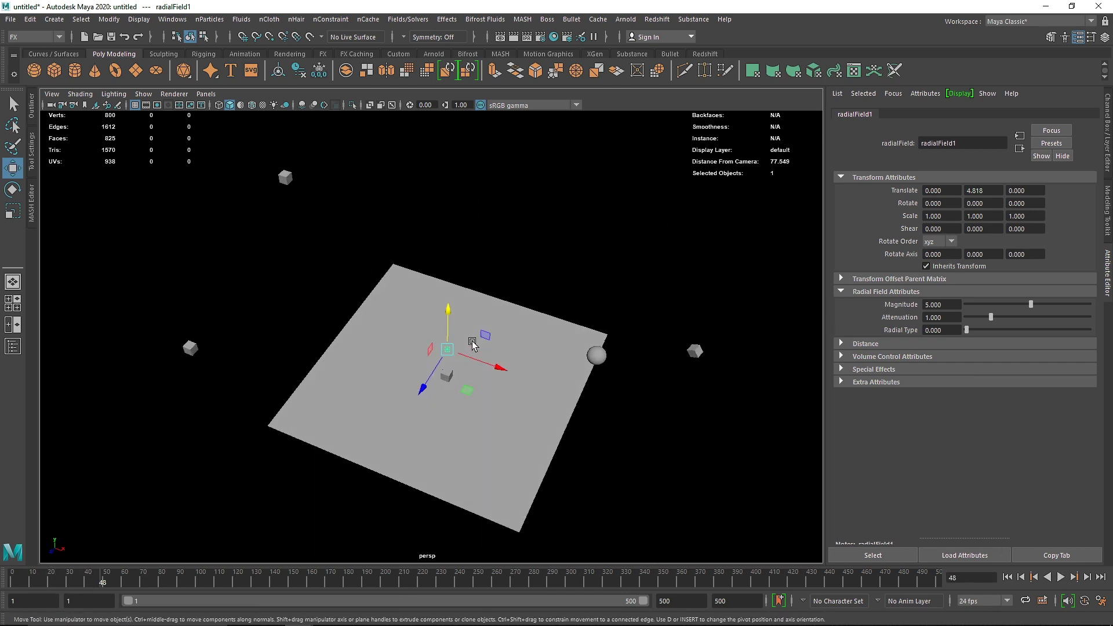
scroll(488, 371, "up", 6)
left_click_drag(503, 404, 506, 396, "alt")
left_click(1007, 577)
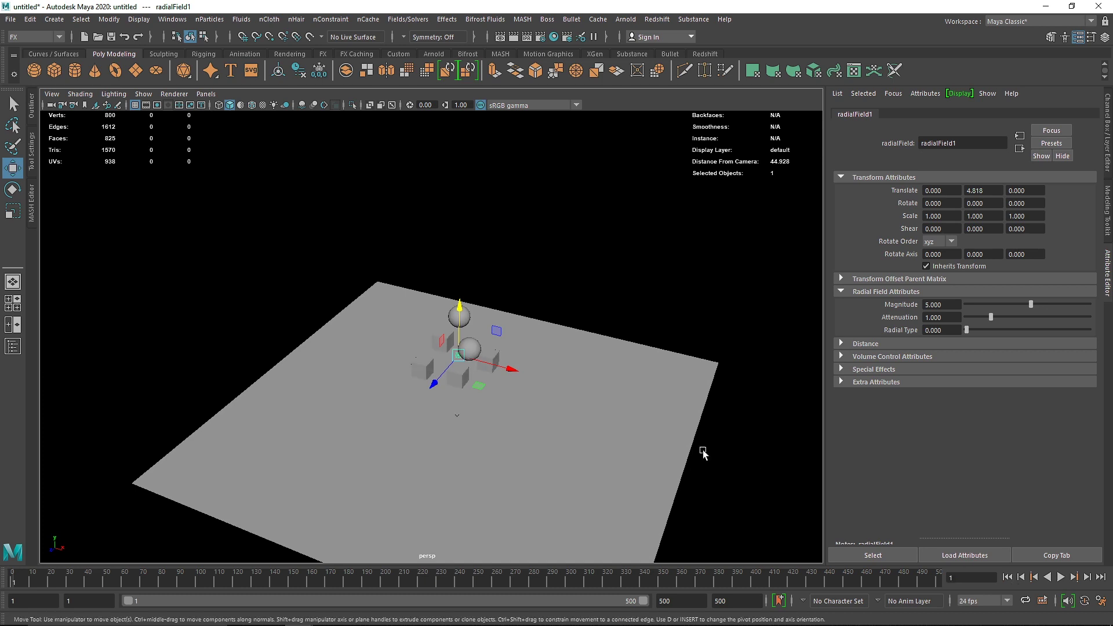
scroll(561, 412, "down", 3)
scroll(482, 364, "up", 3)
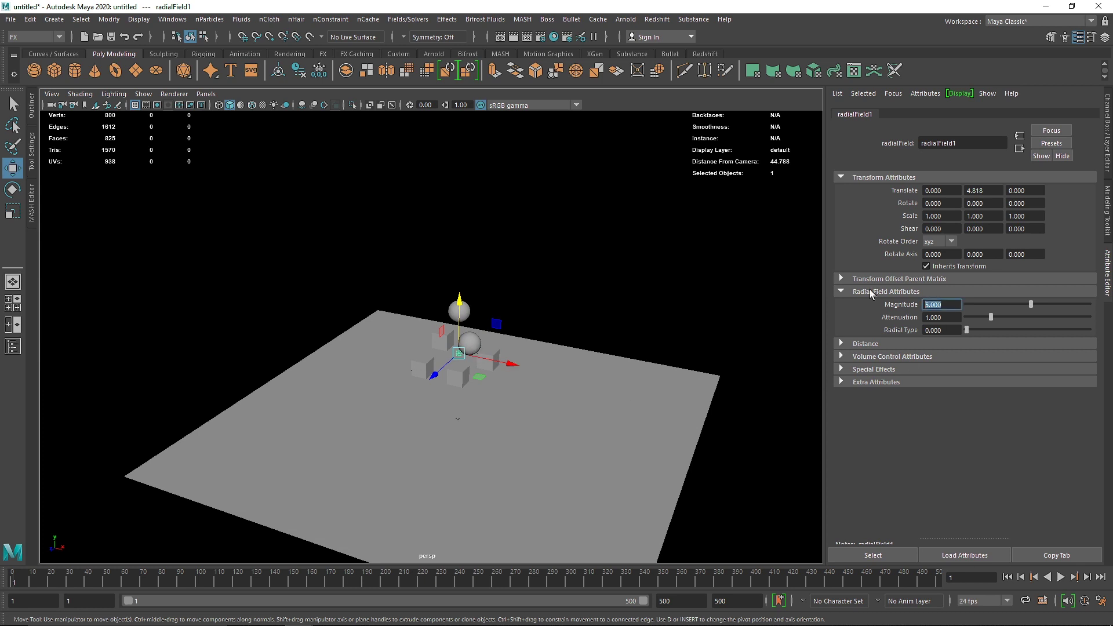
- Set the radial field's magnitude to -5 and play the simulation to check the reversed force
key("Return")
key("alt+v")
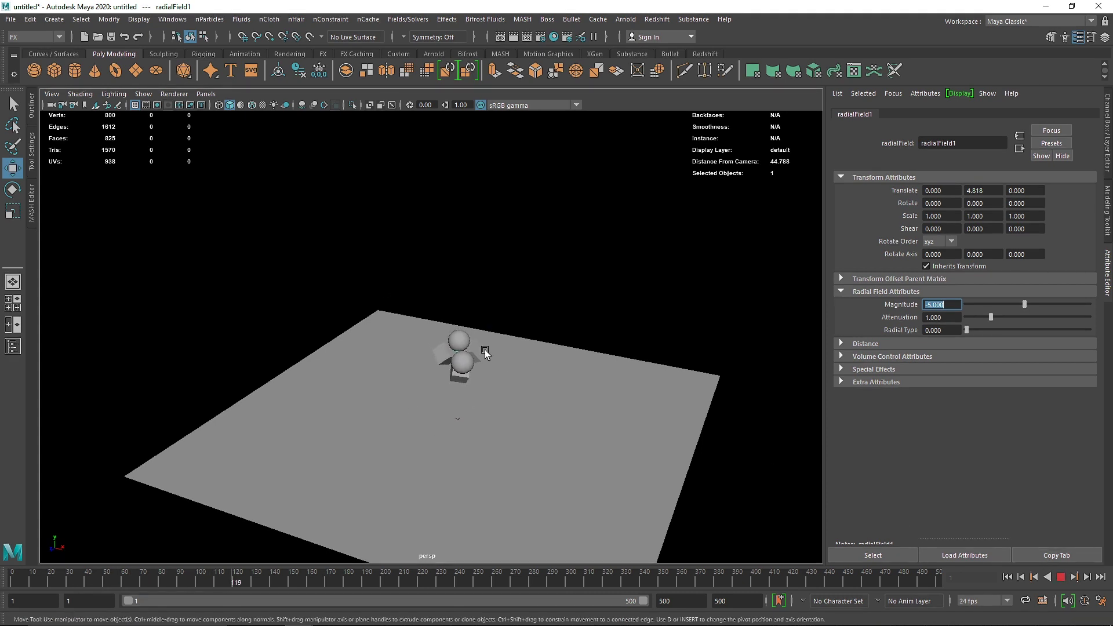
scroll(485, 351, "up", 2)
left_click(1060, 577)
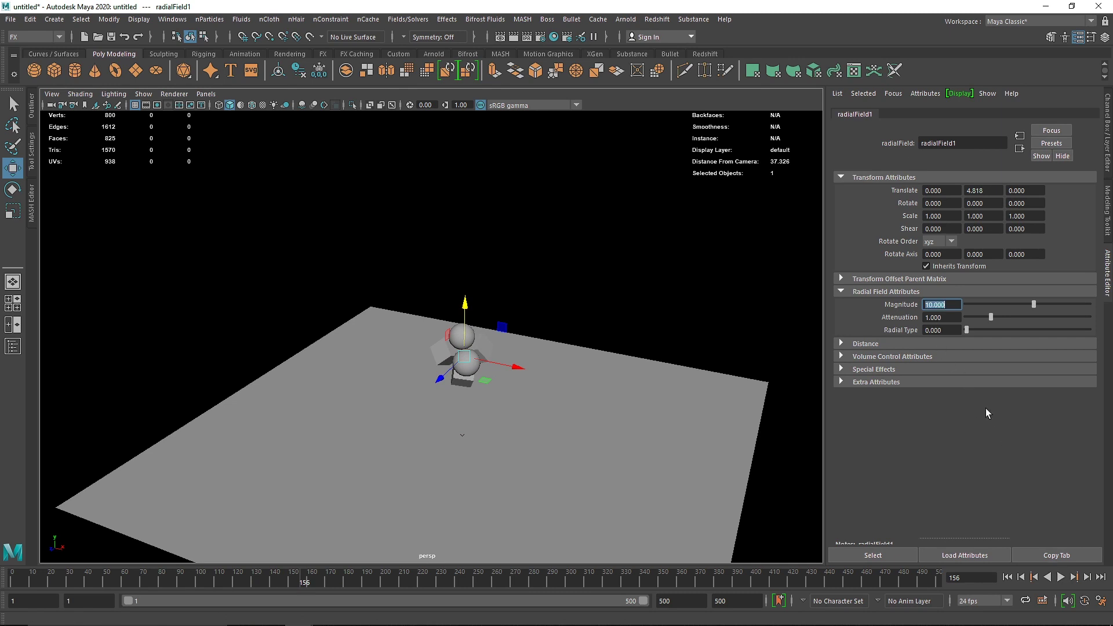
- Set the radial field's magnitude to 10 and replay the simulation from the first frame
left_click(1007, 577)
left_click(1060, 577)
left_click(1061, 578)
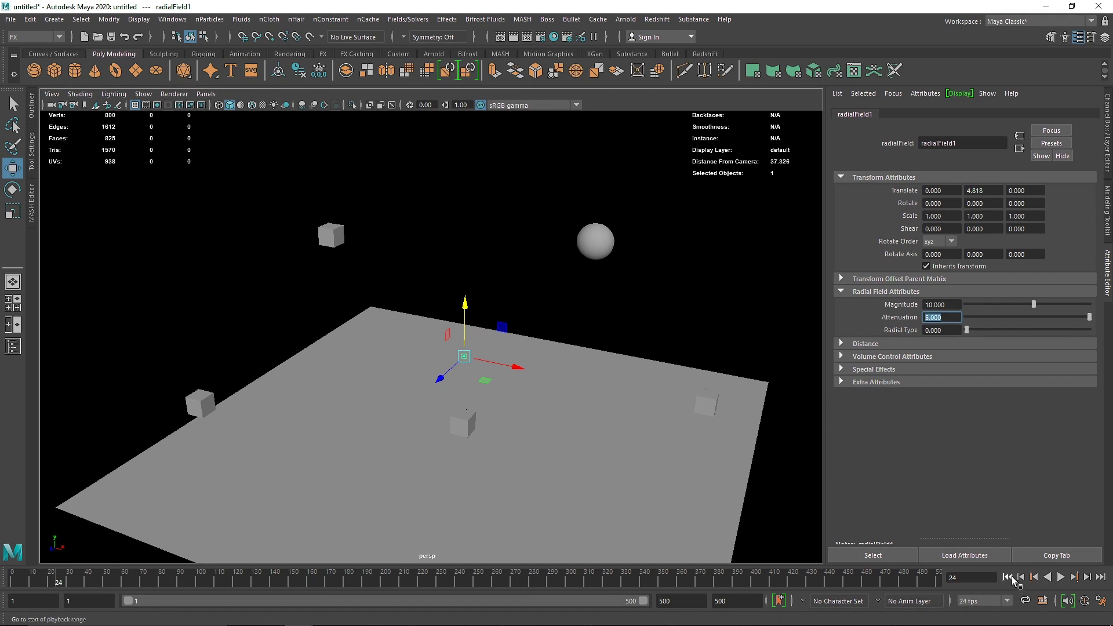
- Set the radial field's attenuation to 5, replay the simulation, and return to the first frame
left_click(1008, 577)
left_click(1061, 578)
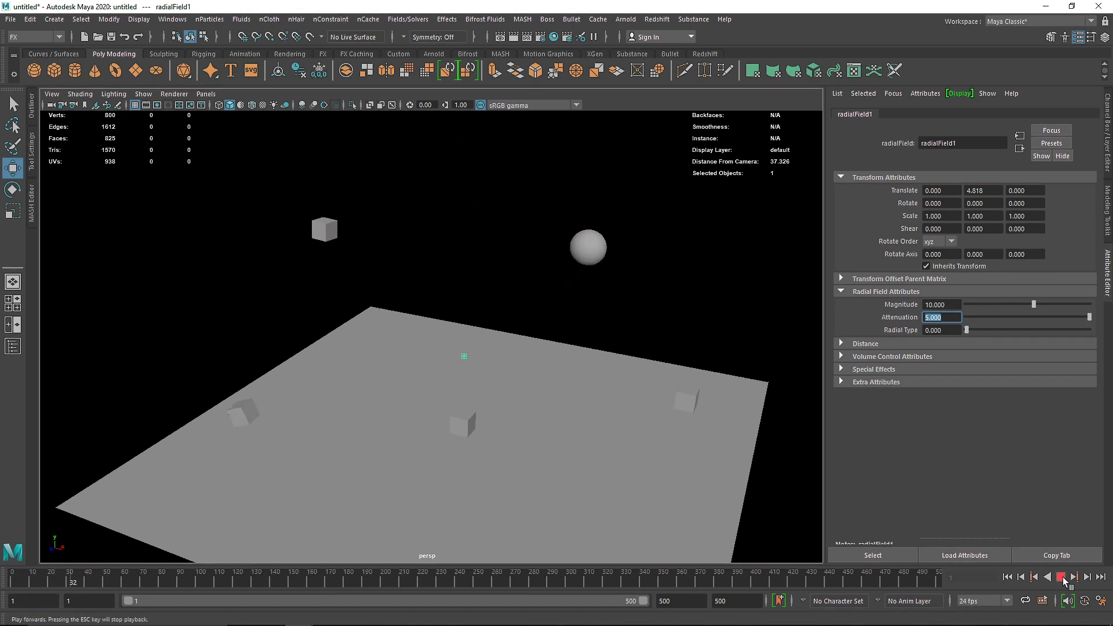
key("Escape")
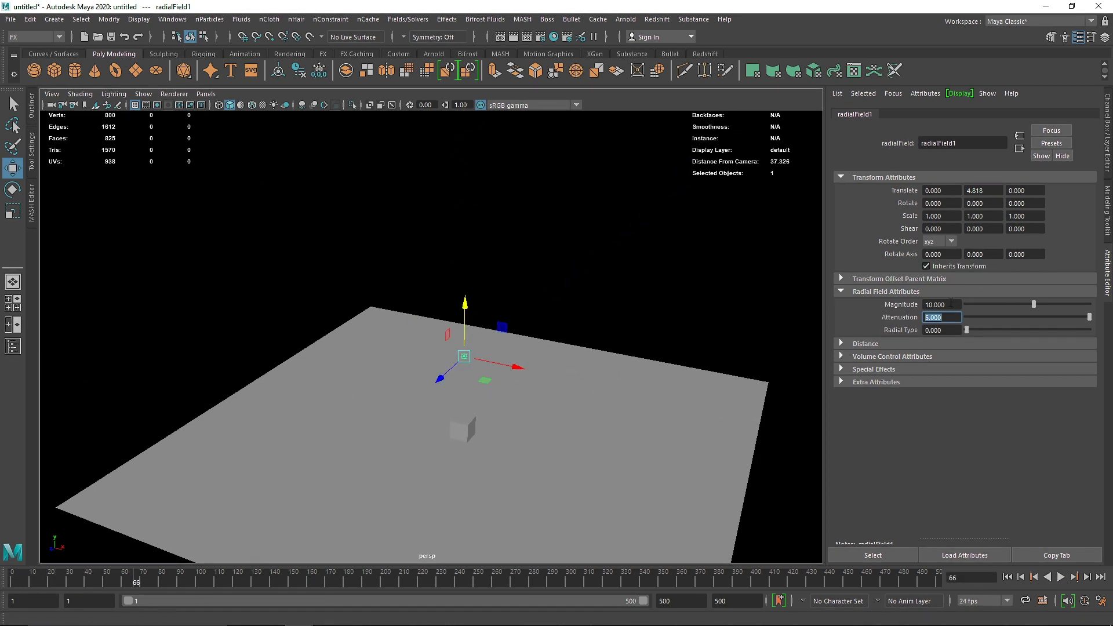
left_click(1008, 577)
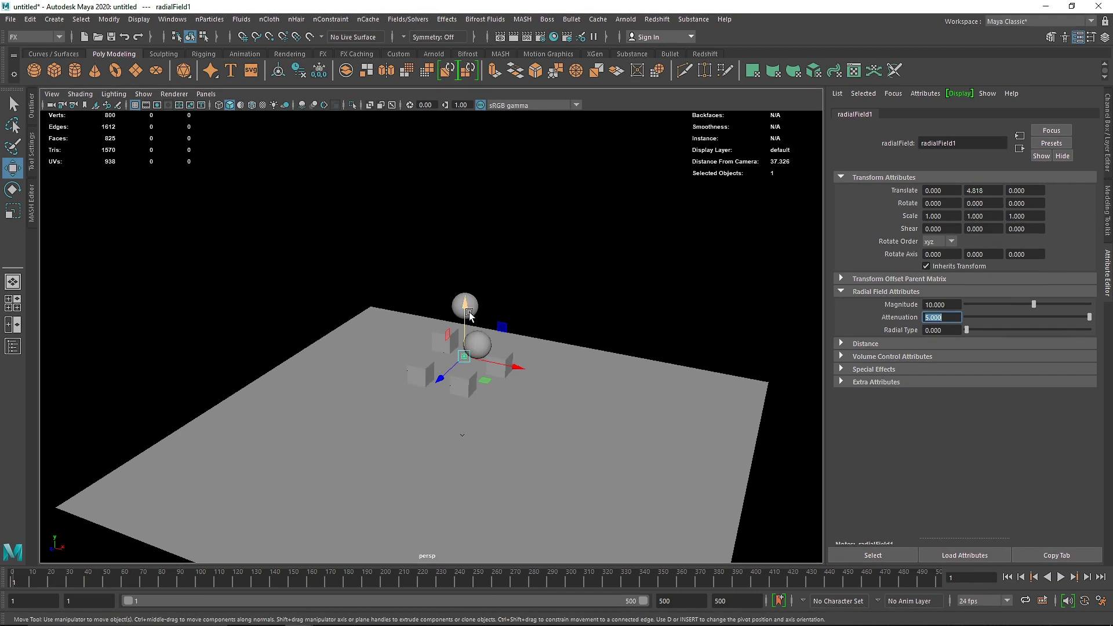
- Delete the radial field and select all the cubes and spheres above the plane
left_click_drag(470, 314, 476, 181)
key("Delete")
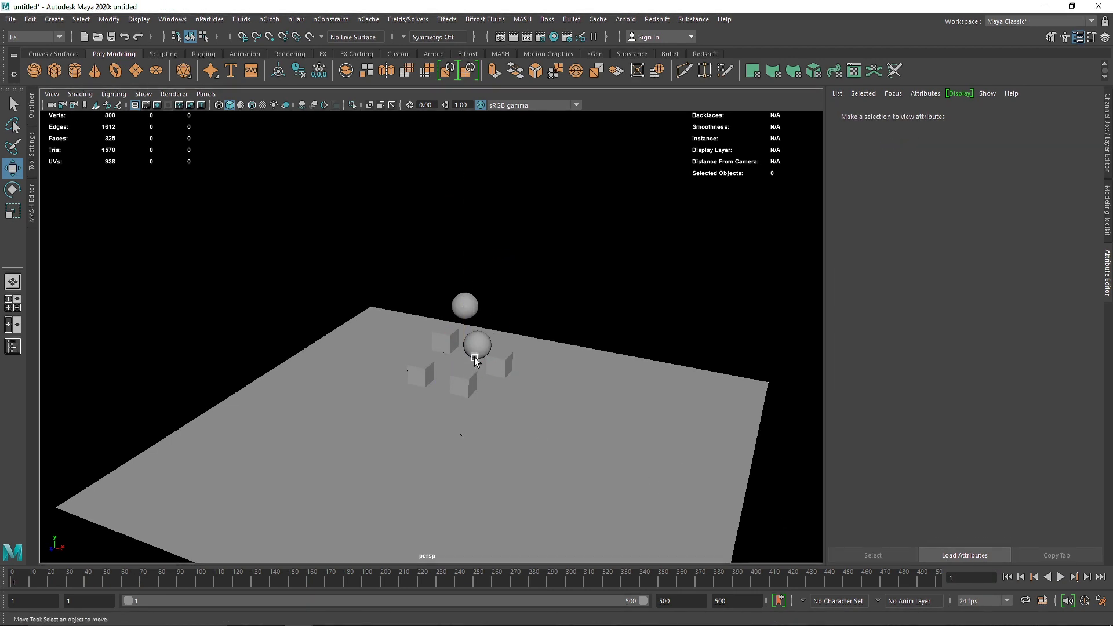
left_click_drag(474, 357, 585, 367, "alt")
left_click(584, 480, "ctrl")
left_click_drag(584, 480, 529, 455, "alt")
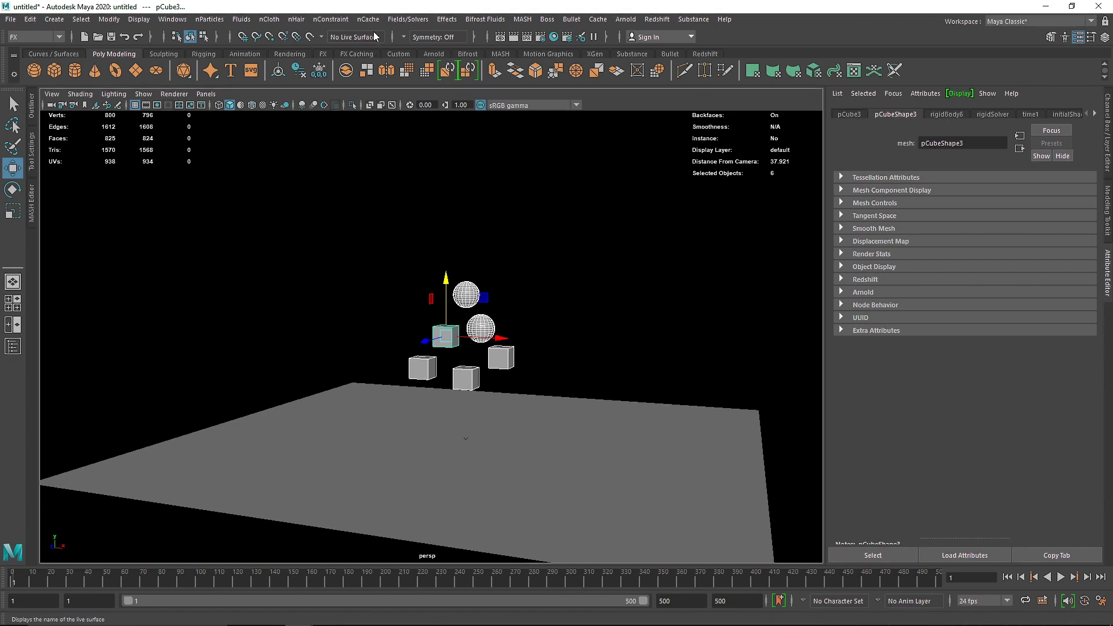
- Create a turbulence field affecting the selected cubes and spheres and raise it to about 5.04 in Y
left_click(408, 19)
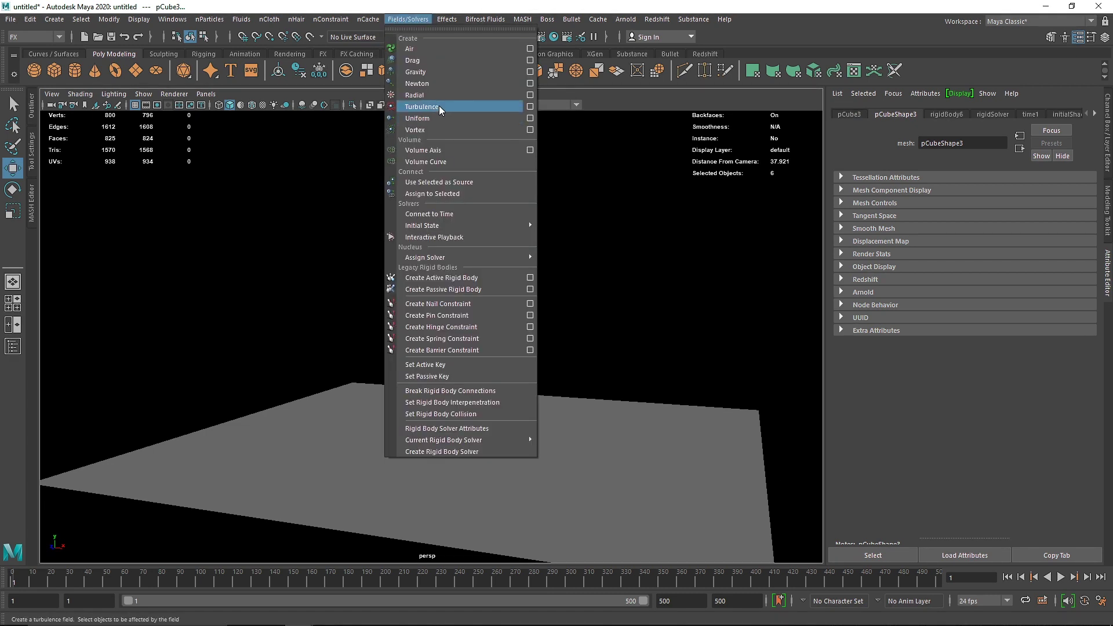
left_click(421, 106)
left_click_drag(552, 265, 478, 330, "alt")
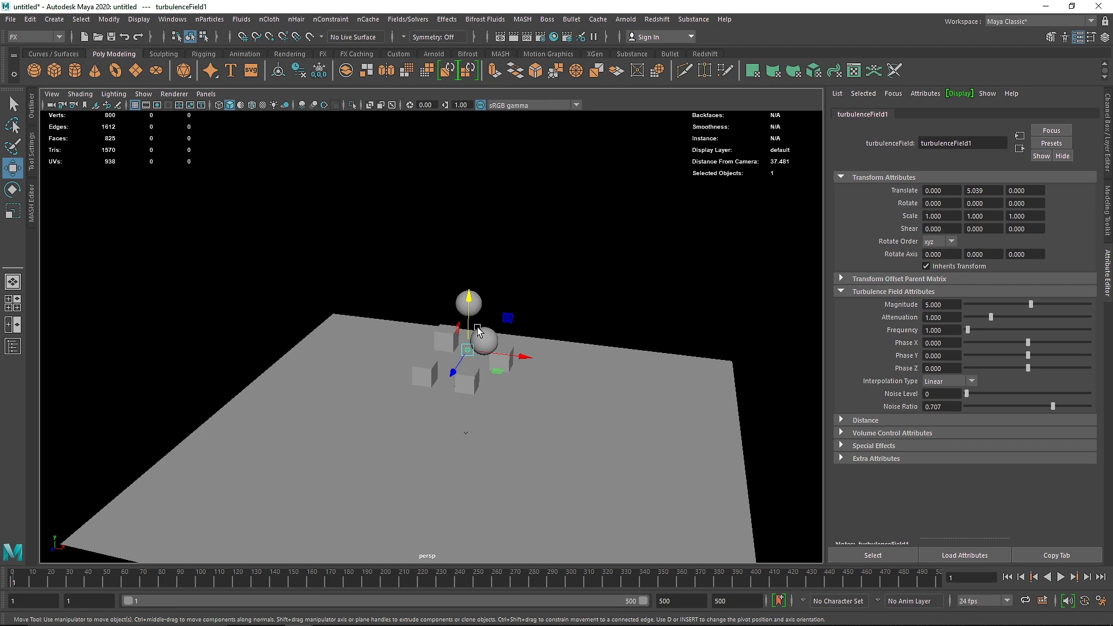
- Create a polygon sphere, raise it above the plane, and move it along X away from the other objects
left_click(409, 19)
left_click(411, 24)
left_click(34, 70)
scroll(527, 425, "down", 3)
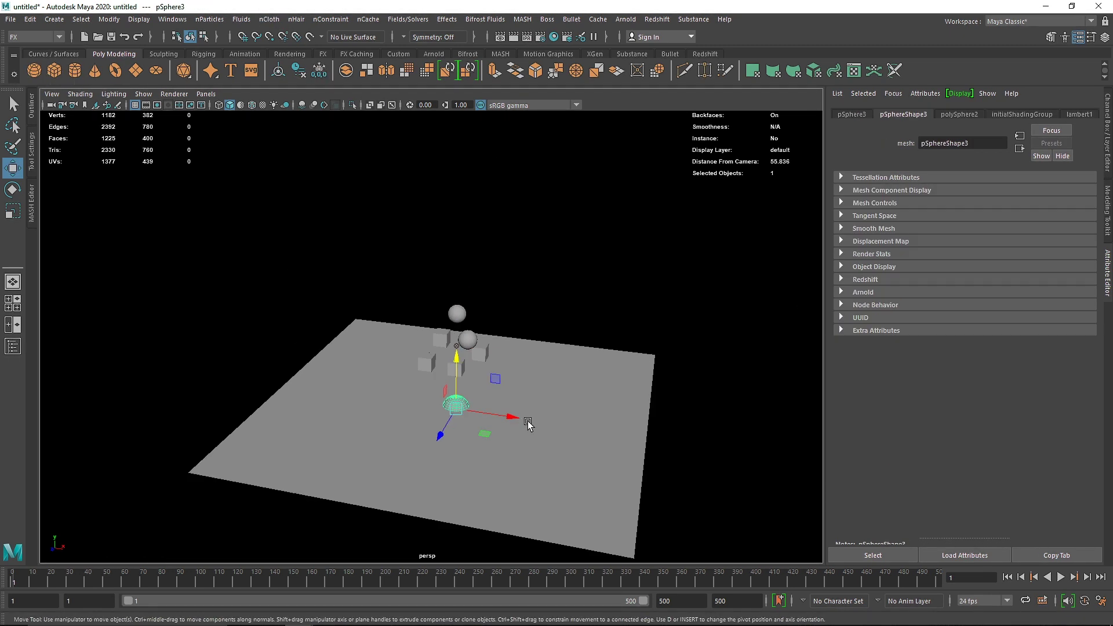
left_click_drag(458, 367, 458, 281)
left_click_drag(508, 327, 625, 341)
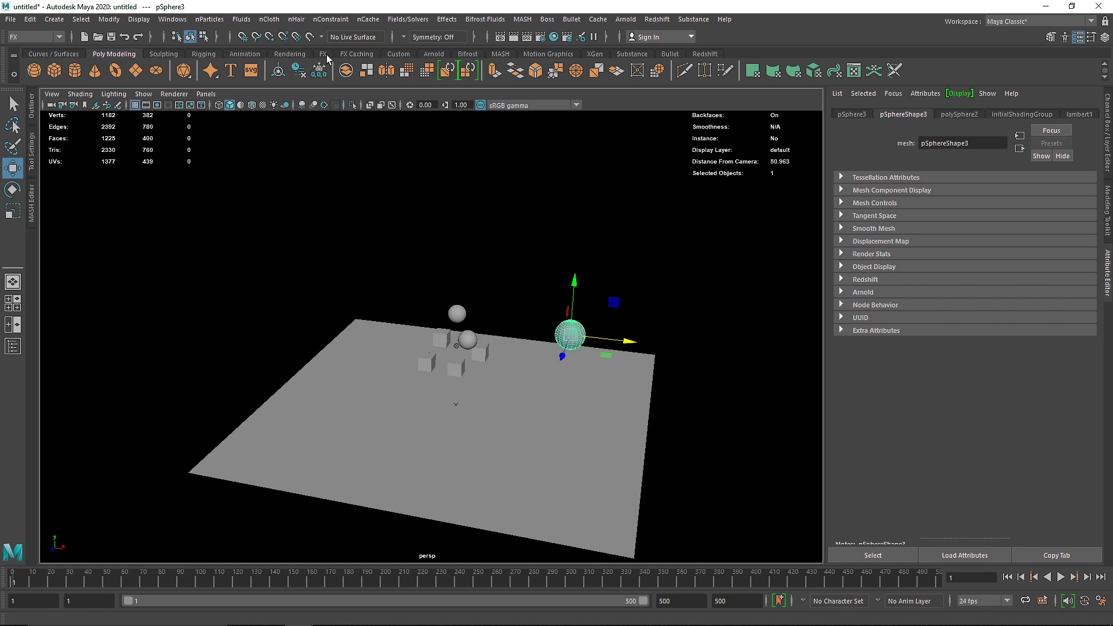
- Convert the new sphere to nCloth and set its nucleus wind speed to 20
left_click(269, 19)
left_click(296, 60)
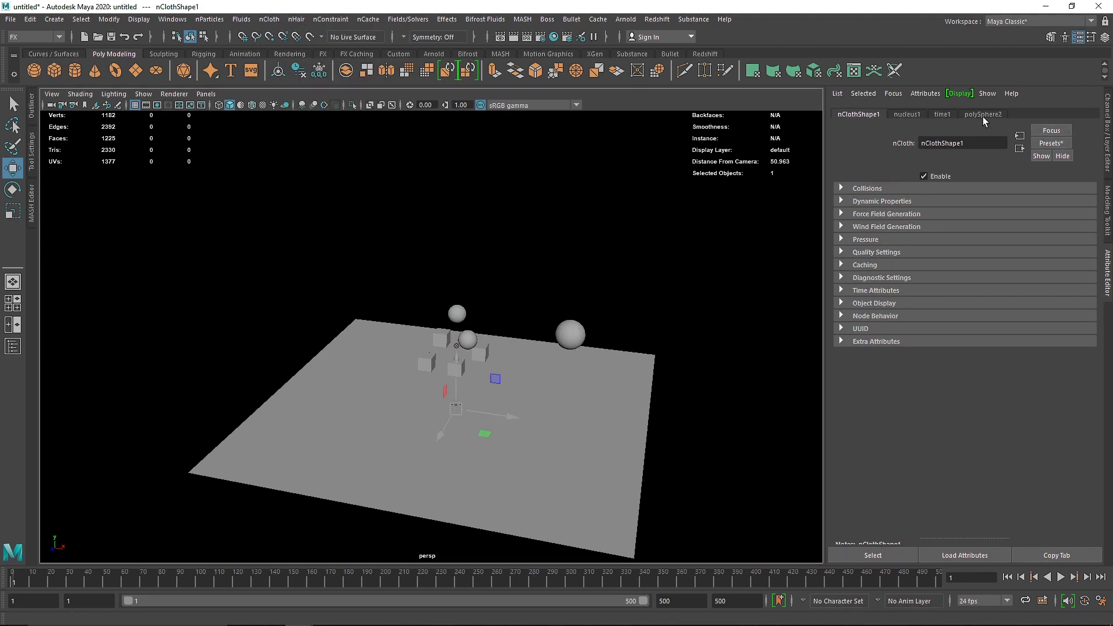
left_click(907, 114)
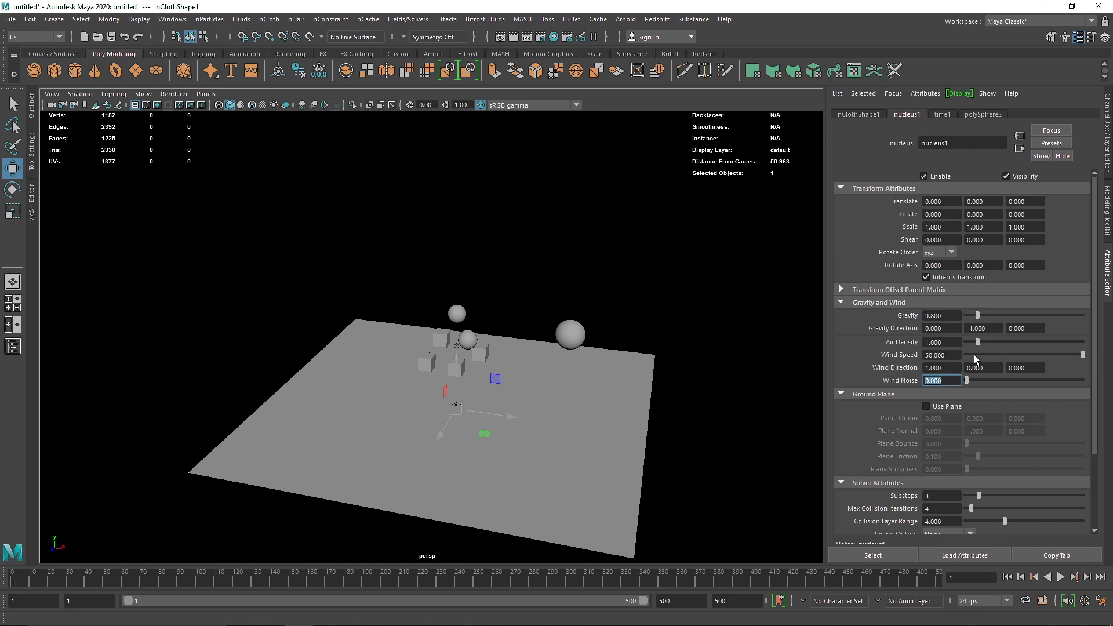
double_click(942, 355)
type("20")
key("Return")
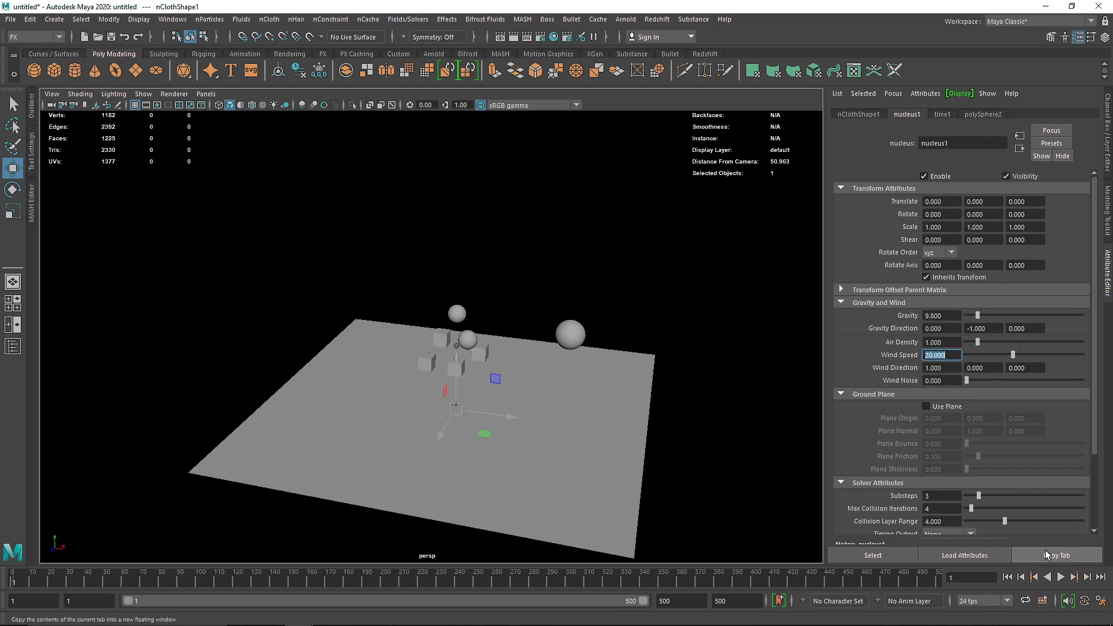
- Play the cloth simulation, set the nucleus wind noise to 1, and replay it from the first frame
key("alt+v")
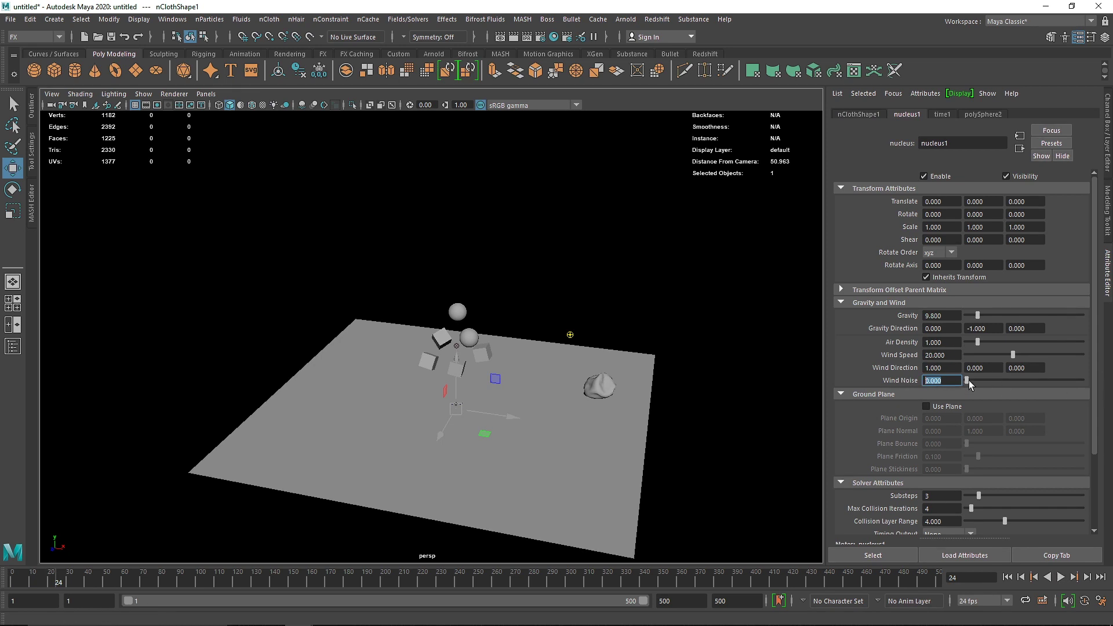
key("alt+shift+v")
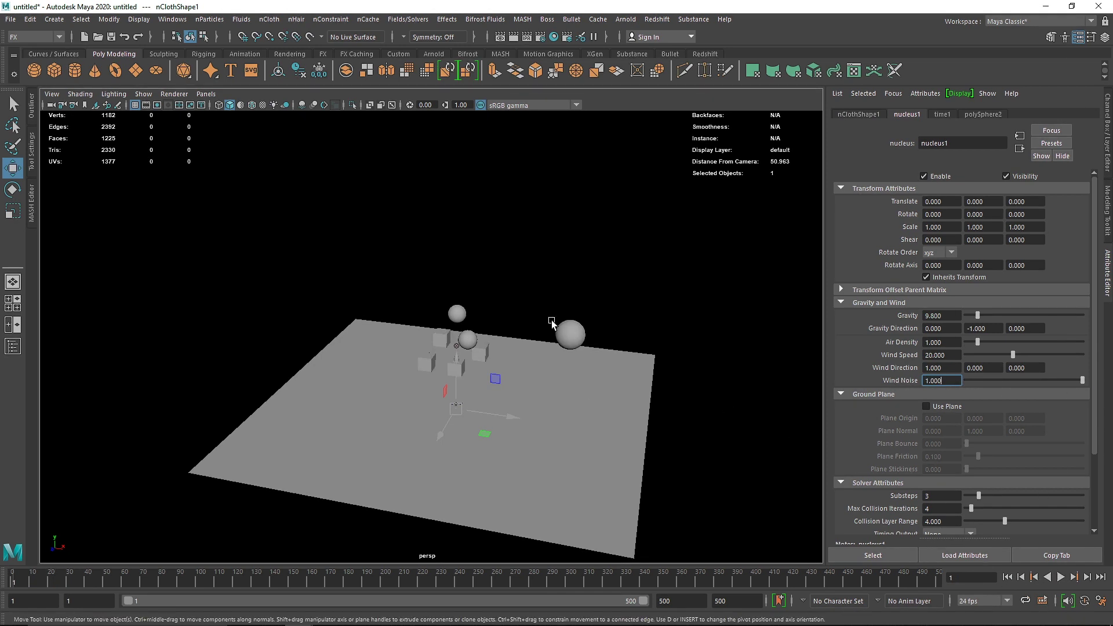
left_click(1063, 577)
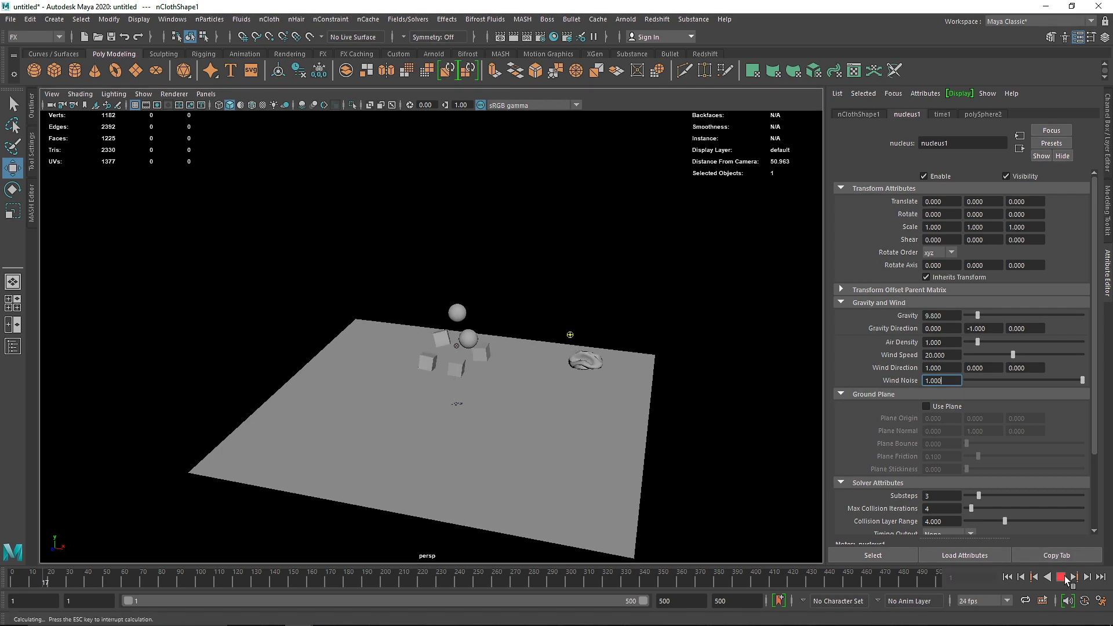
left_click(1061, 577)
left_click(1006, 577)
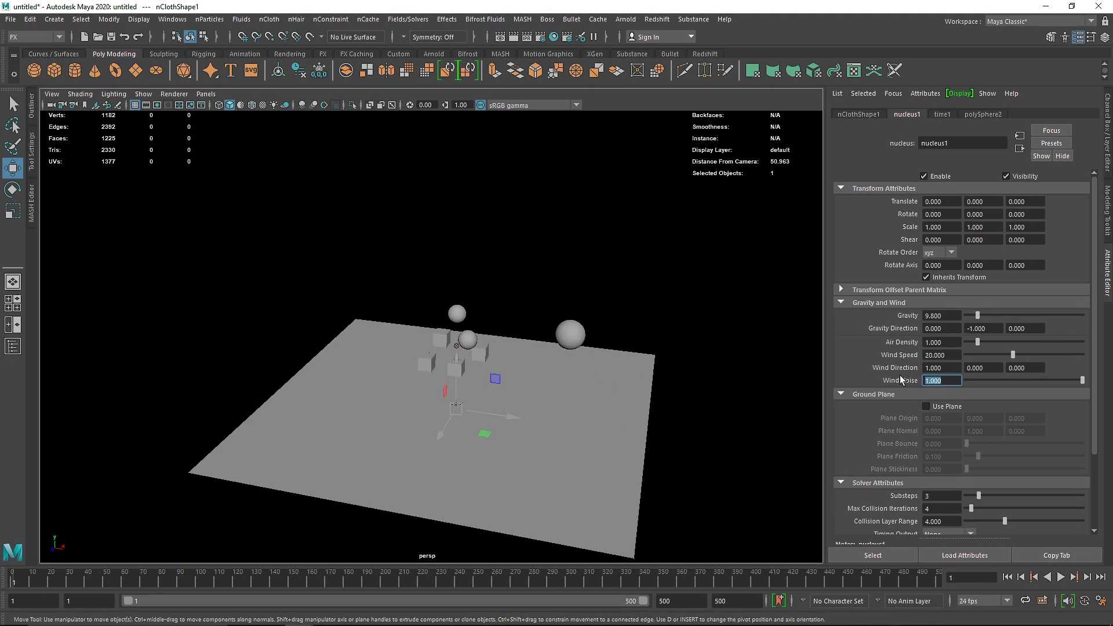
- Delete the nCloth sphere and select the turbulence field among the cubes and spheres
left_click(579, 336)
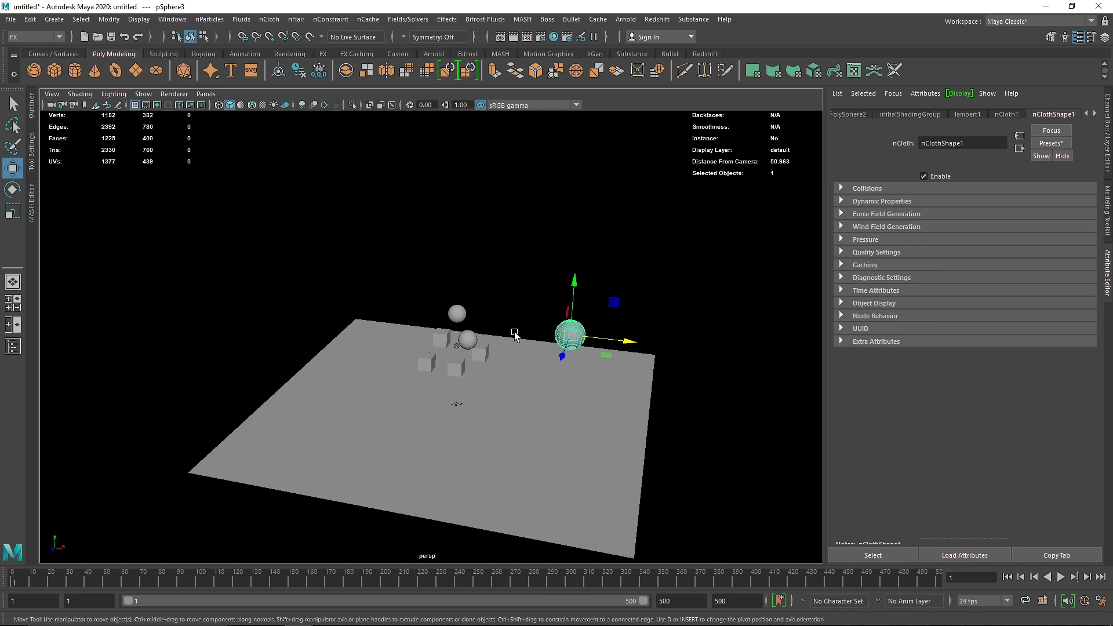
key("Delete")
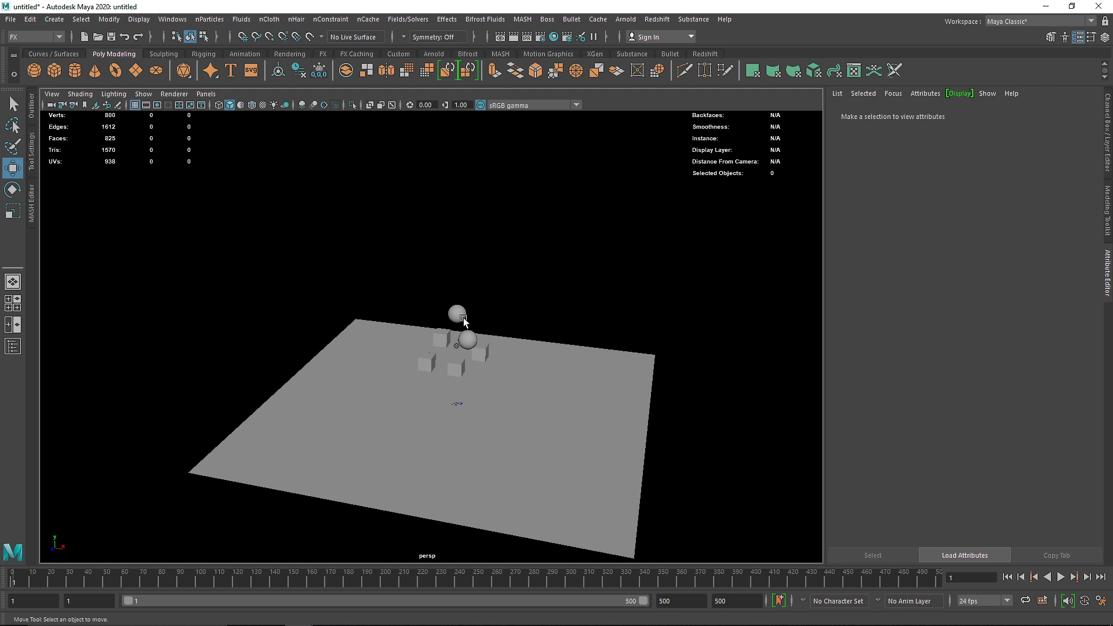
scroll(463, 318, "up", 3)
left_click(477, 350)
left_click_drag(518, 365, 492, 375, "alt")
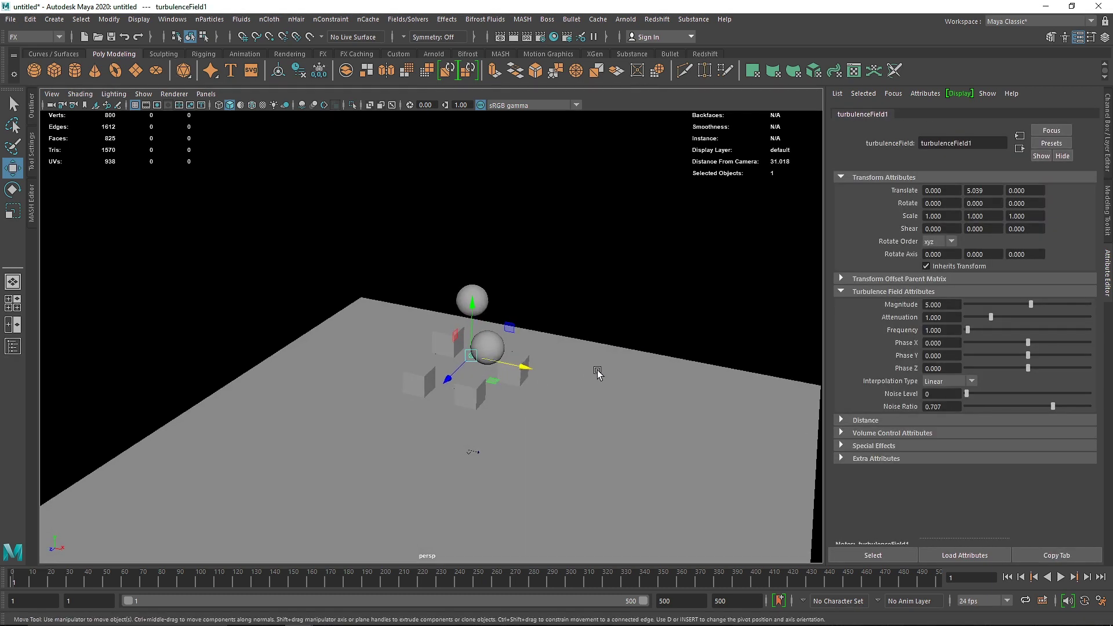
- Play the turbulence simulation, set the field's magnitude to 10, and replay it from the first frame
key("alt+v")
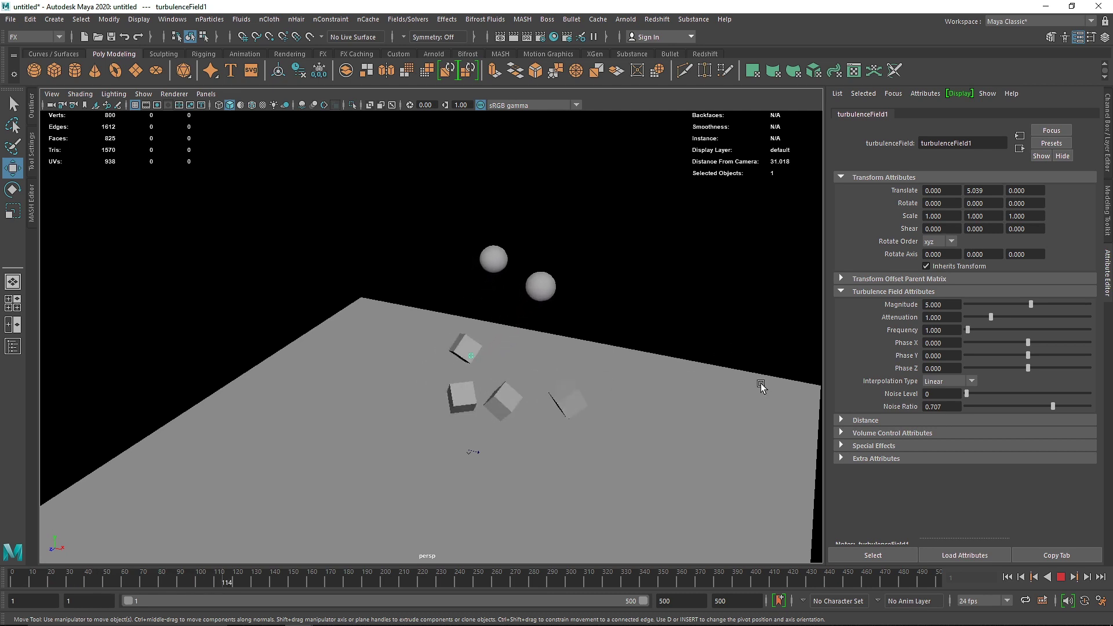
left_click_drag(952, 304, 831, 307)
type("10")
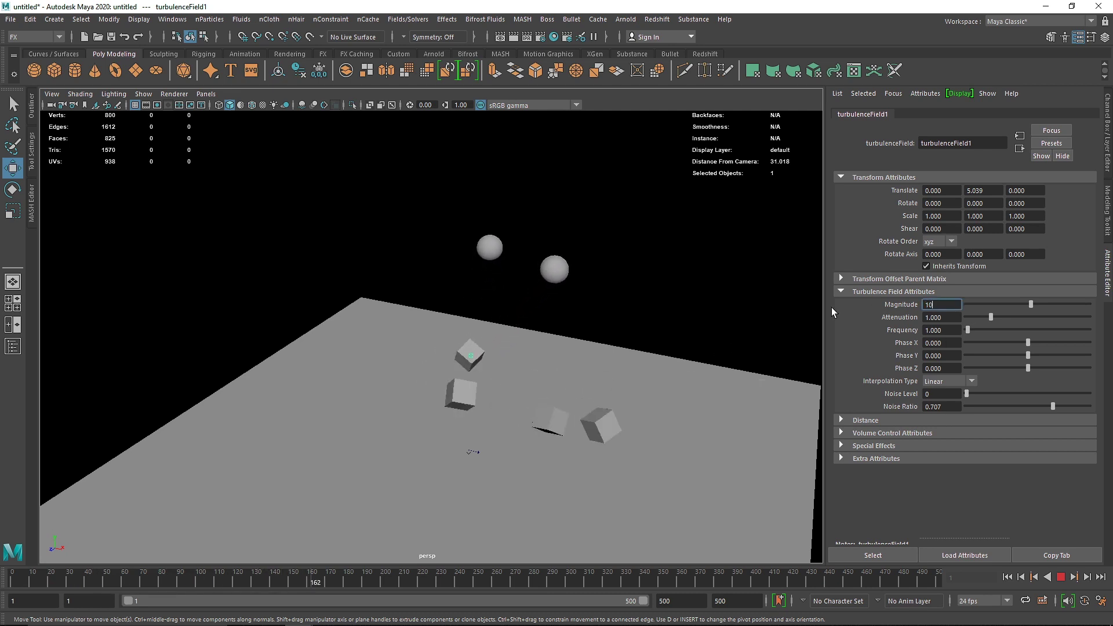
key("Return")
left_click(1008, 578)
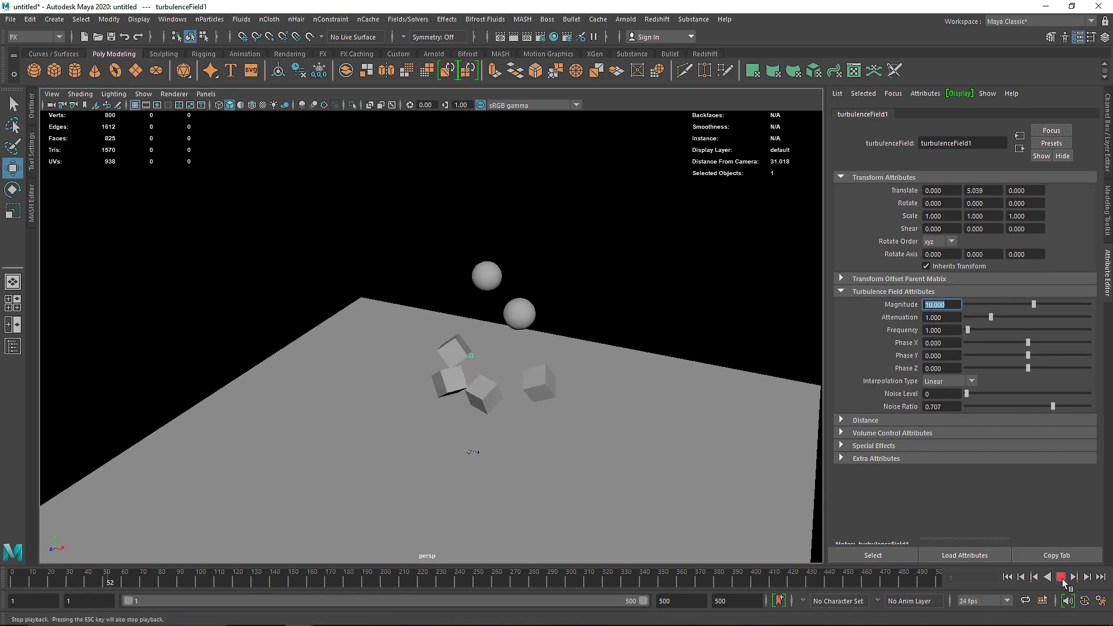
left_click(1010, 577)
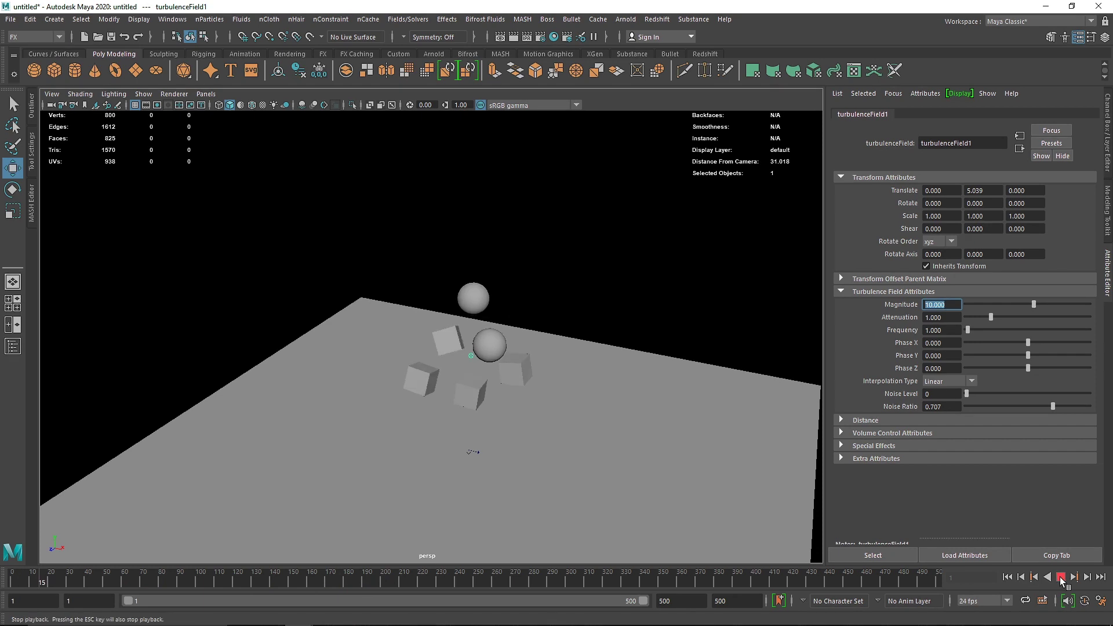
left_click(1061, 577)
left_click(1008, 578)
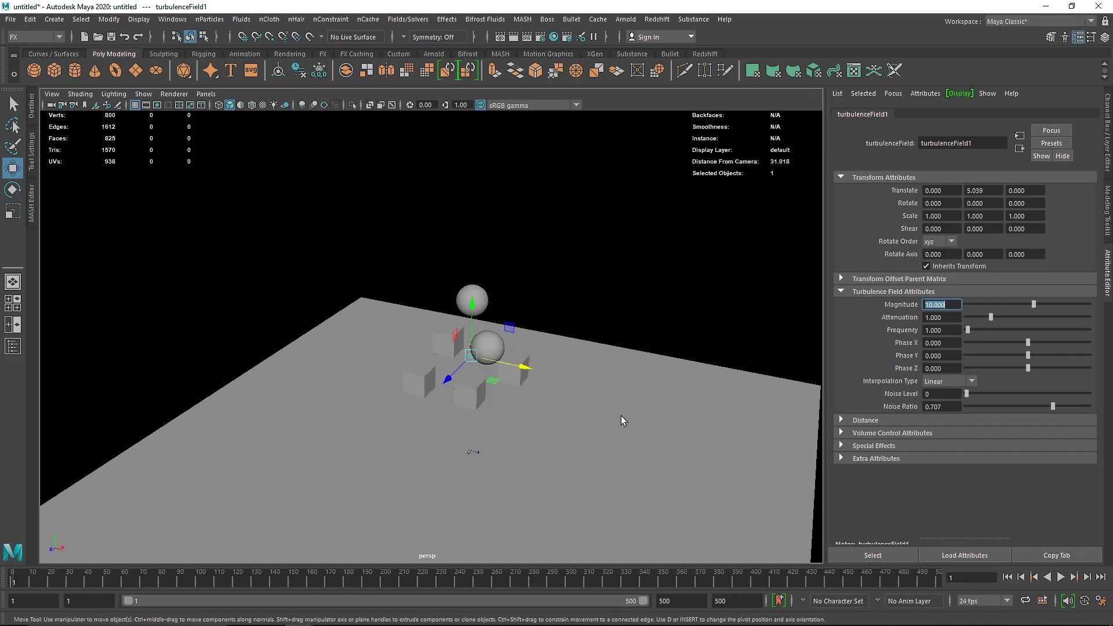
- Raise the turbulence field above the spheres to about 9.34 in Y and delete it
left_click_drag(467, 327, 470, 280)
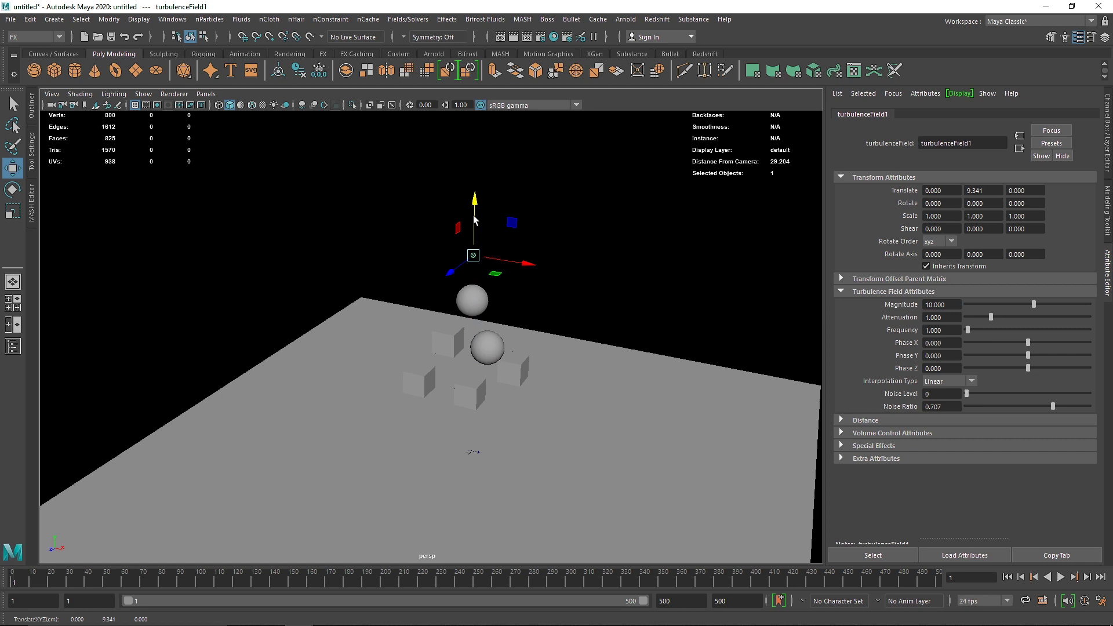
left_click(631, 396)
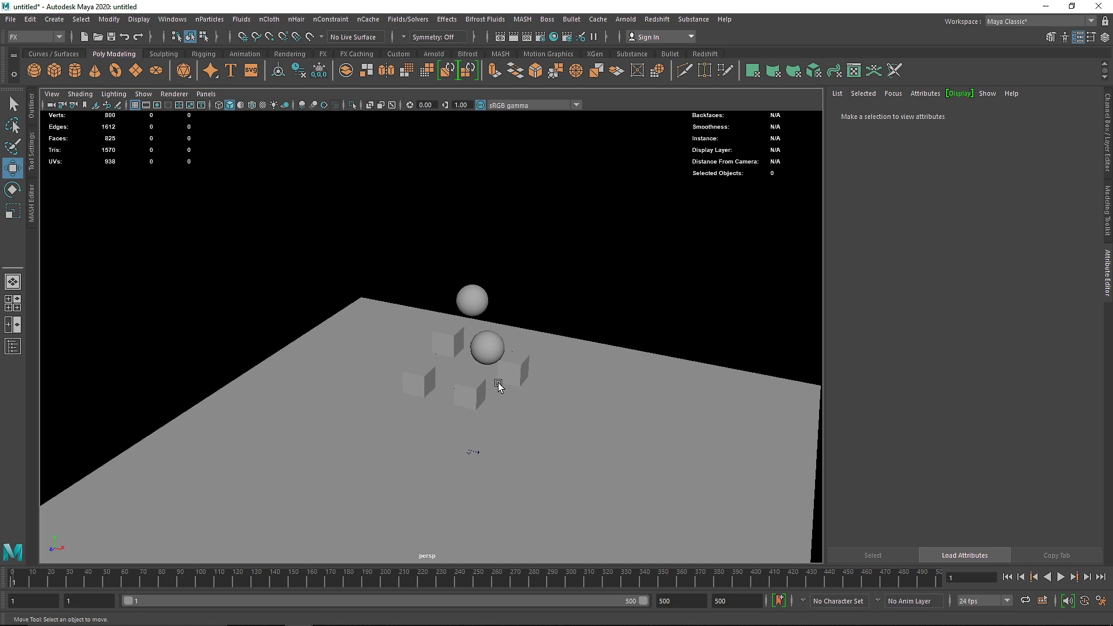
- Add a uniform field to all the cubes and spheres and raise it to about 4.54 in Y
left_click_drag(499, 384, 515, 359, "alt")
left_click_drag(323, 248, 568, 458)
left_click(582, 419, "ctrl")
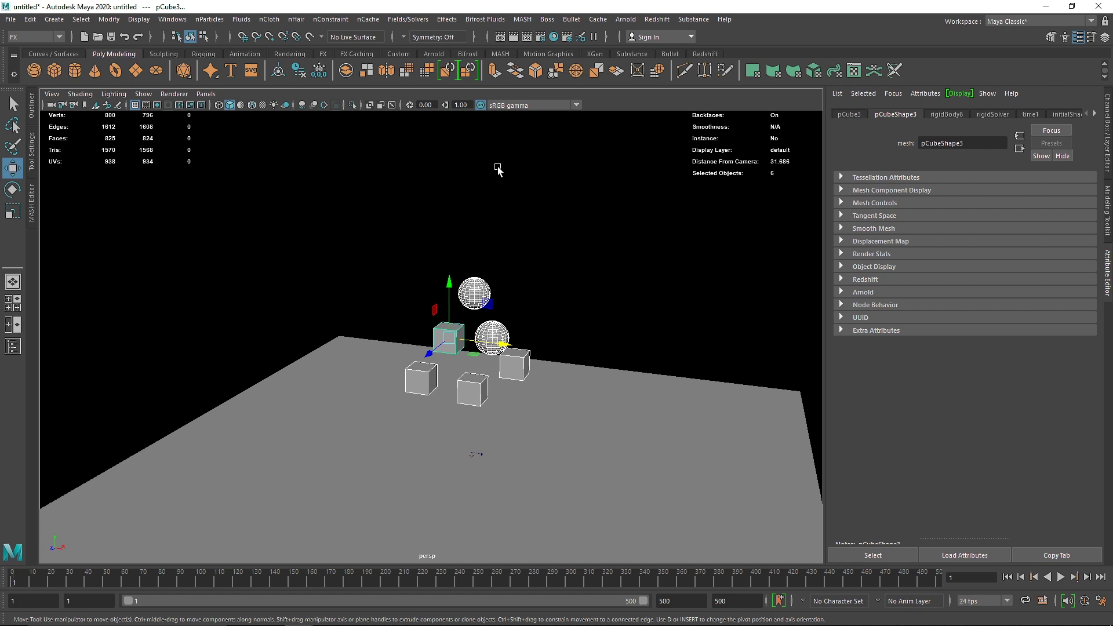
left_click(408, 19)
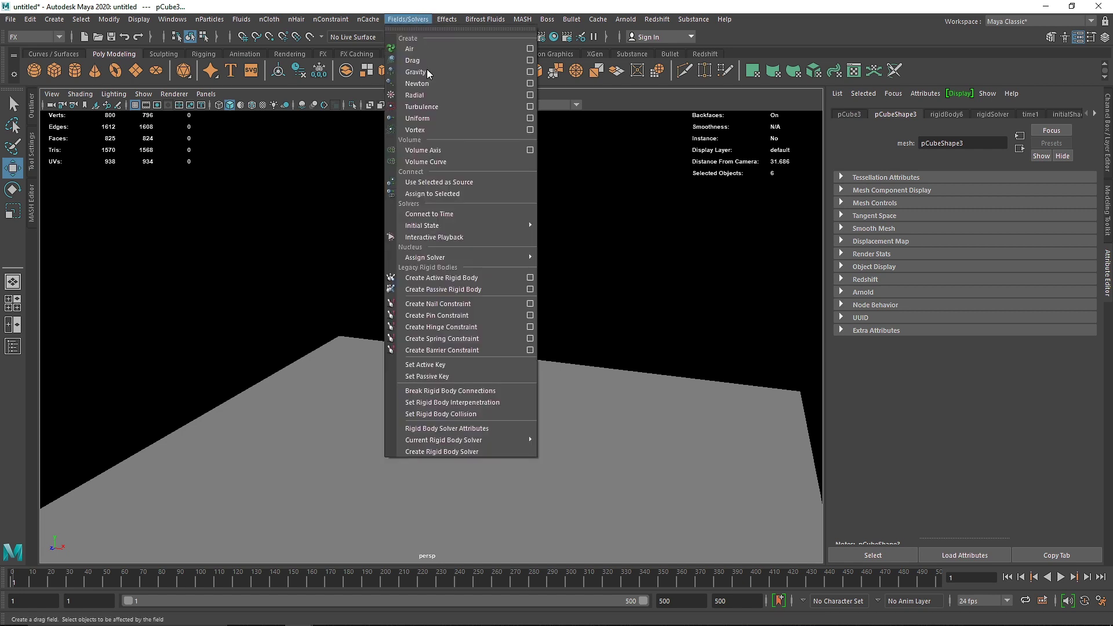
left_click(444, 118)
left_click_drag(472, 458, 474, 316)
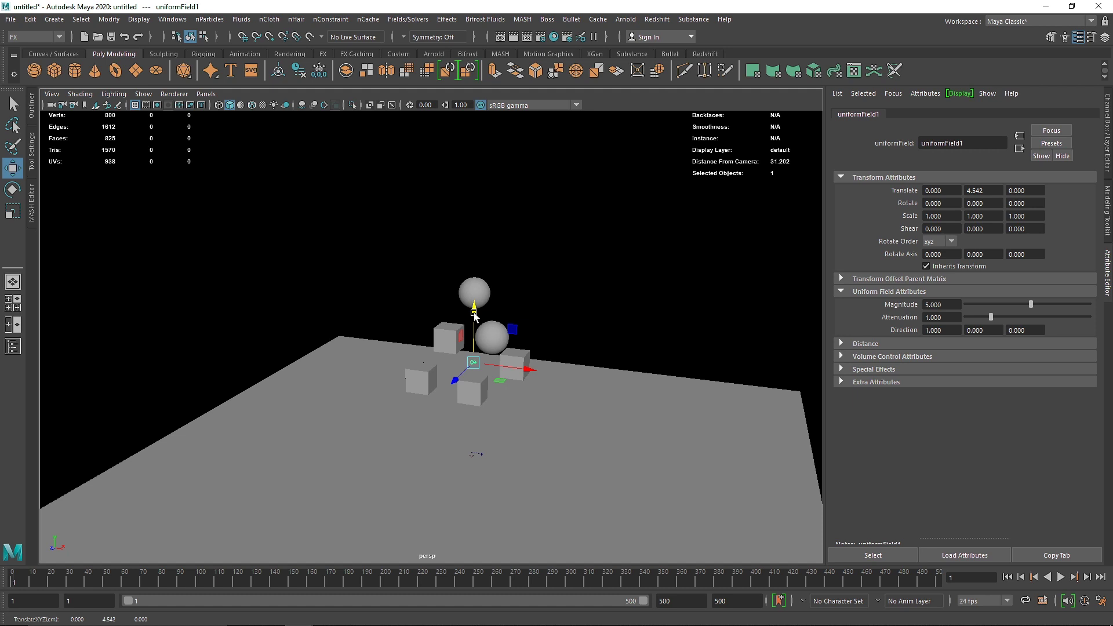
- Play the uniform field simulation, set the field's direction to 0, 1, 0, and replay it from the first frame
left_click(1060, 577)
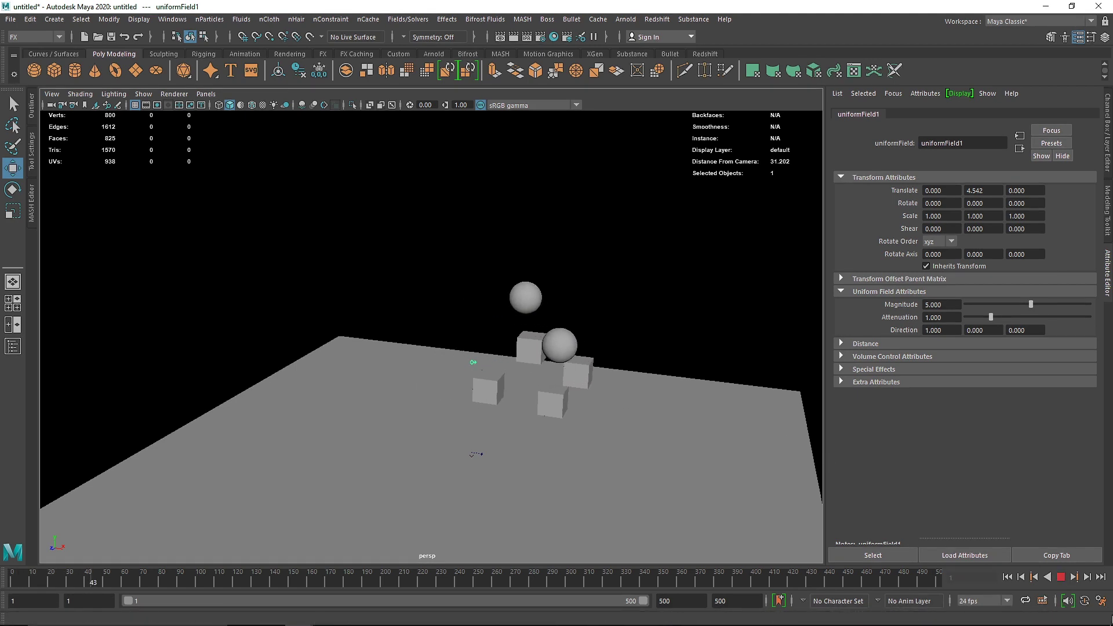
left_click(1064, 577)
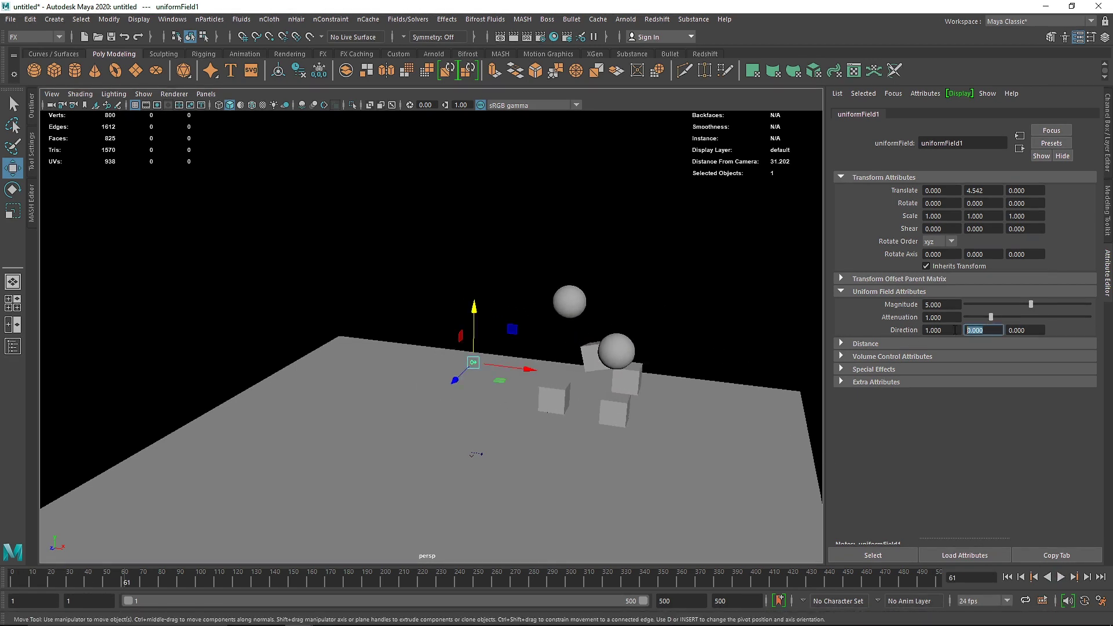
left_click(1007, 577)
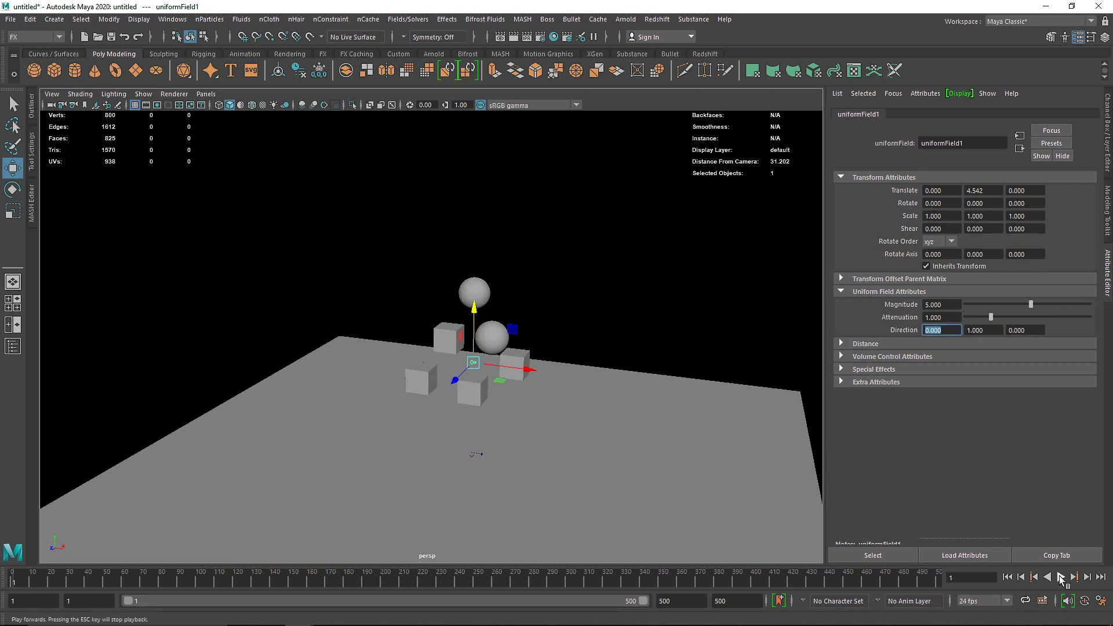
left_click(1061, 577)
left_click(1061, 577)
left_click(1008, 577)
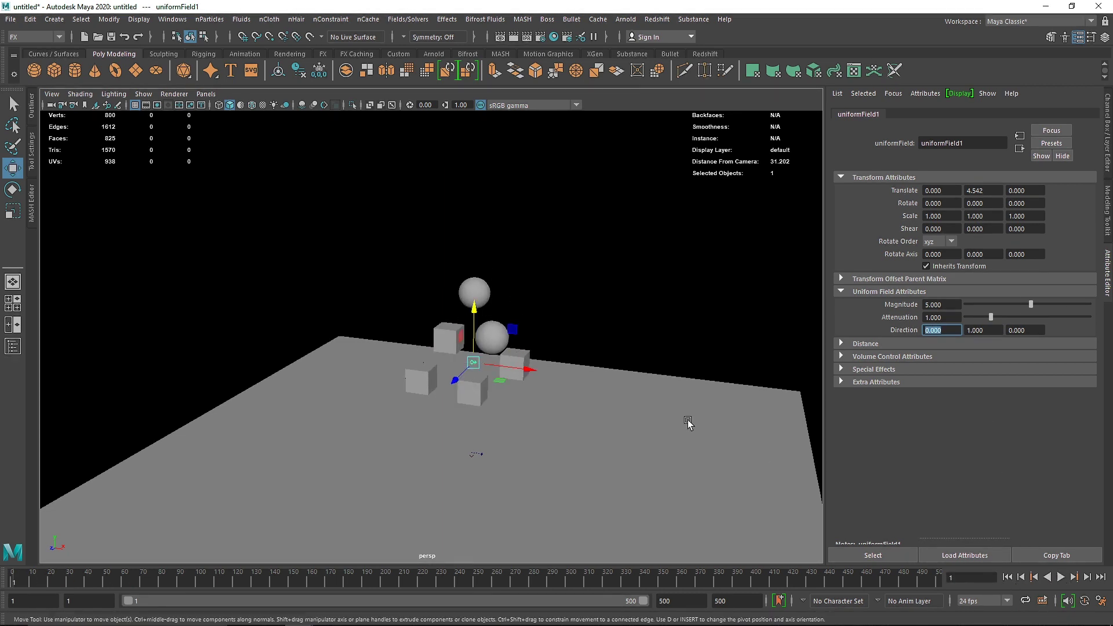
- Raise the uniform field above the spheres to about 9.12 in Y and delete it
left_click_drag(474, 325, 475, 204)
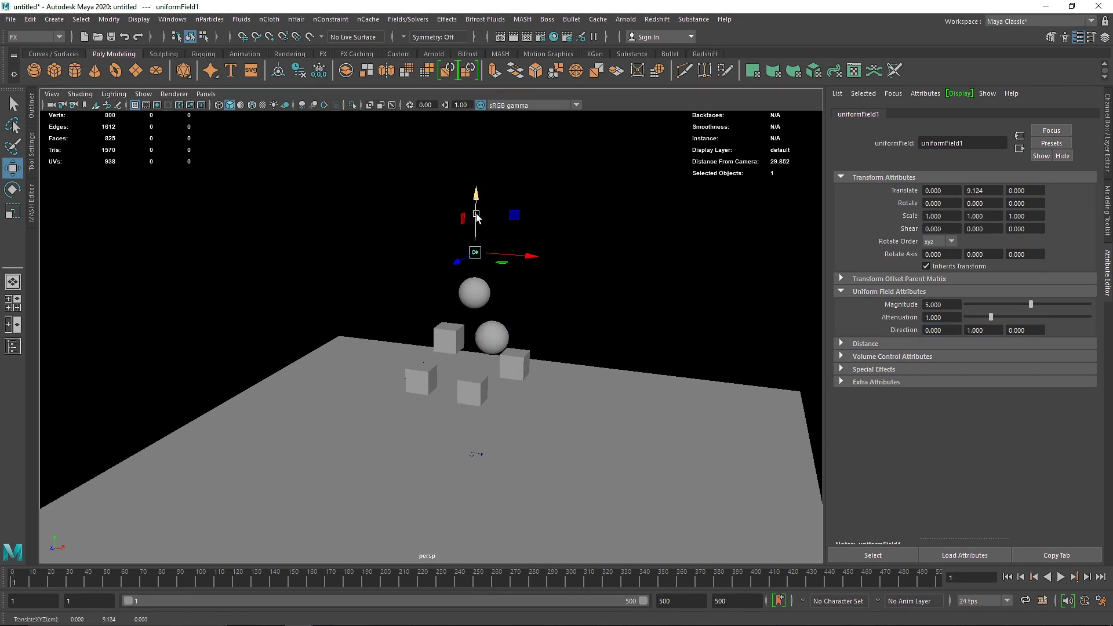
left_click(476, 216)
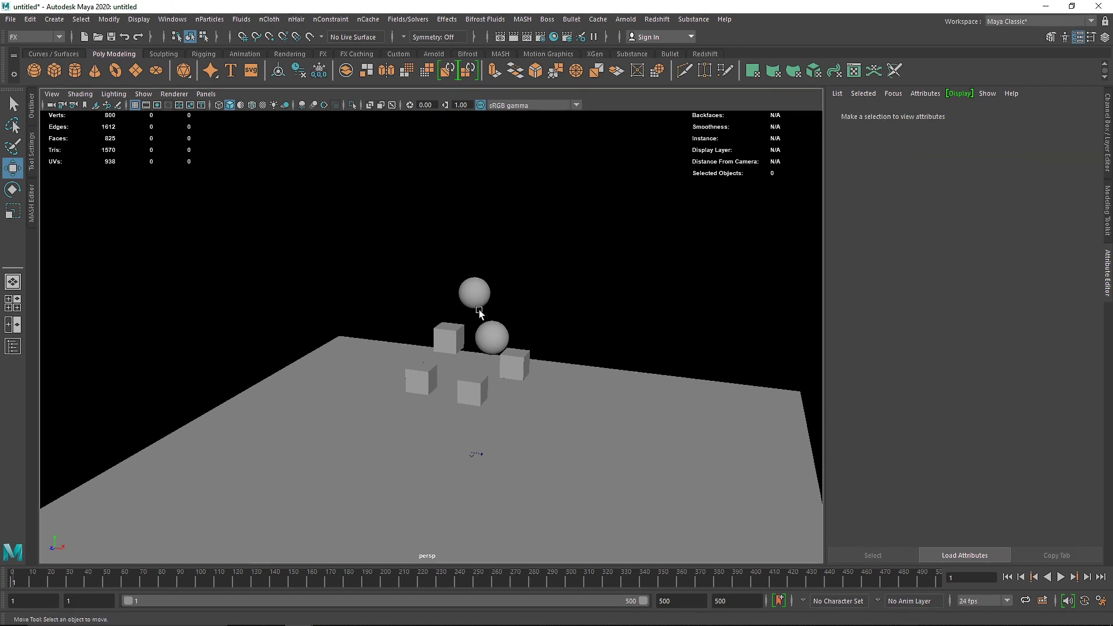
- Add an air field to all the cubes and spheres and raise it to about 8.61 in Y
left_click_drag(490, 394, 495, 356, "alt")
left_click_drag(394, 261, 558, 481)
left_click(558, 427, "ctrl")
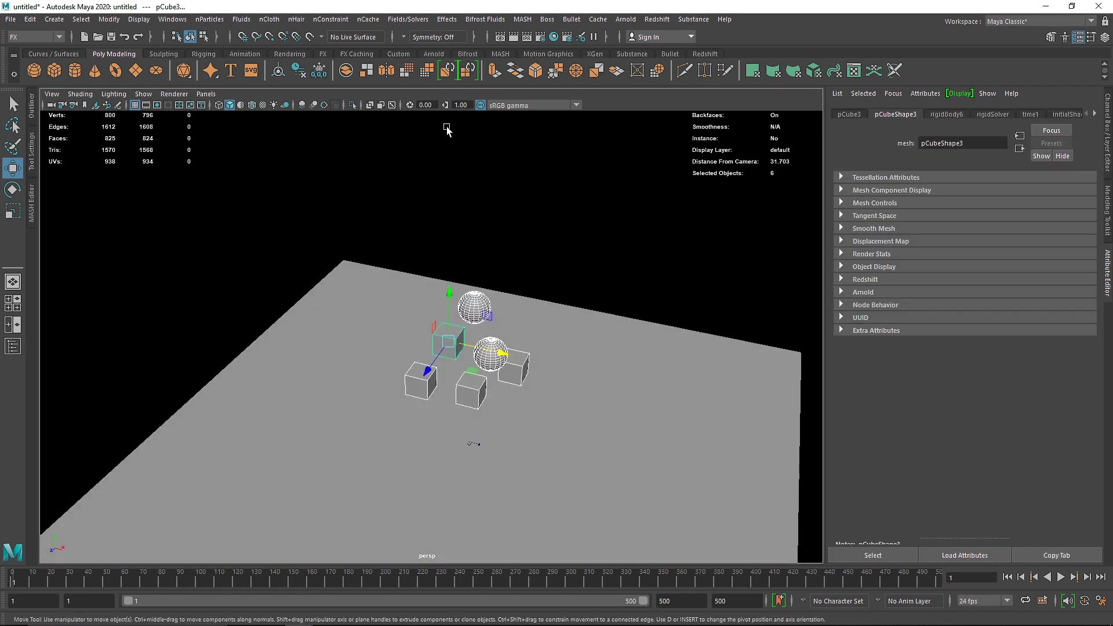
left_click(405, 19)
left_click(420, 47)
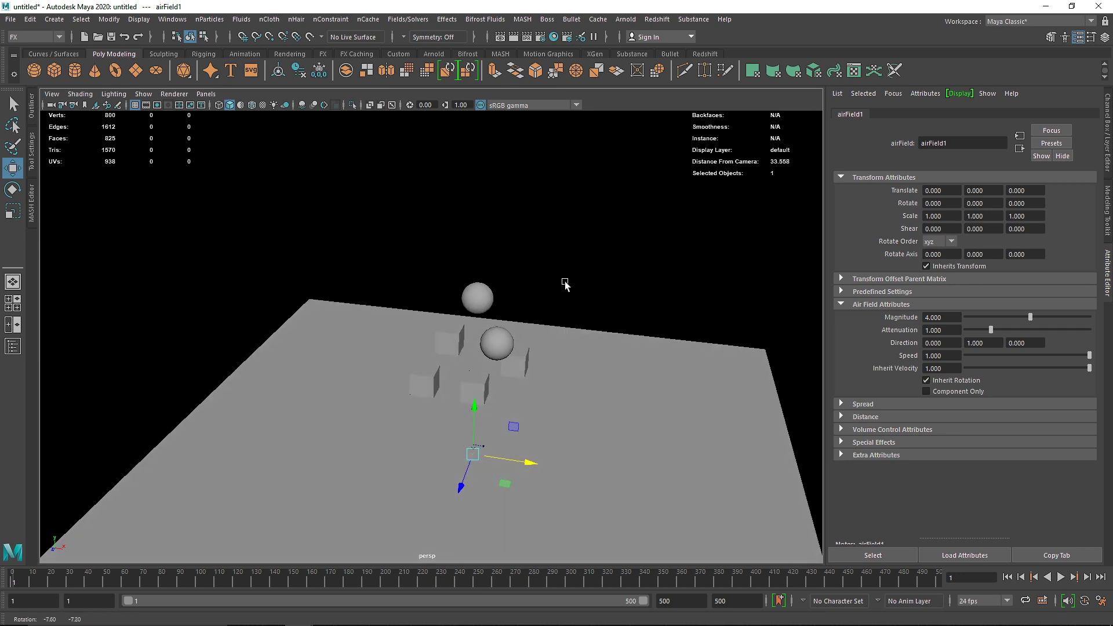
left_click_drag(475, 425, 480, 243)
- Apply the predefined Fan settings to the air field and play the simulation
left_click(873, 293)
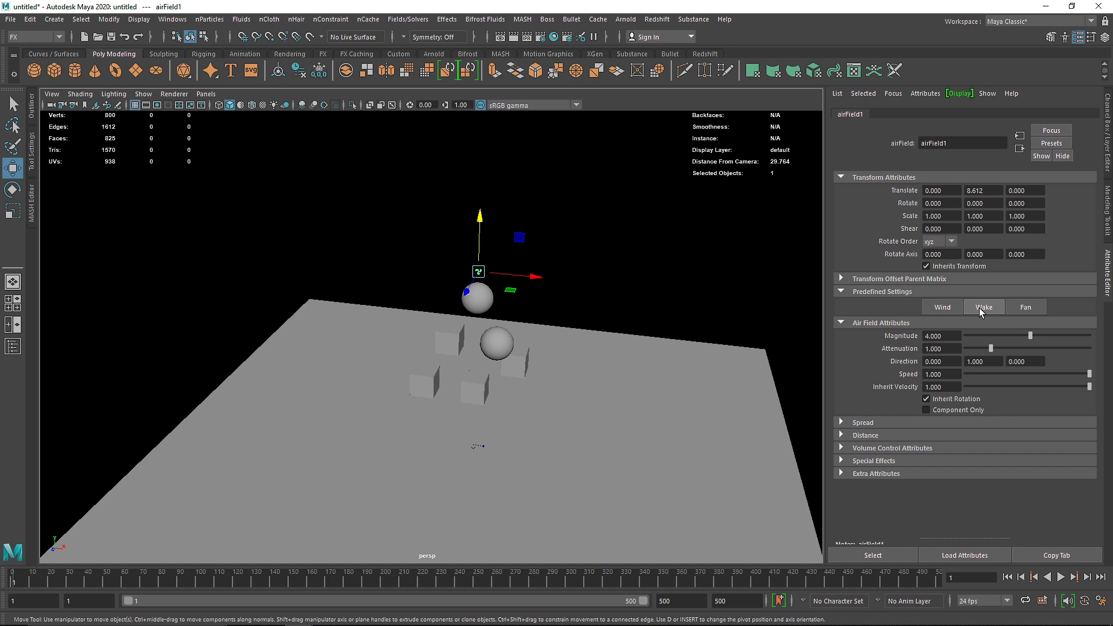
left_click(1024, 308)
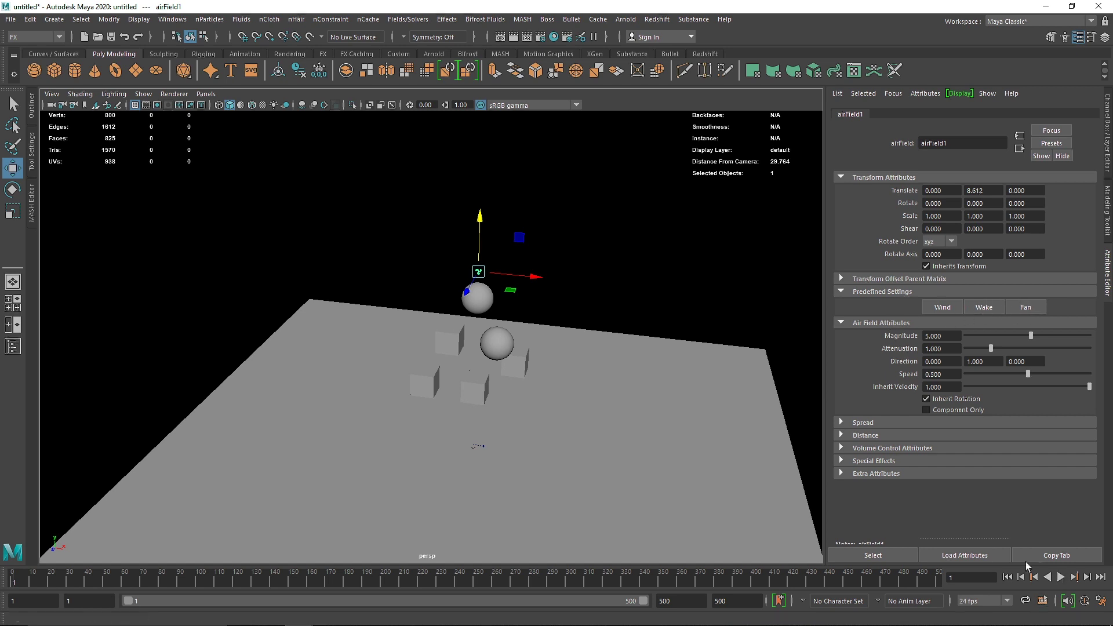
left_click(1061, 577)
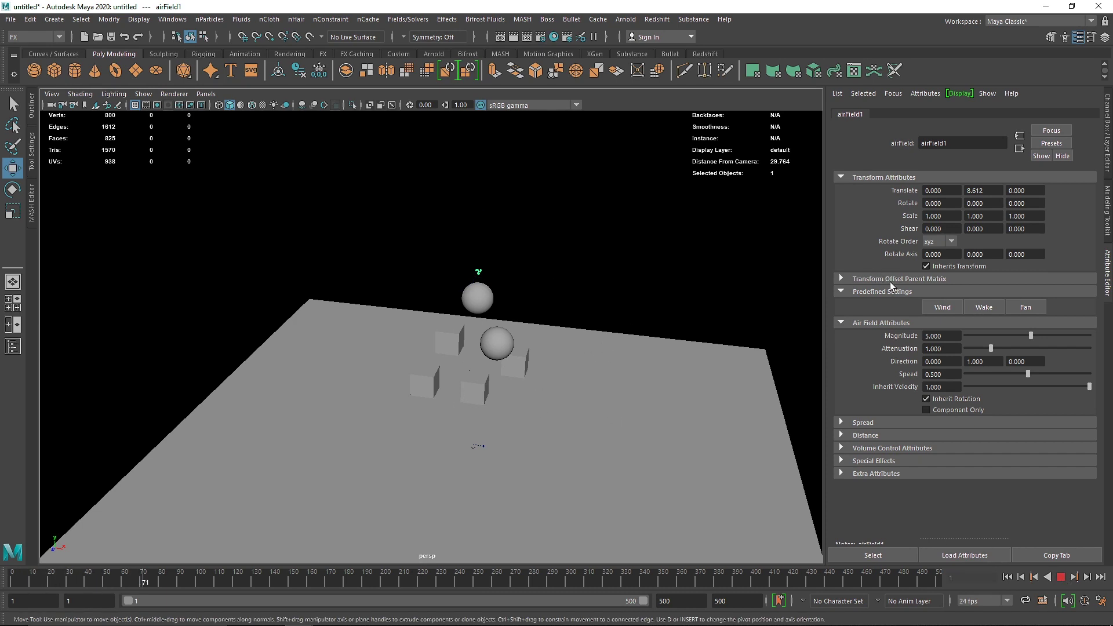
- Stop the playback and move the air field to about 8.44 in Z
left_click(1061, 577)
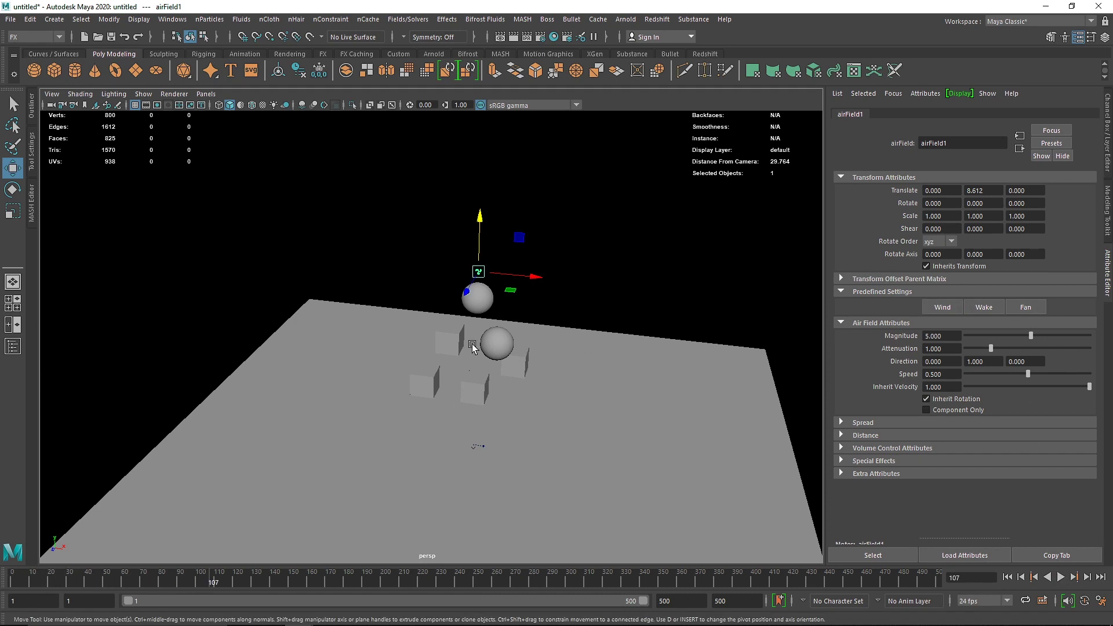
left_click_drag(467, 292, 422, 372)
left_click_drag(487, 408, 433, 411, "alt")
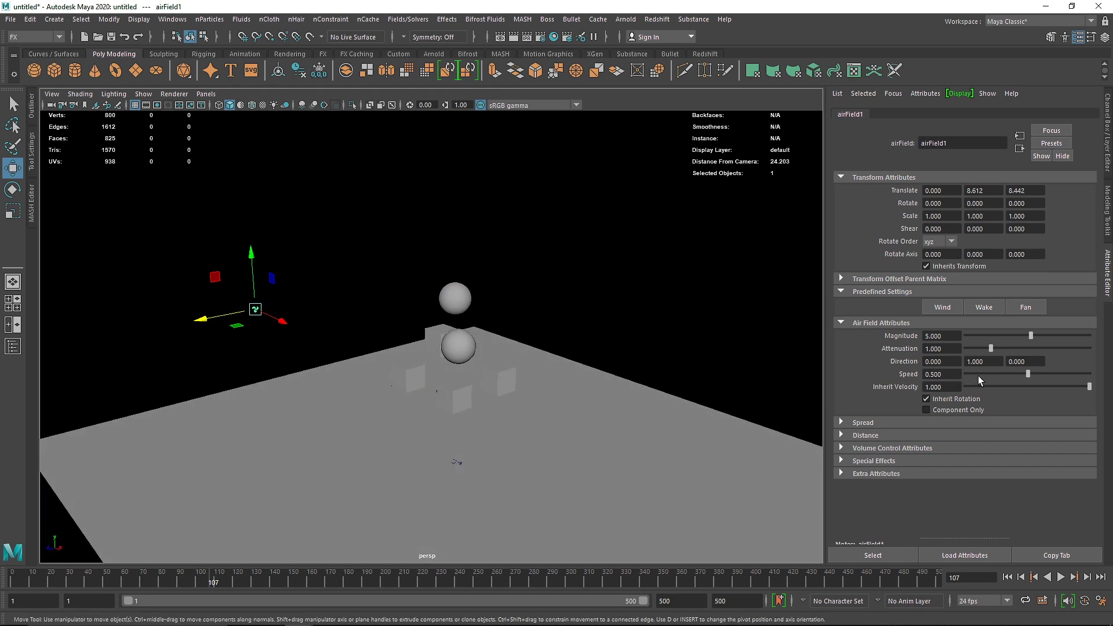
- Set the air field's magnitude to 20, play the simulation and stop it
left_click(955, 336)
type("10")
type("20")
key("Return")
left_click(1061, 577)
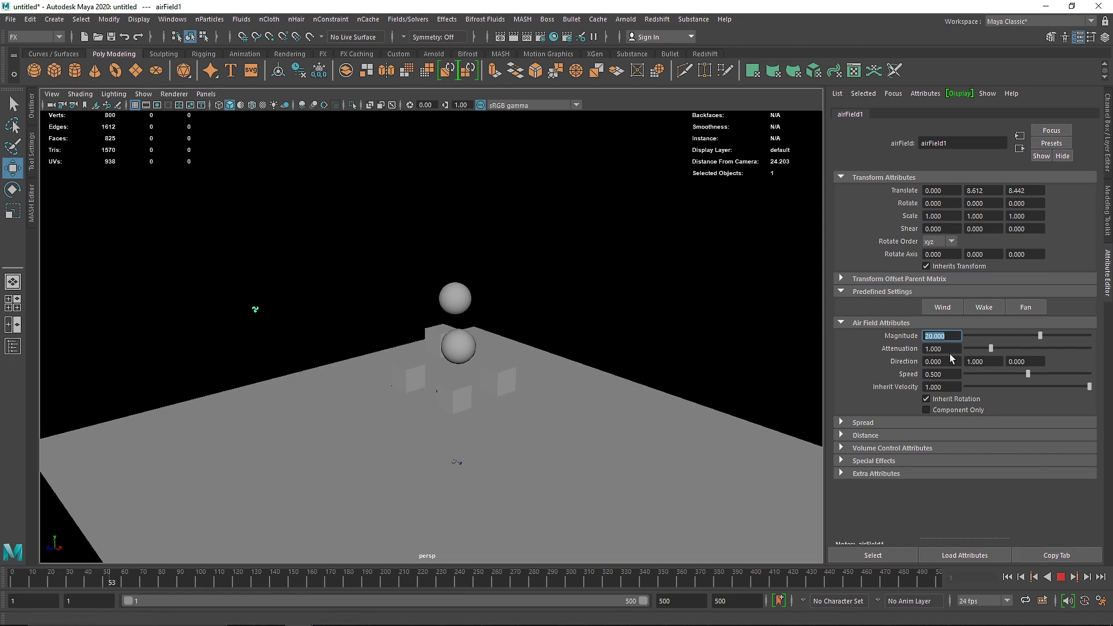
left_click(1060, 577)
- Set the air field's direction to 0, 0, 1
scroll(503, 392, "up", 2)
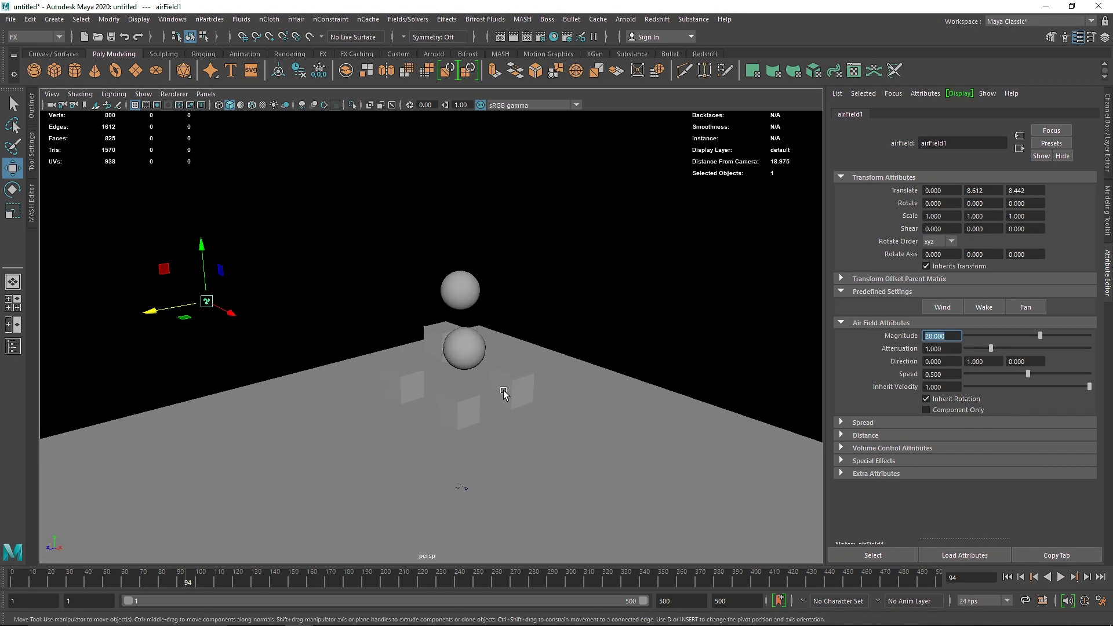
left_click_drag(219, 318, 348, 324, "alt")
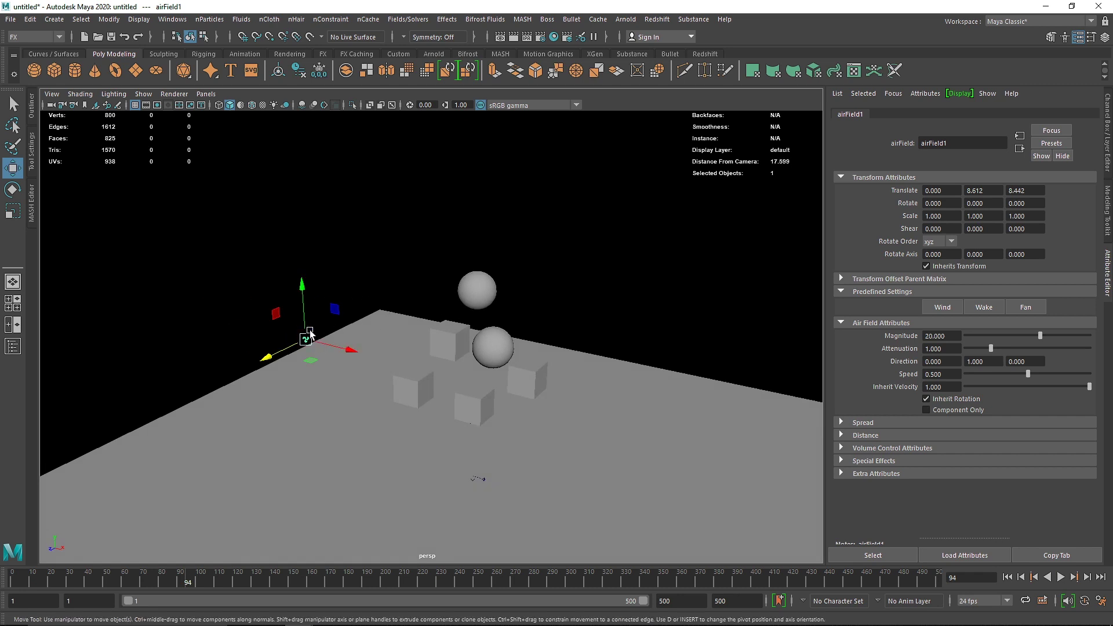
left_click_drag(987, 361, 928, 369)
key("shift+Tab")
double_click(1034, 362)
type("1")
key("shift+Tab")
type("0")
key("Return")
- Replay the air field simulation from the first frame and stop it
left_click(1006, 577)
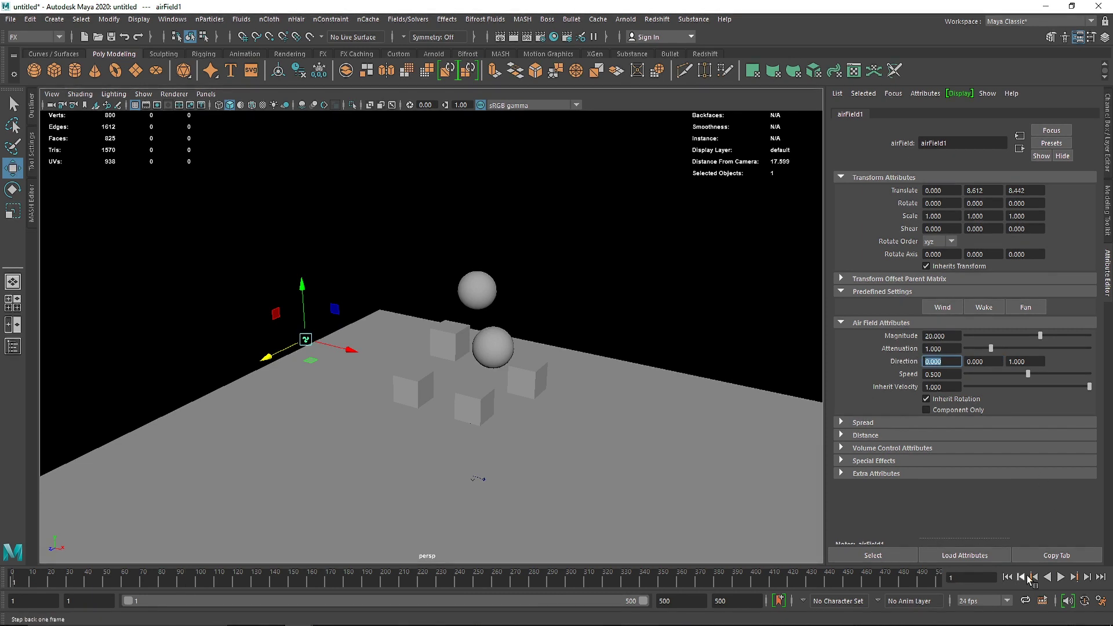
left_click(1061, 576)
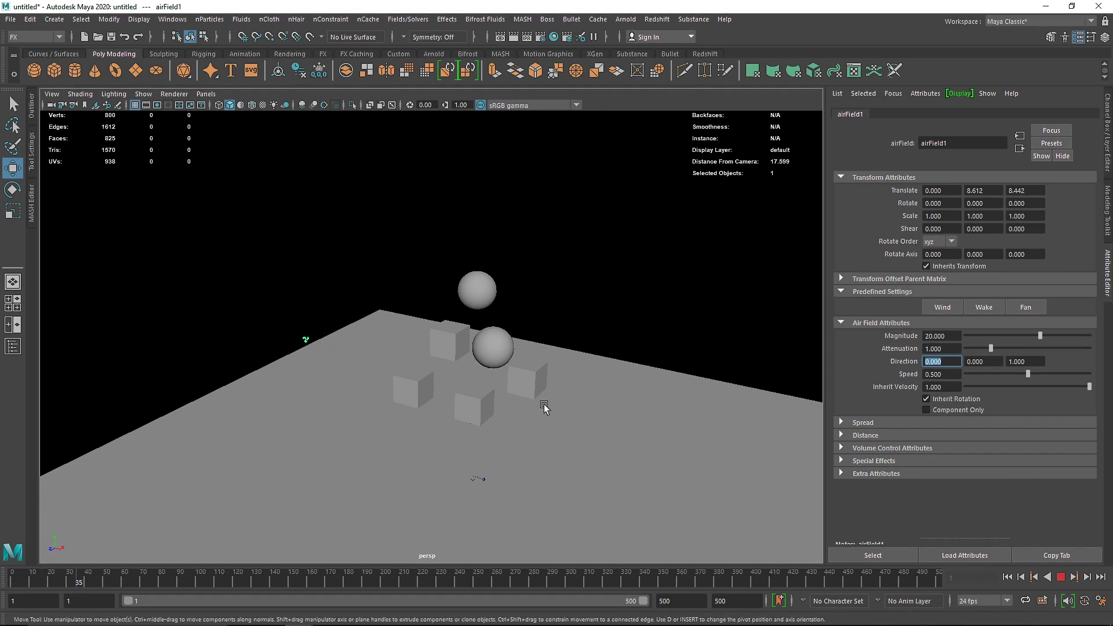
left_click_drag(539, 362, 572, 387, "alt")
scroll(527, 329, "down", 3)
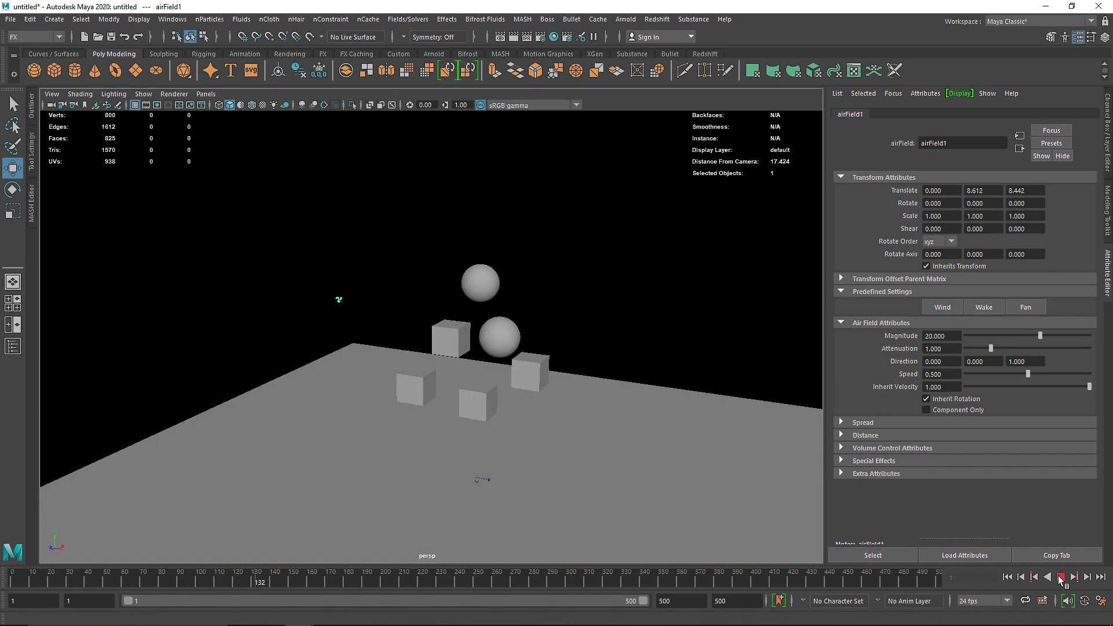
left_click(1059, 578)
- Create a small polygon plane and move it to about 5.07 in X and 8.19 in Y, beside the spheres
scroll(322, 248, "down", 3)
left_click(135, 71)
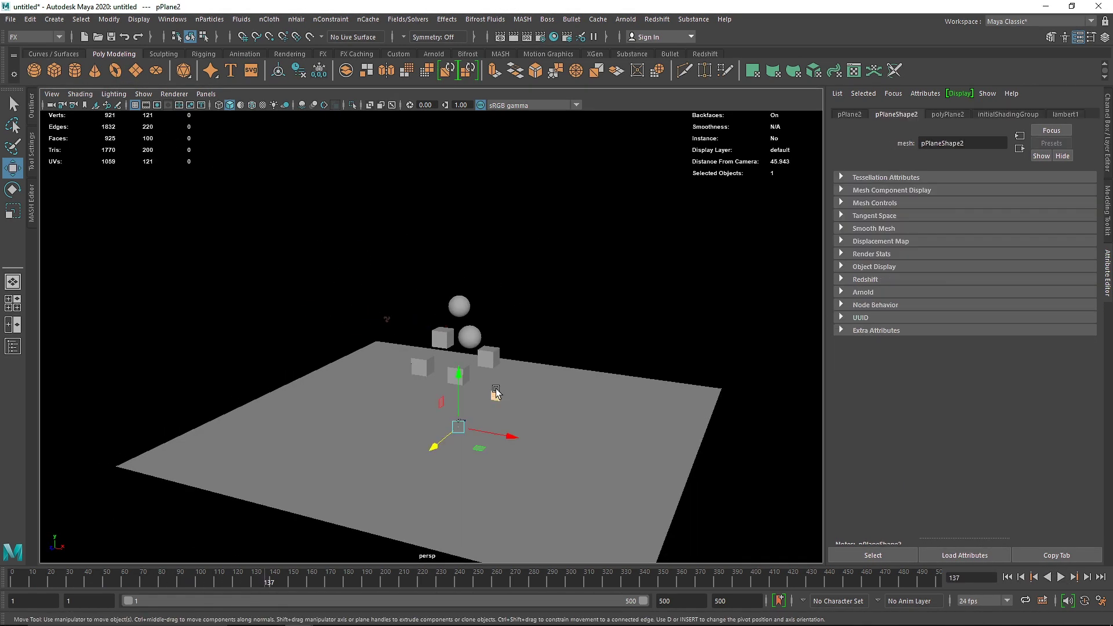
left_click_drag(460, 382, 460, 247)
left_click_drag(508, 302, 593, 313)
- Stand the small plane upright by setting its X rotation to 90
key("e")
key("r")
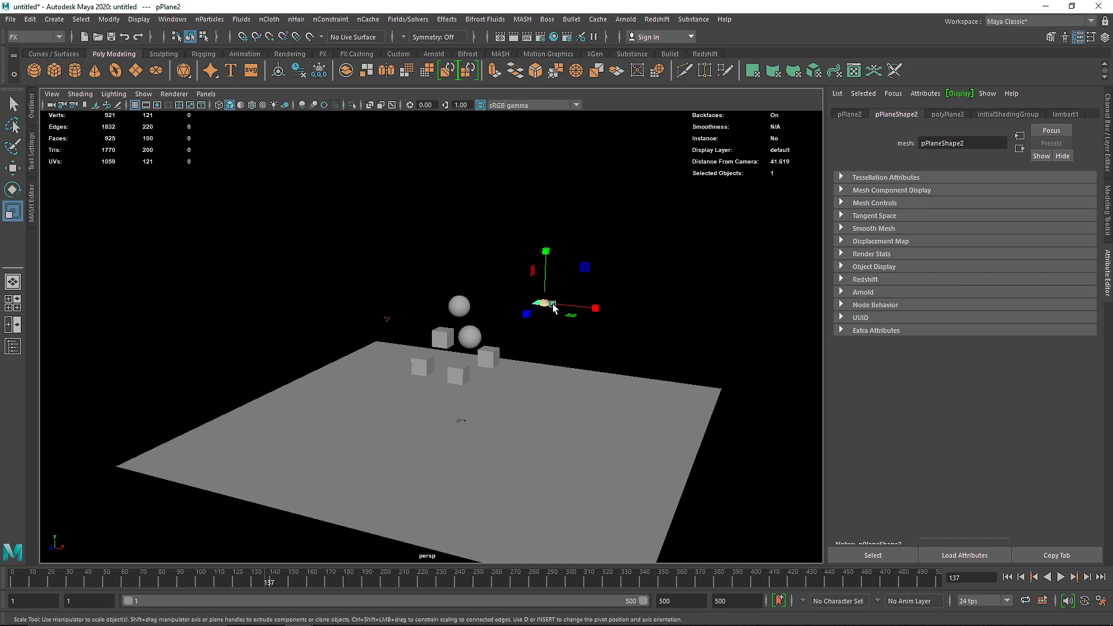
key("e")
left_click_drag(531, 285, 520, 343)
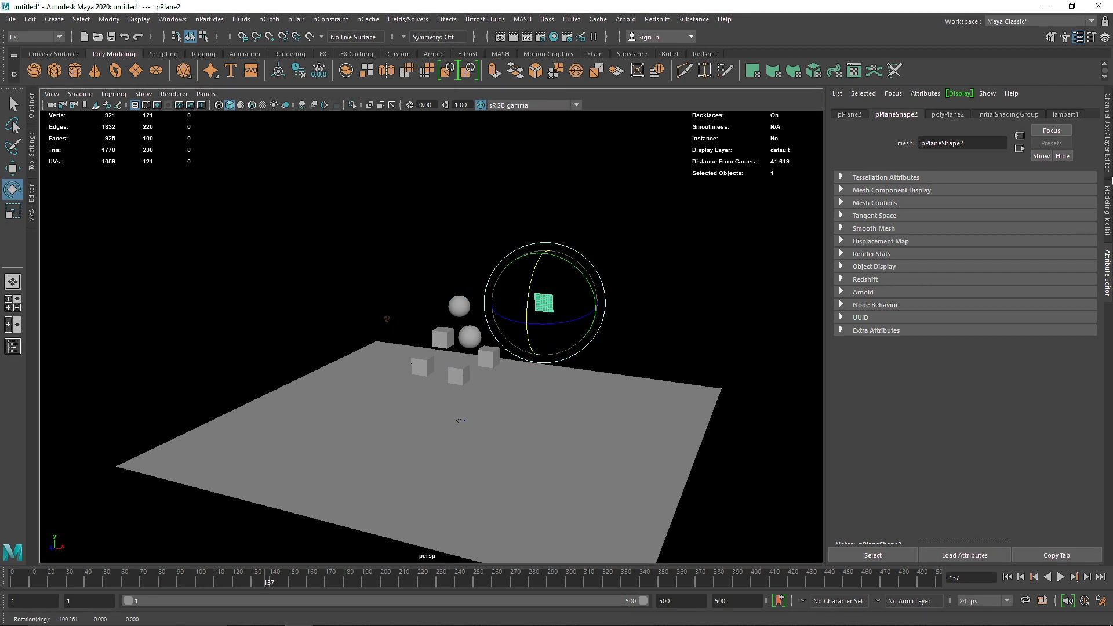
left_click(1106, 148)
double_click(1086, 155)
key("Return")
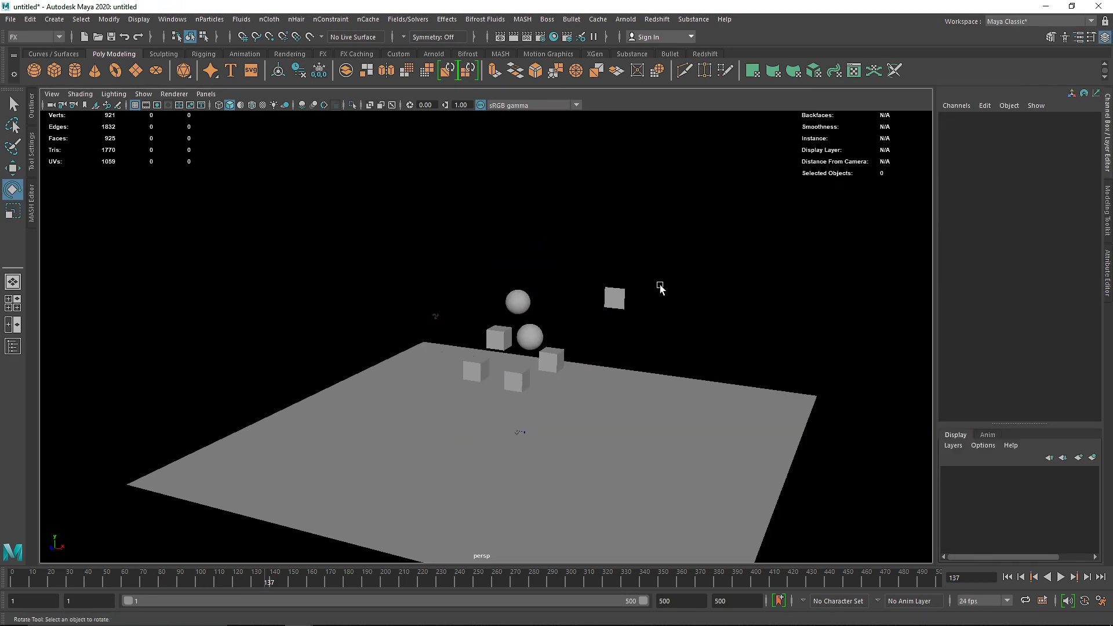
- Stretch the upright plane to a scale of about 3.38 in X
key("f")
scroll(616, 293, "down", 3)
key("r")
left_click_drag(541, 339, 906, 315)
- Set the upright plane's width and height subdivisions to 2 each
left_click(962, 247)
left_click(1066, 274)
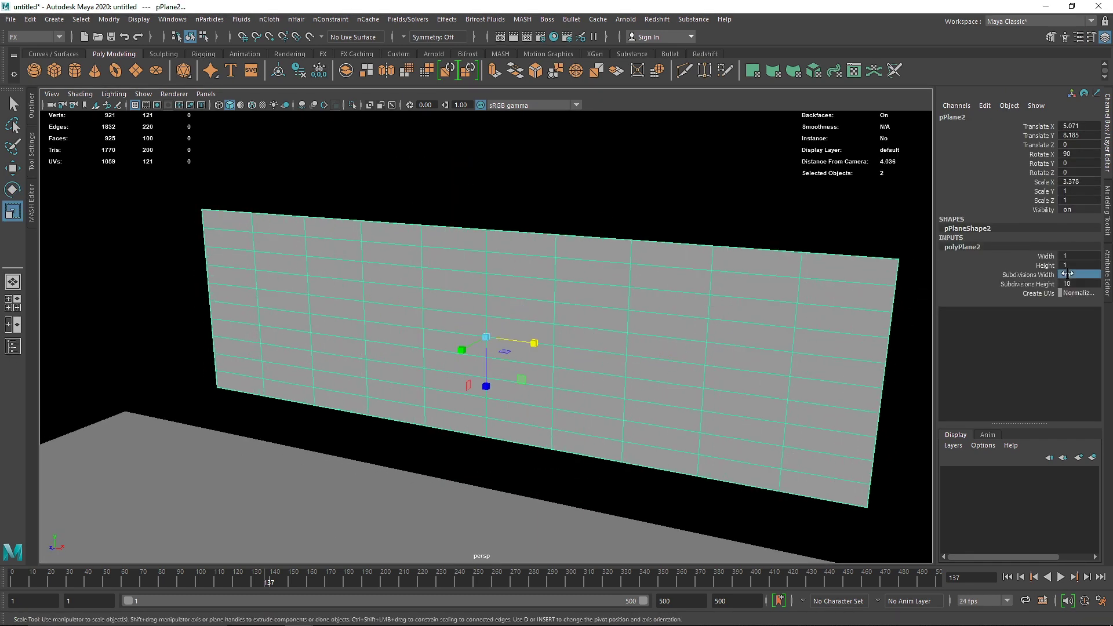
type("1")
left_click(1072, 285)
type("1")
left_click(1044, 275)
left_click(1071, 274)
type("2")
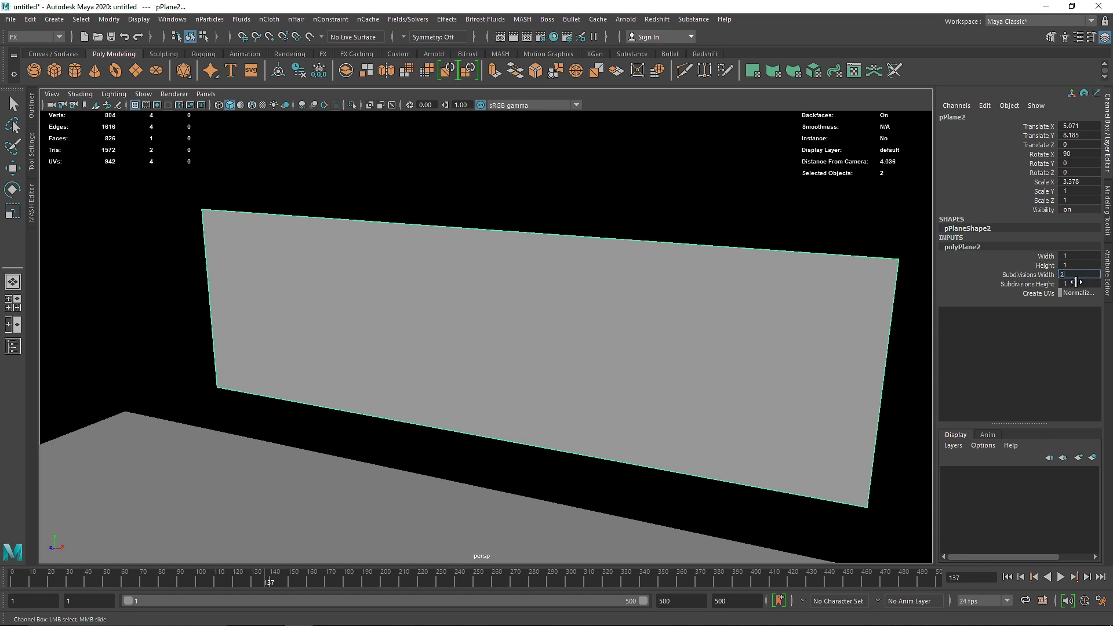
left_click(1072, 283)
type("2")
- Pinch the plane's middle vertices together and spread its two end midpoints outward to form pointed propeller blades
right_click_drag(626, 257, 626, 225)
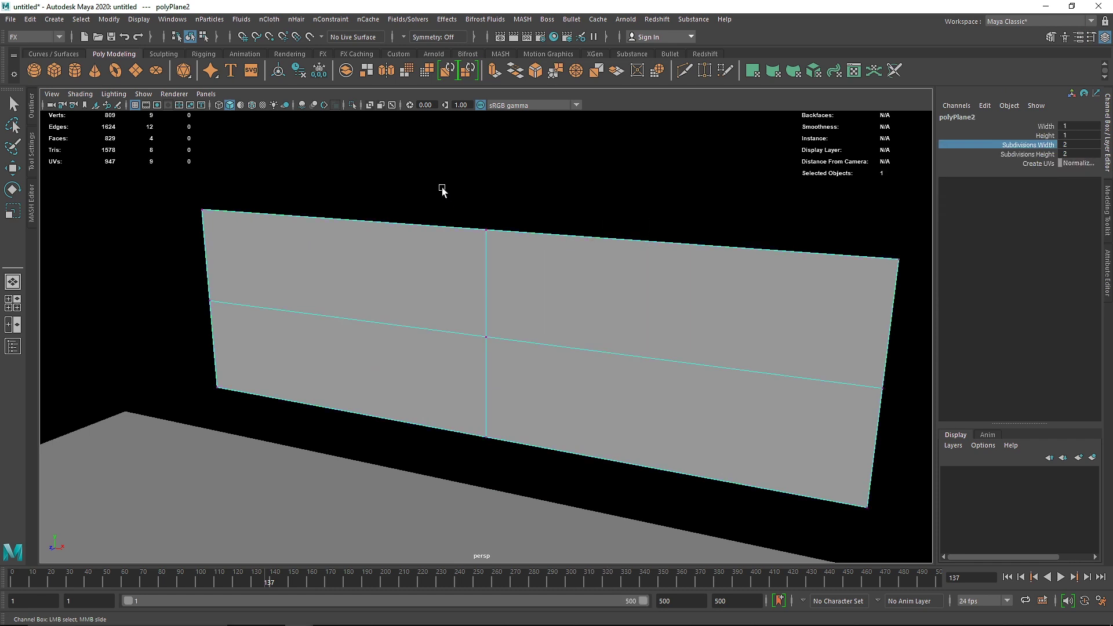
left_click_drag(443, 186, 546, 471)
left_click_drag(486, 391, 487, 349)
left_click_drag(176, 290, 266, 318)
left_click_drag(804, 356, 931, 419, "shift")
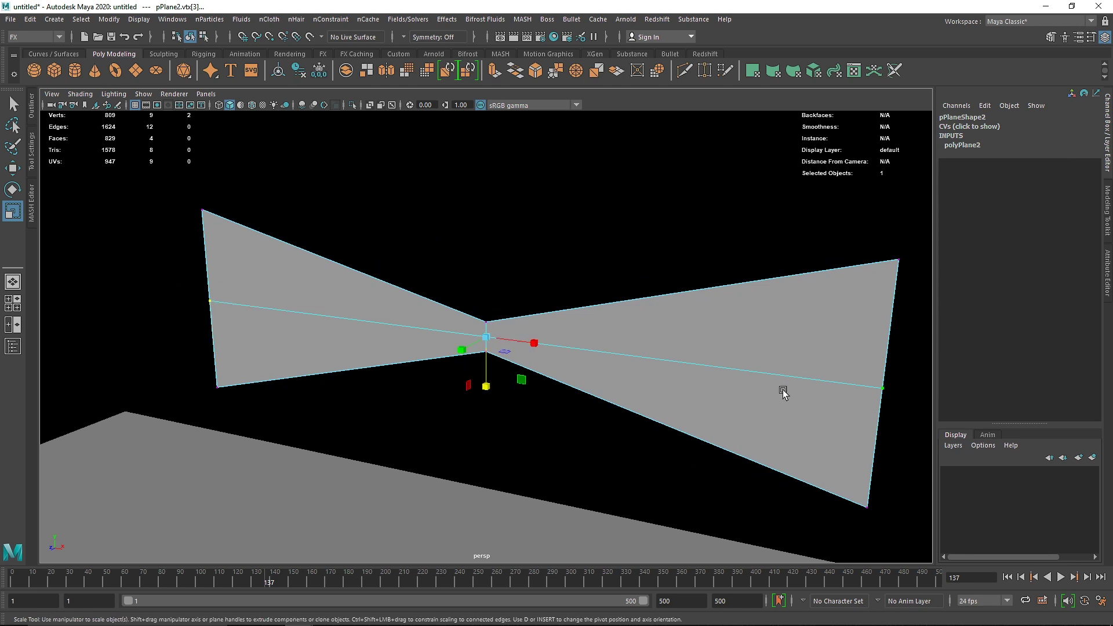
left_click_drag(538, 345, 571, 348)
scroll(572, 347, "down", 2)
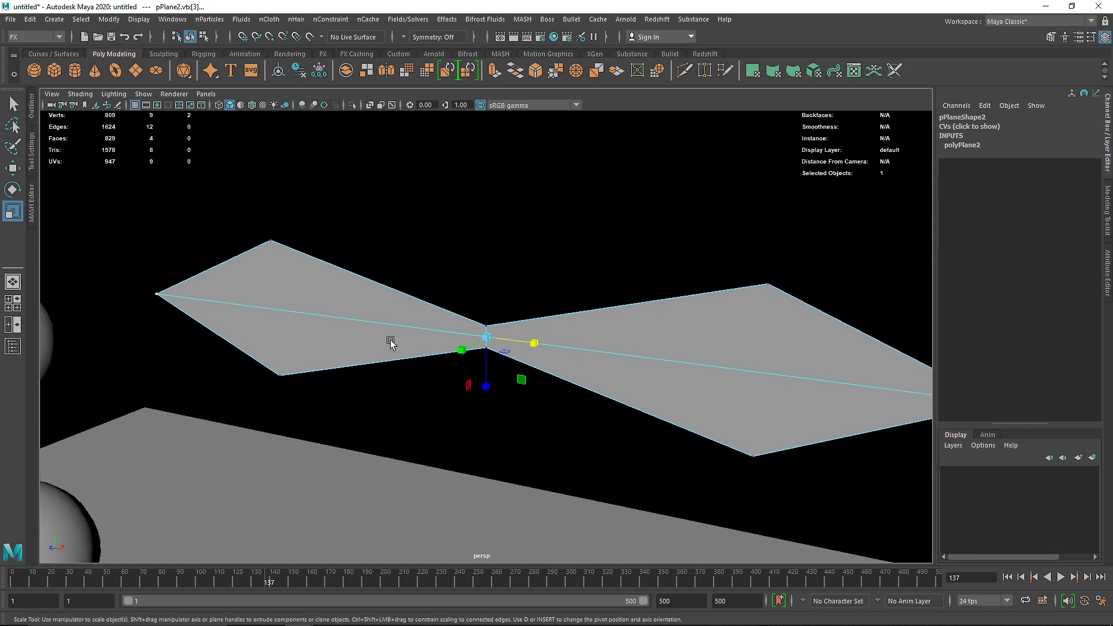
- Pull the lower corner vertex of the blade farther from the spheres forward along Z to twist the blade
right_click_drag(268, 256, 135, 269)
left_click_drag(232, 222, 275, 237)
key("w")
left_click_drag(585, 395, 540, 391, "alt")
left_click_drag(640, 453, 775, 521)
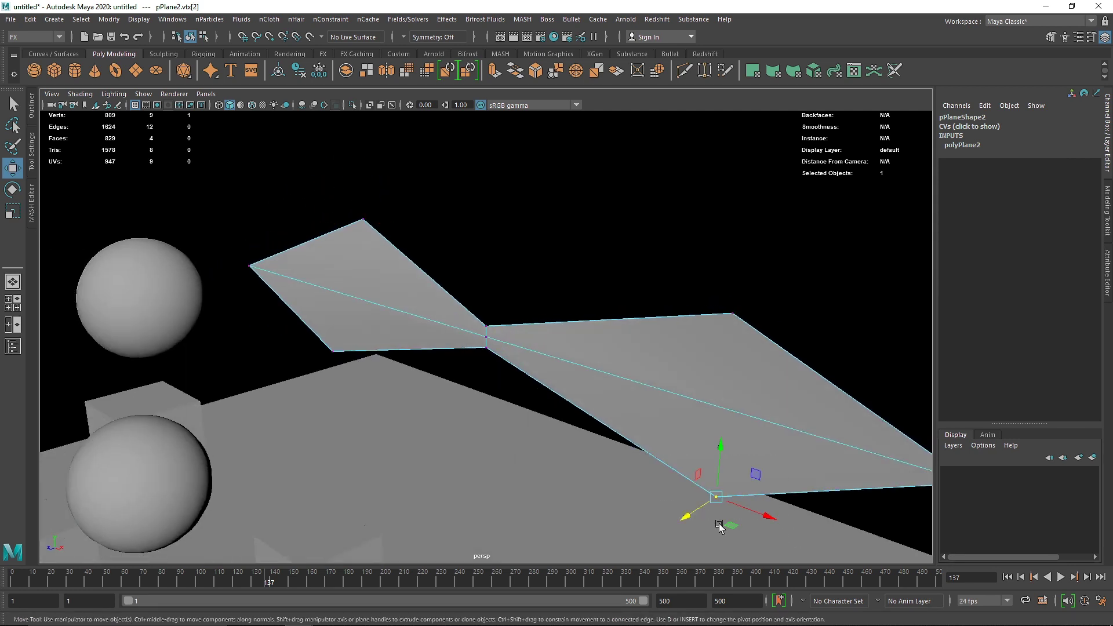
left_click_drag(677, 514, 621, 533)
- Apply Soften/Harden Edges to all edges of the propeller plane
right_click_drag(564, 256, 724, 178)
right_click_drag(330, 284, 465, 325, "shift")
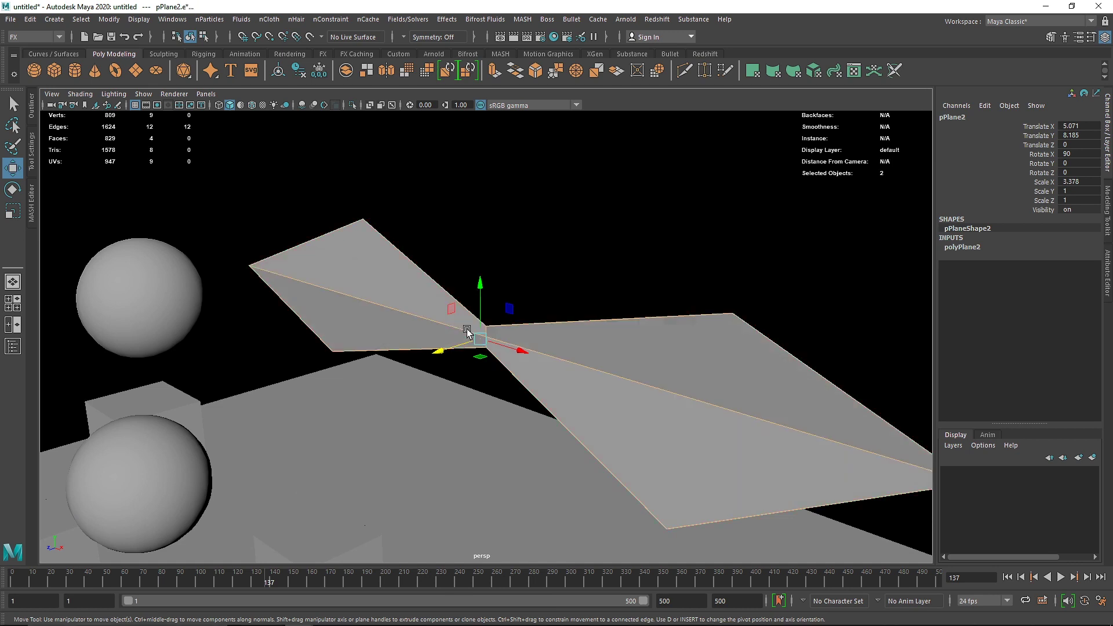
scroll(481, 369, "down", 3)
scroll(418, 414, "down", 5)
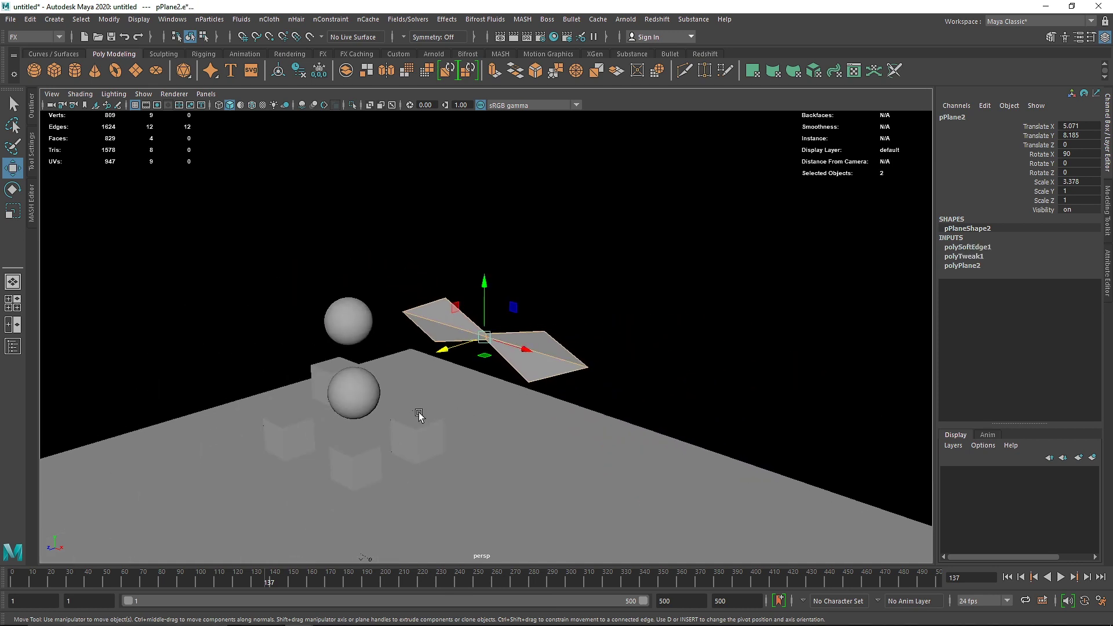
- Remove the existing air field and make the propeller plane an active rigid body
left_click(240, 362)
left_click(381, 335)
left_click(507, 337)
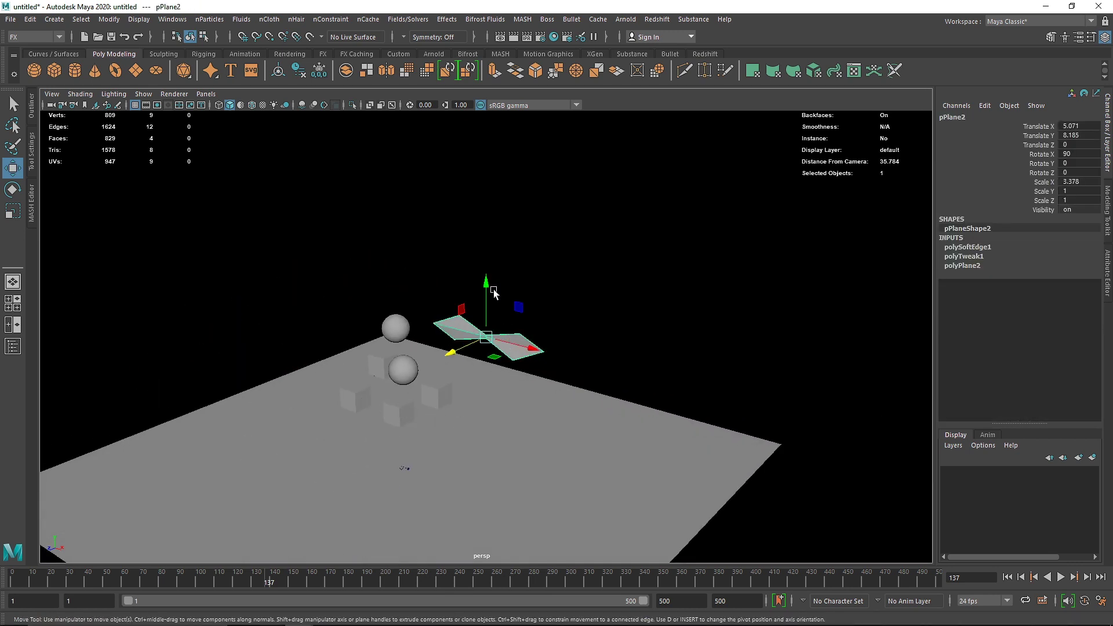
left_click(408, 19)
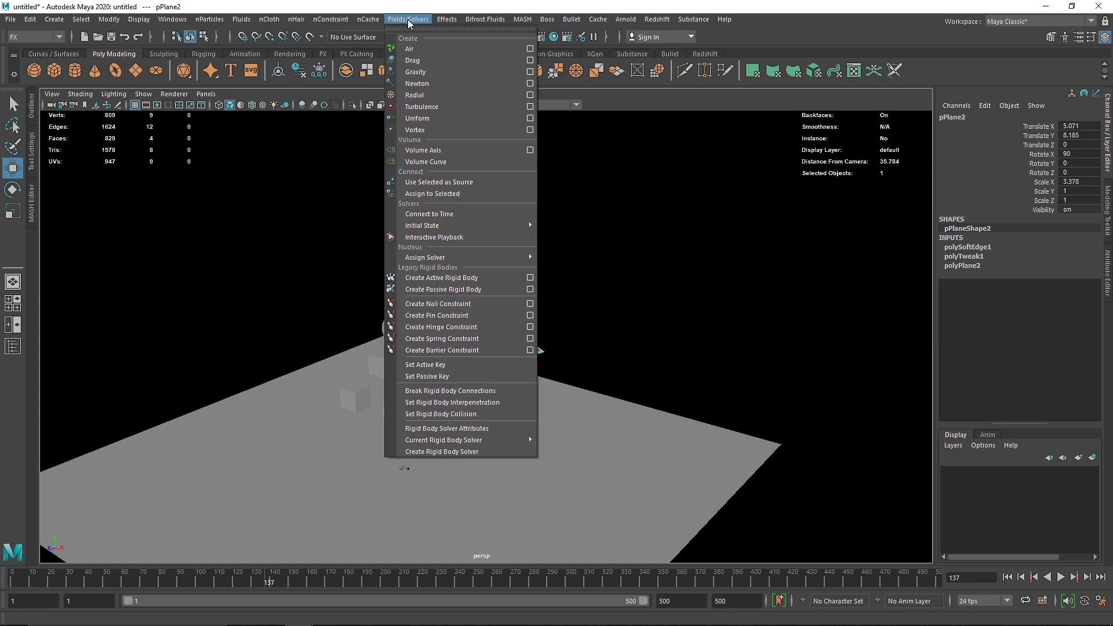
left_click(452, 280)
key("f")
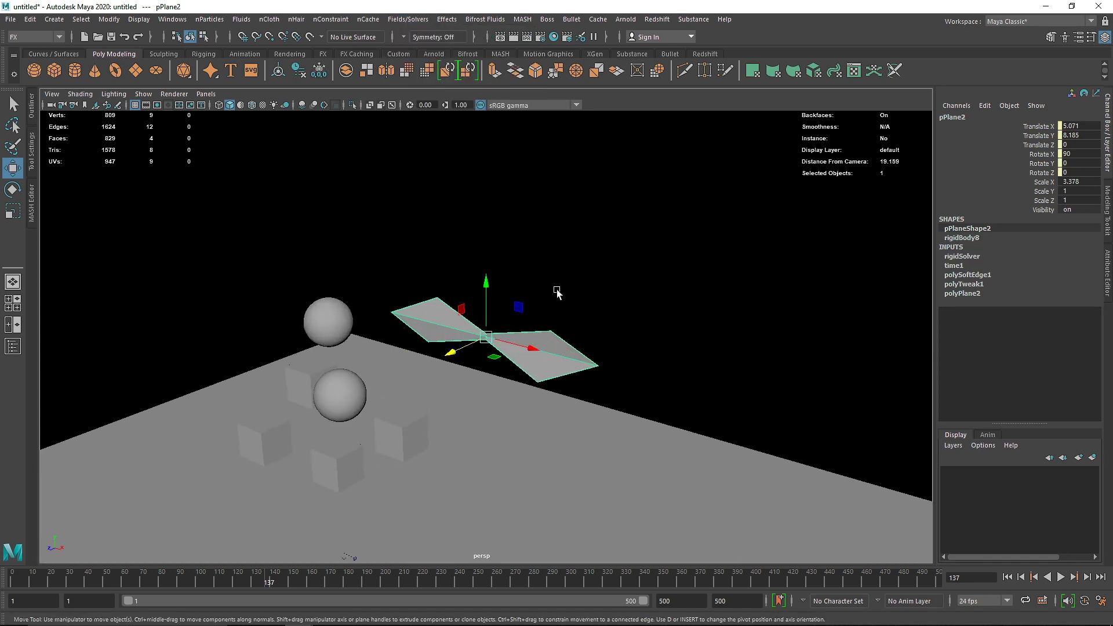
- Add an air field to the propeller and move it to about 2.63, 7.12, 0.26
left_click(408, 19)
left_click(414, 47)
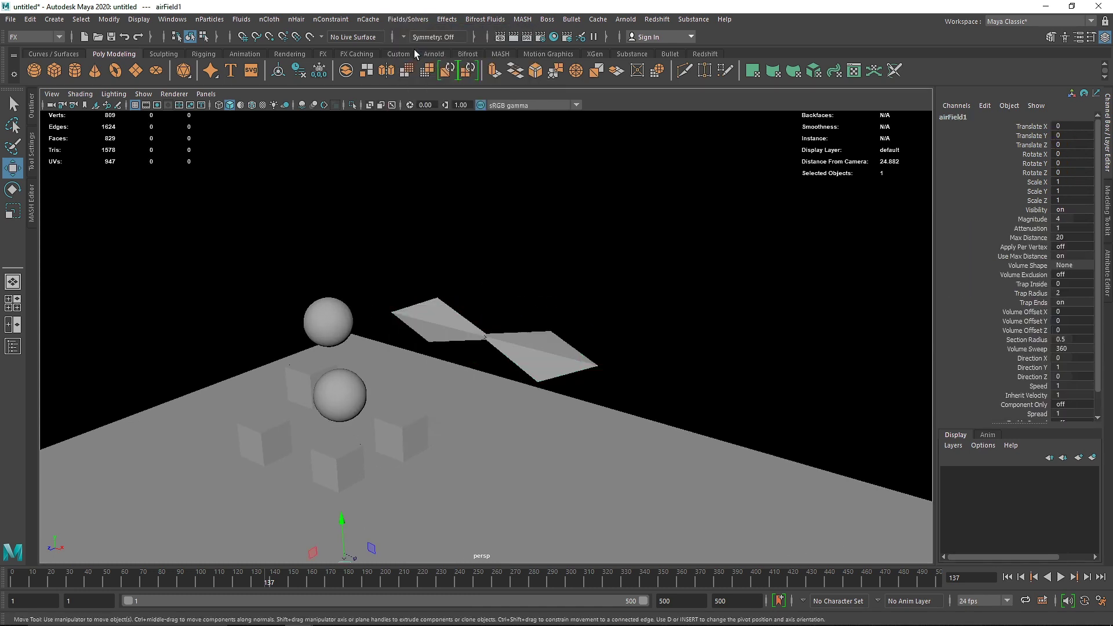
left_click_drag(343, 522, 391, 345)
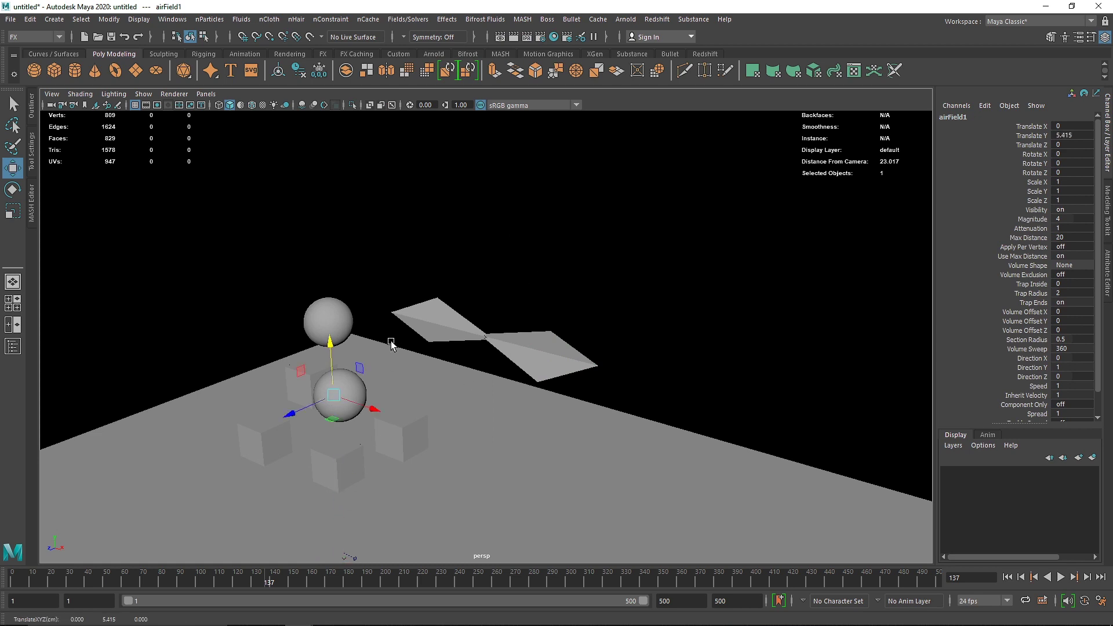
left_click_drag(318, 418, 371, 463)
left_click_drag(400, 391, 401, 325)
- Apply the predefined Wind settings with a magnitude of 10 to the air field, play the simulation and rewind it
key("ctrl+a")
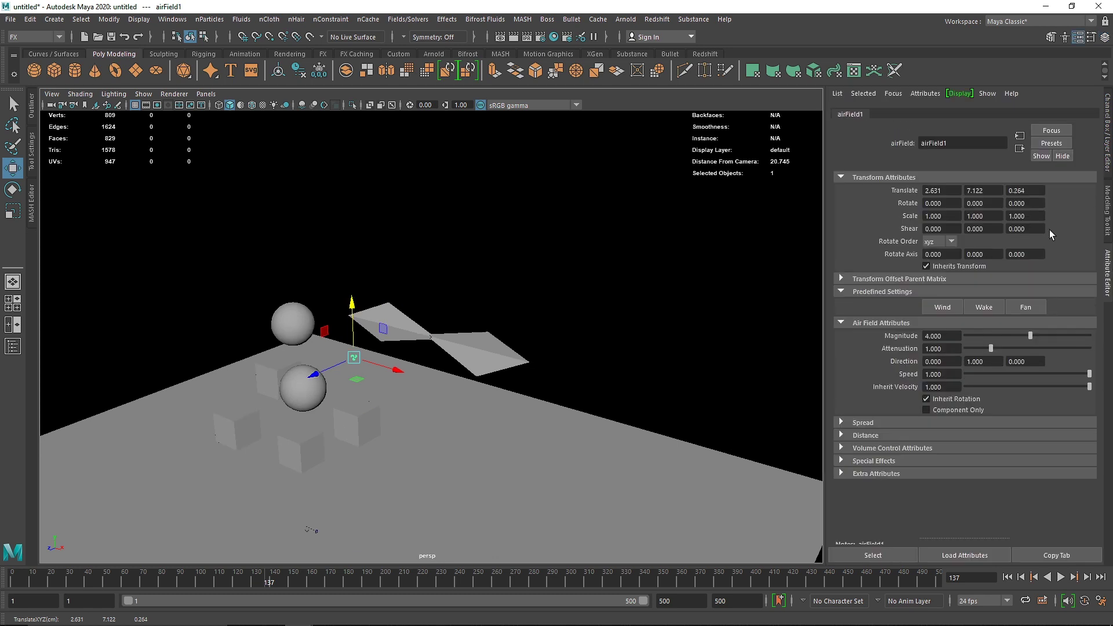
left_click(941, 308)
left_click(1060, 577)
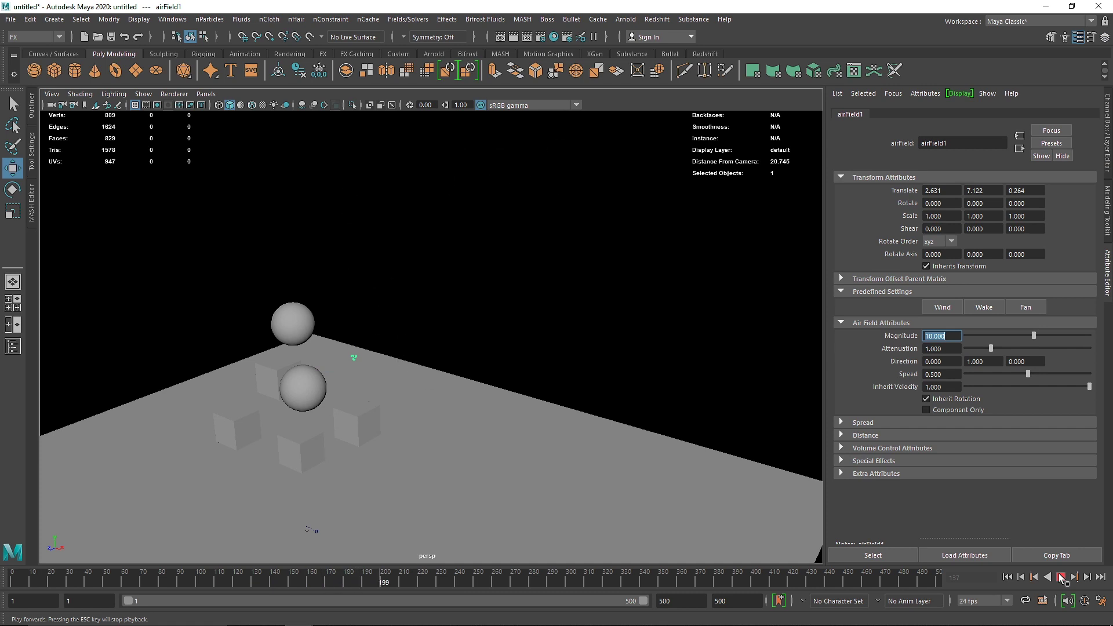
left_click(1060, 577)
left_click(1008, 577)
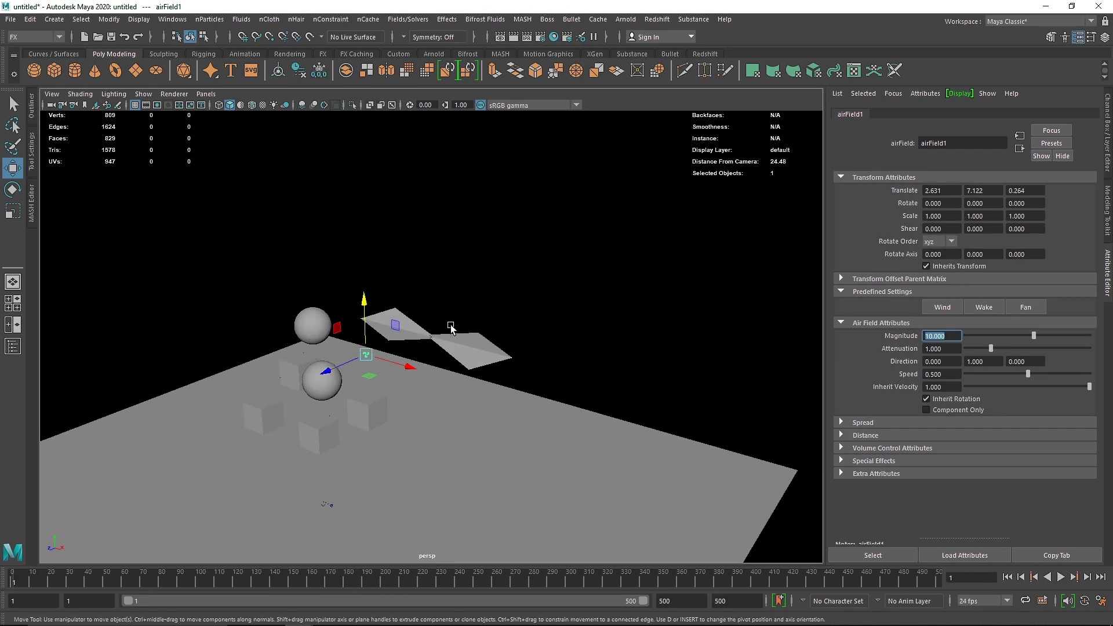
left_click(471, 353)
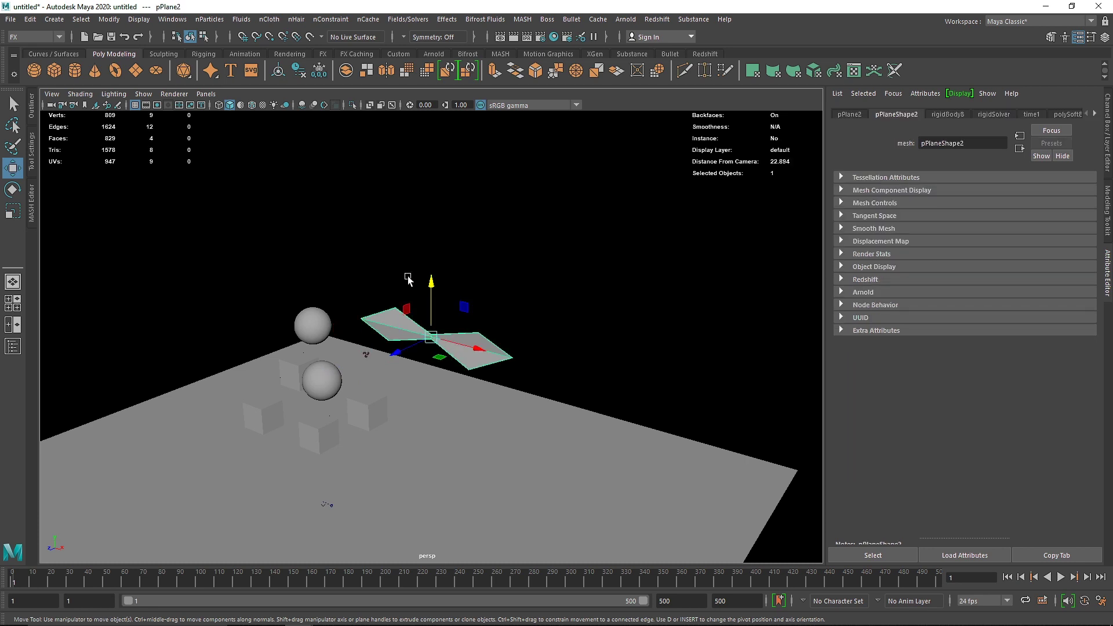
scroll(408, 281, "up", 3)
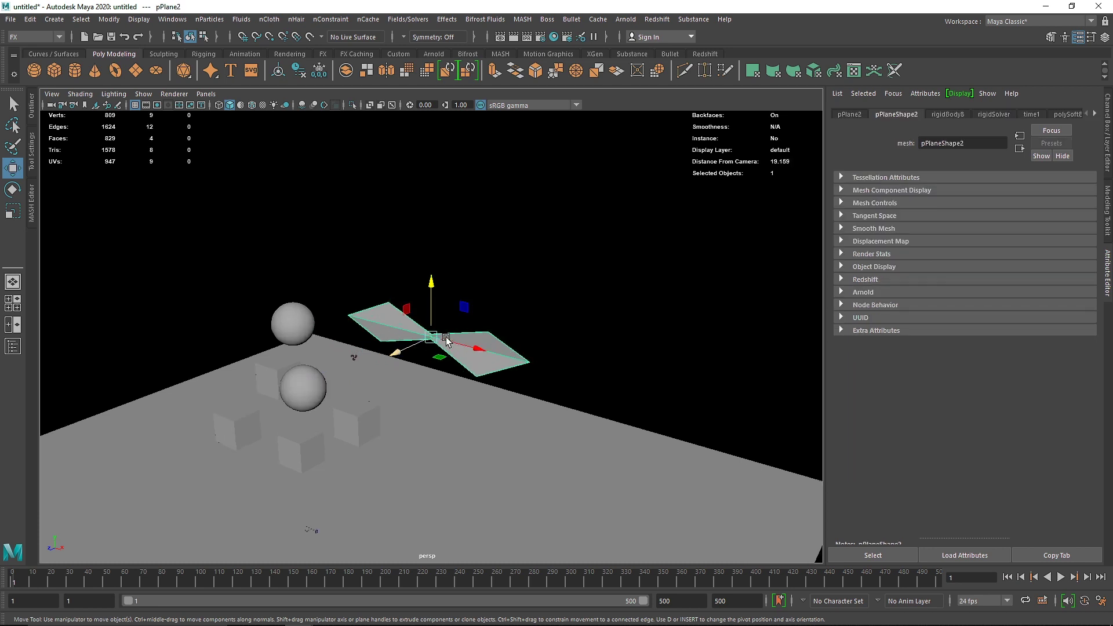
left_click(404, 19)
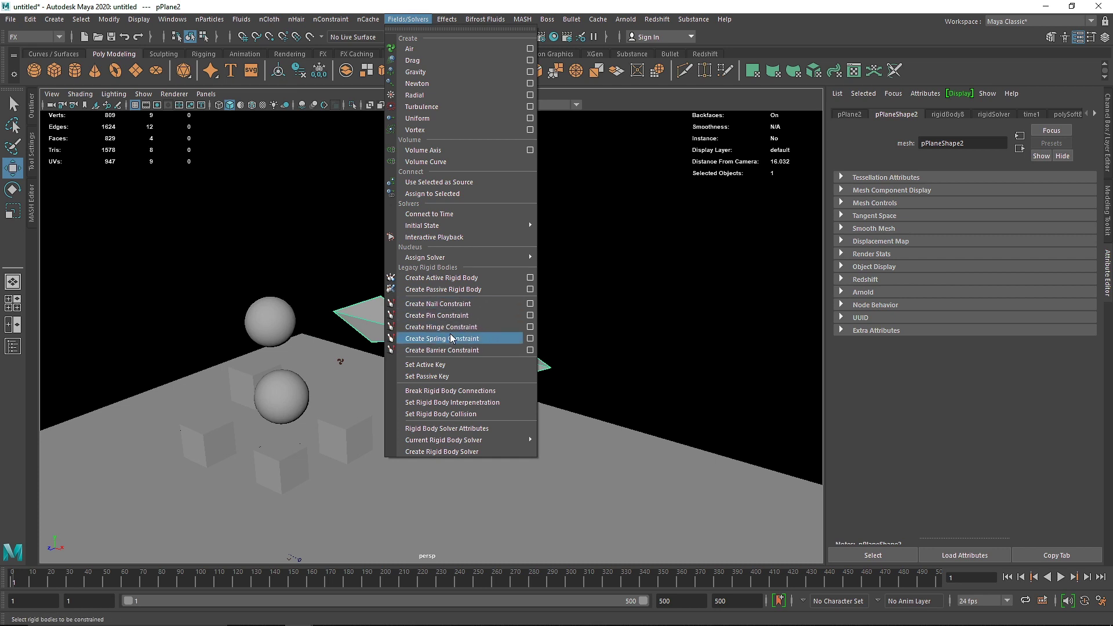
left_click(604, 347)
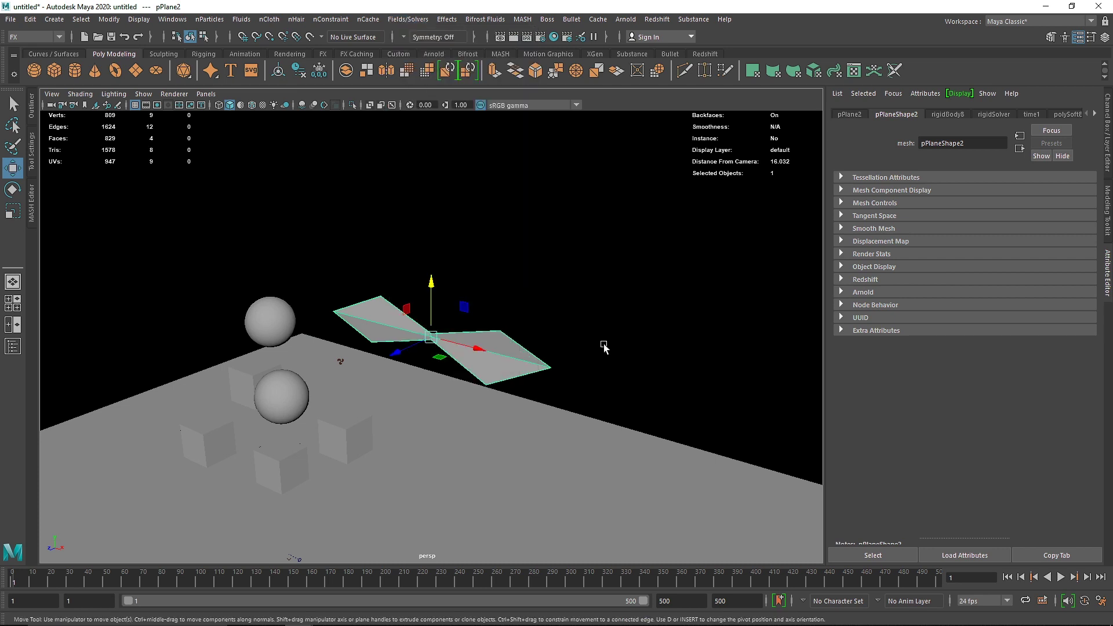
left_click(330, 19)
left_click(676, 348)
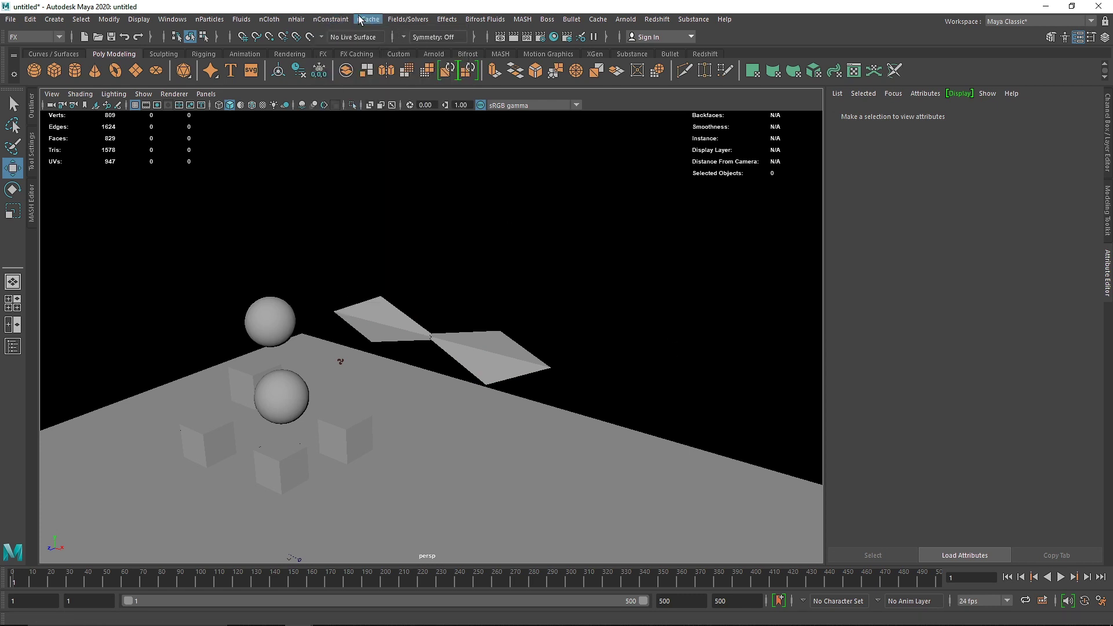
left_click(330, 19)
left_click(553, 364)
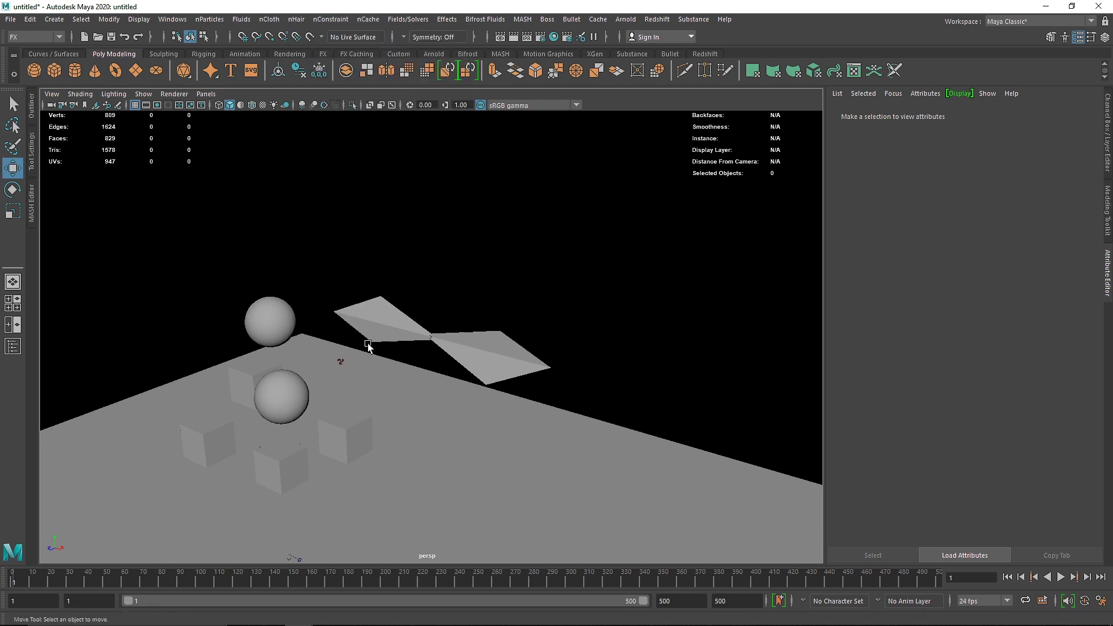
- Select the propeller plane and play the simulation from the first frame
right_click_drag(316, 343, 490, 368, "alt")
left_click_drag(490, 367, 546, 371, "alt")
left_click_drag(345, 323, 479, 392, "alt")
left_click(464, 335)
left_click(1060, 576)
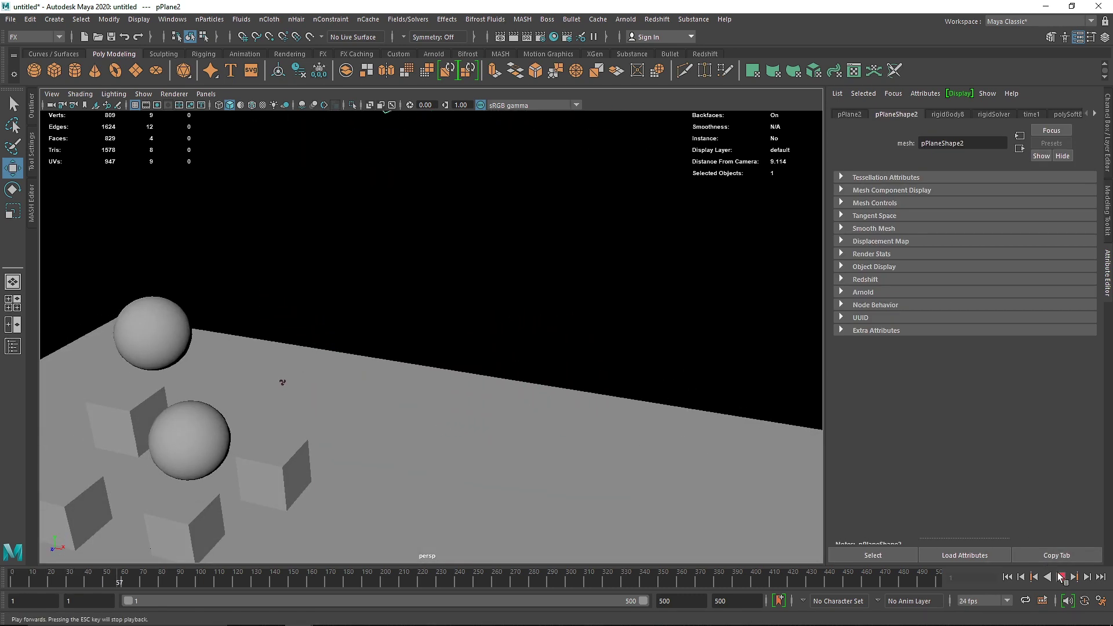
- Stop the simulation and delete the propeller plane
left_click(1060, 577)
right_click_drag(695, 388, 599, 388, "alt")
key("Delete")
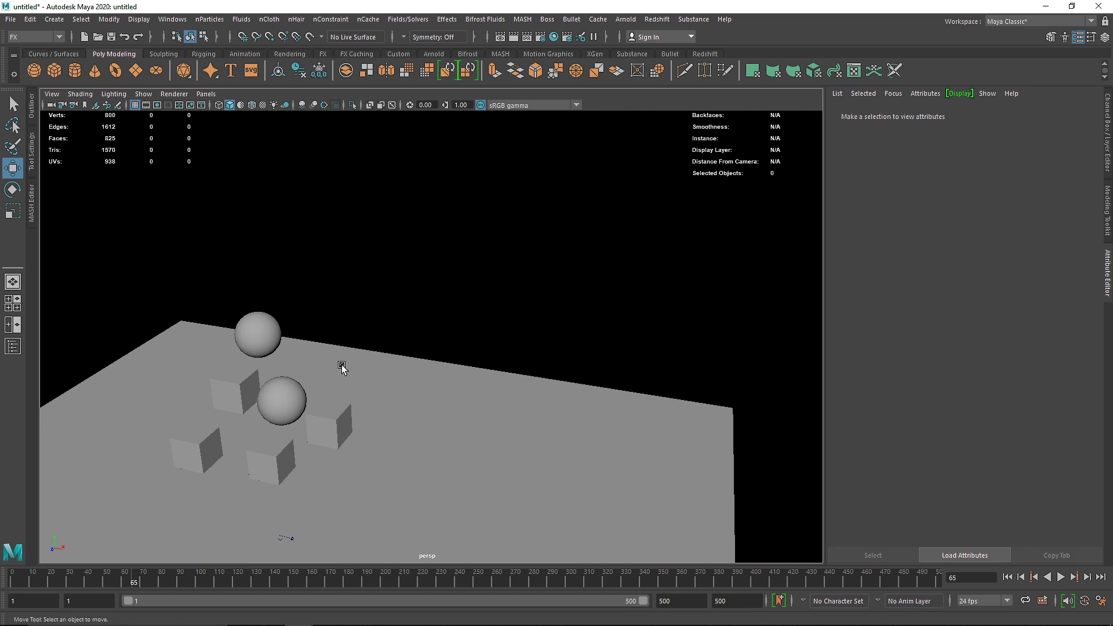
- Add a vortex field to the two spheres and four cubes
left_click_drag(115, 267, 223, 423)
key("f")
left_click_drag(371, 495, 433, 385, "alt")
left_click(500, 256)
left_click_drag(500, 261, 380, 354)
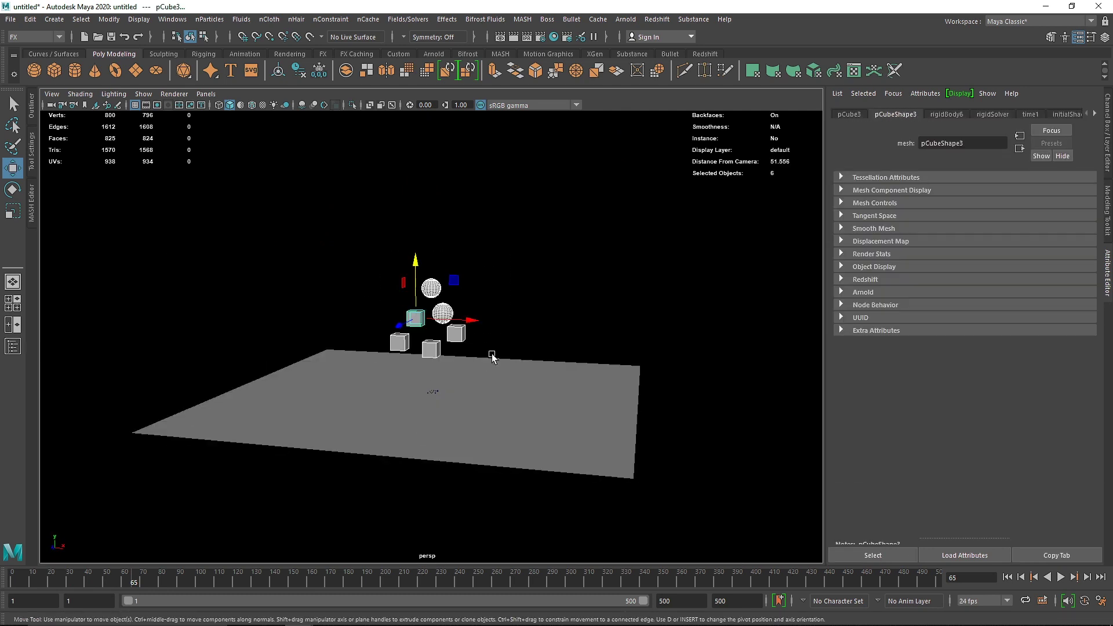
left_click(408, 20)
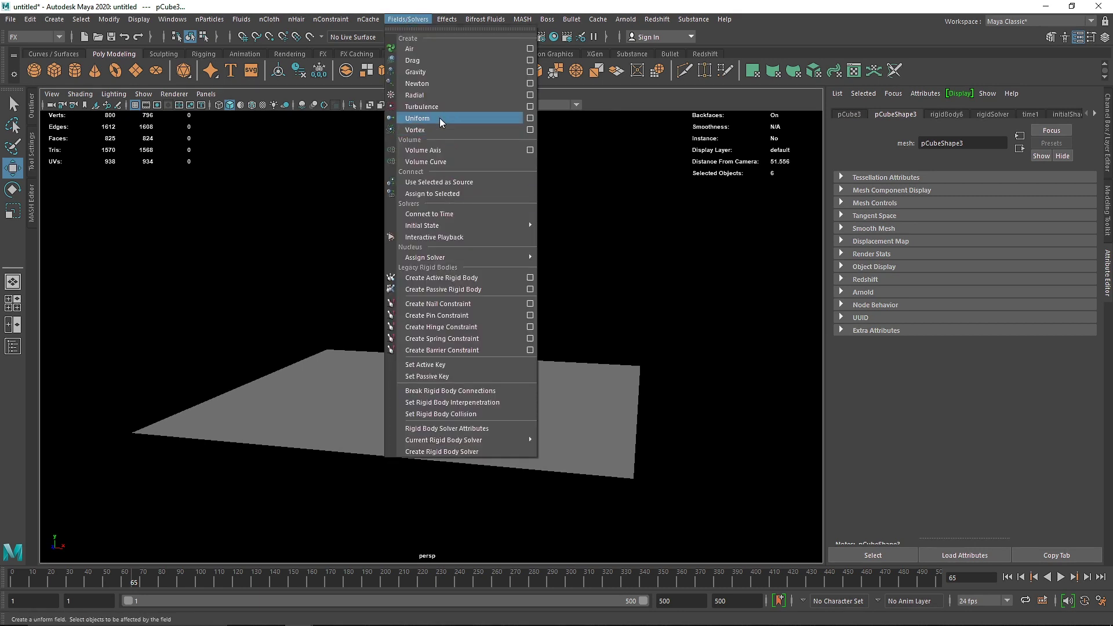
left_click(436, 130)
- Move the vortex field to about 0, 1.23, 6.10 and play the simulation
left_click_drag(499, 246, 354, 458, "alt")
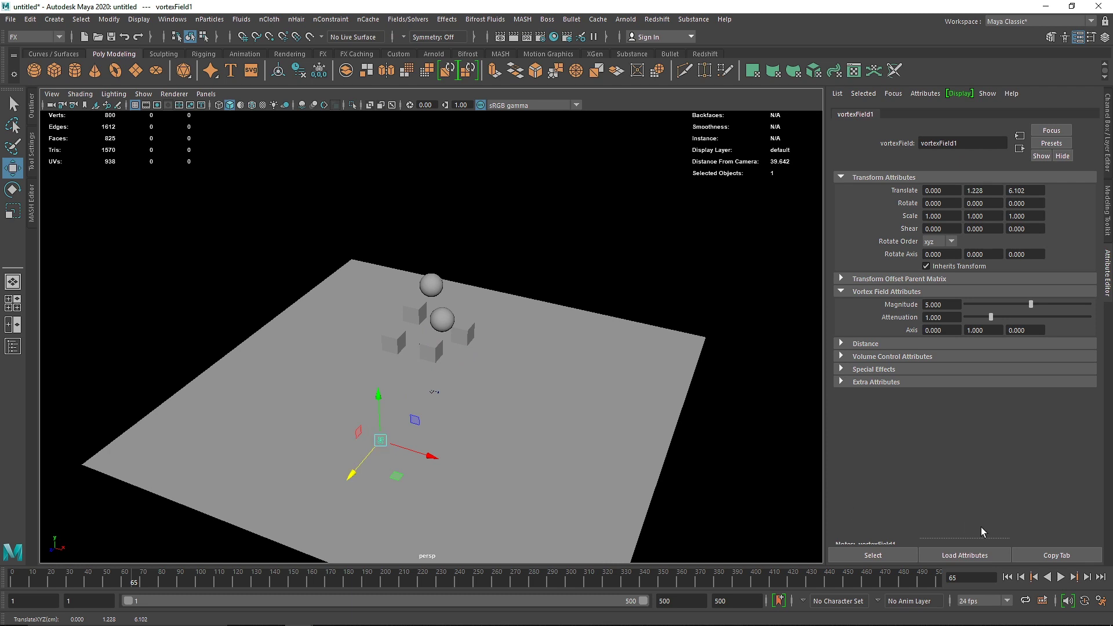
left_click(1061, 577)
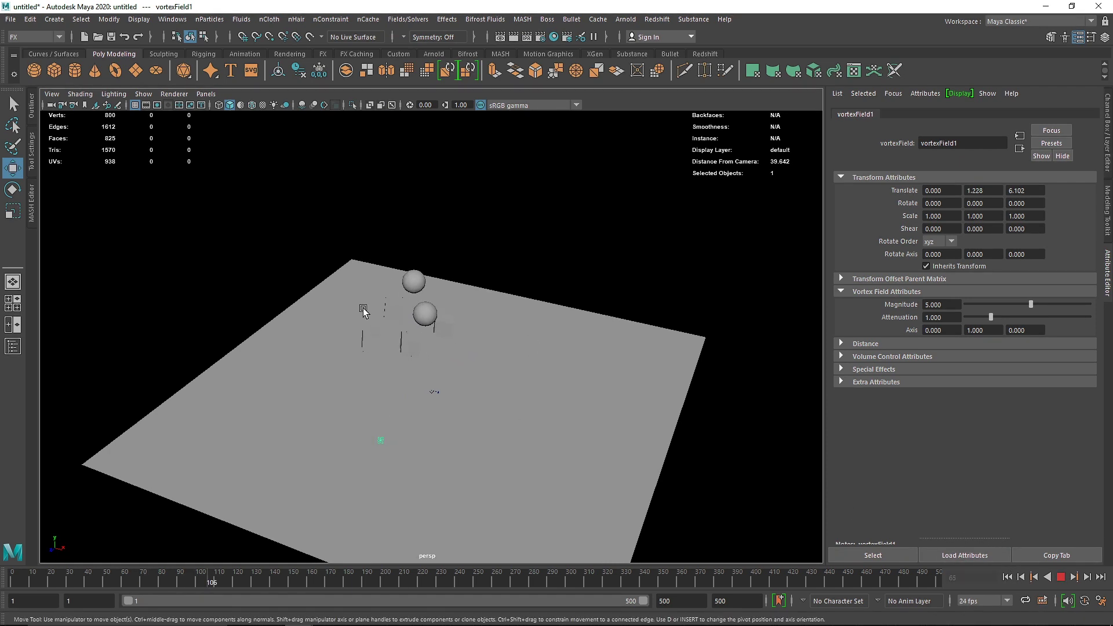
key("Escape")
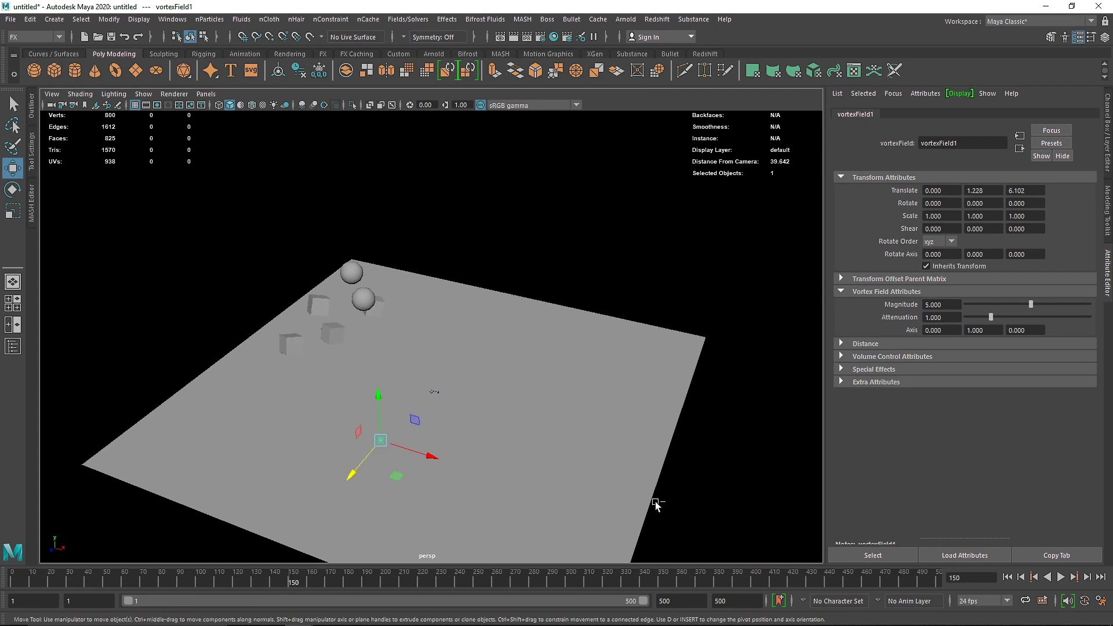
- Undo the vortex field's move and play the simulation from the first frame
key("ctrl+z")
left_click_drag(500, 370, 464, 384, "alt")
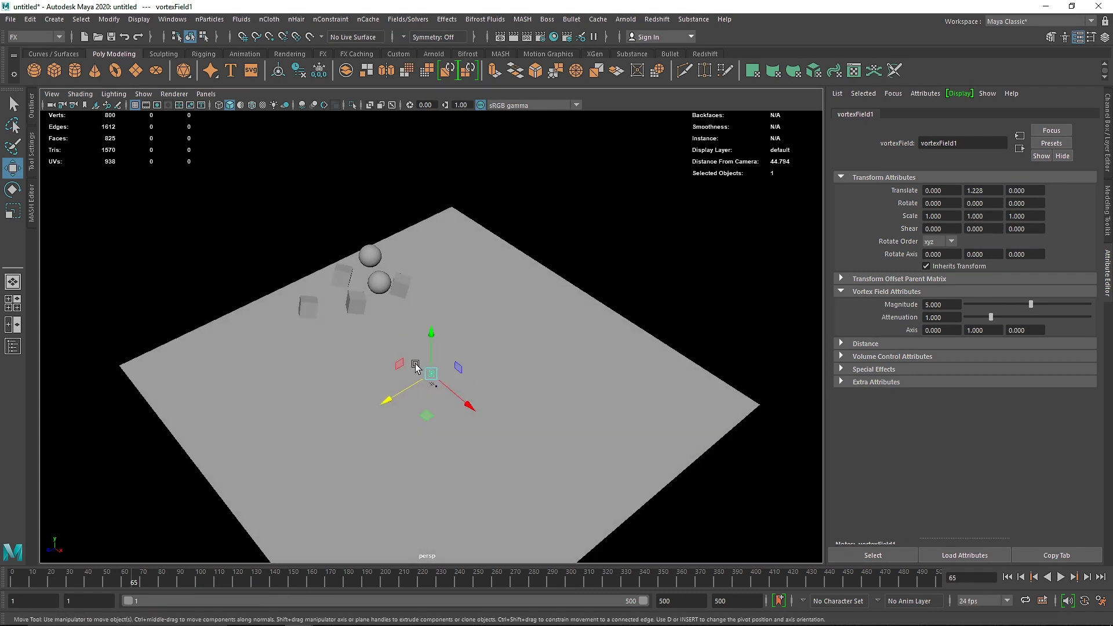
left_click(1007, 579)
left_click(1061, 578)
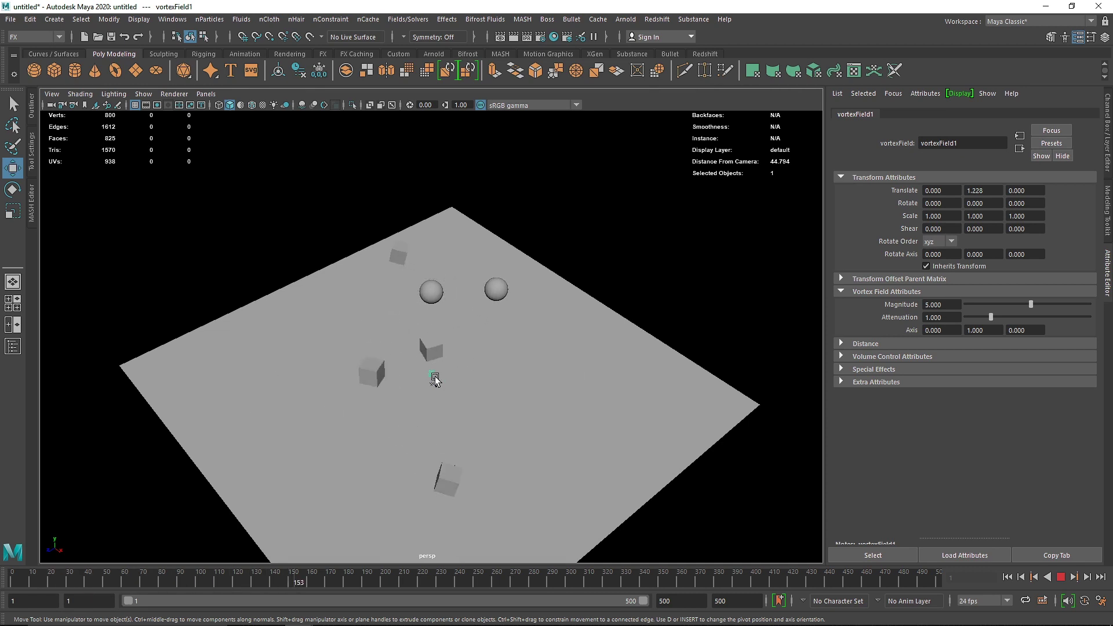
key("Escape")
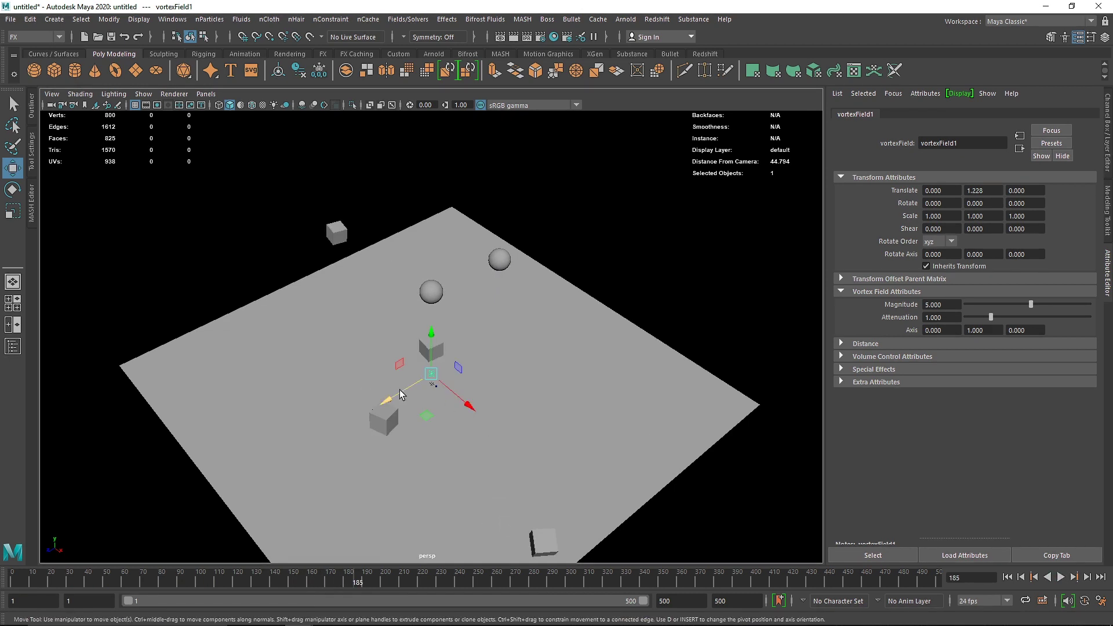
- Move the vortex field to about 8.92 in Z, play the simulation from the start and rewind it
left_click_drag(399, 390, 271, 468)
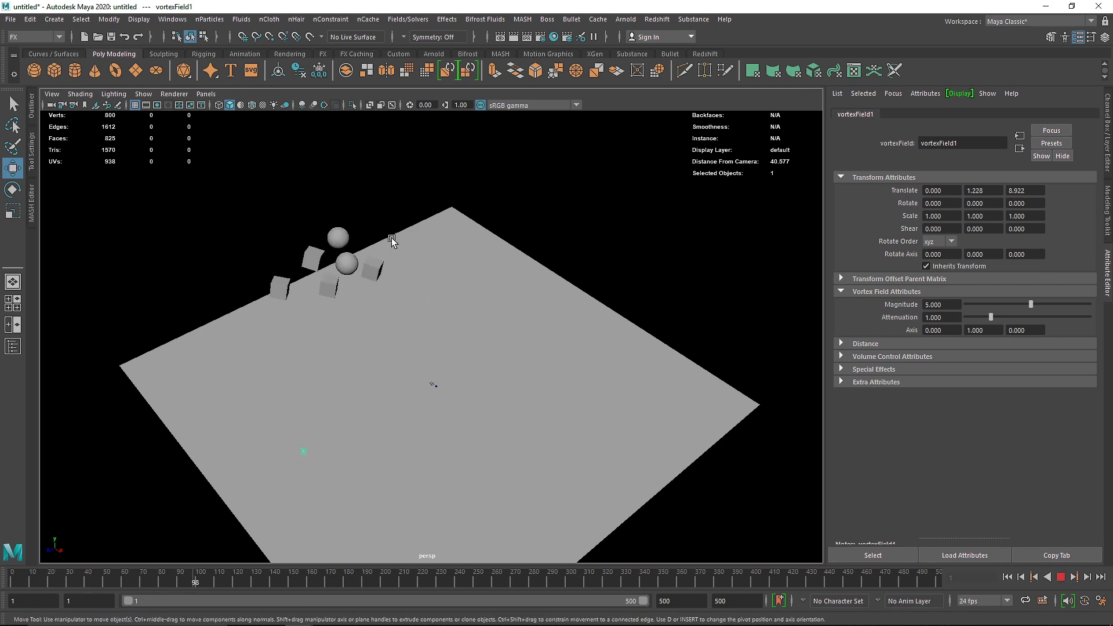
left_click(1060, 576)
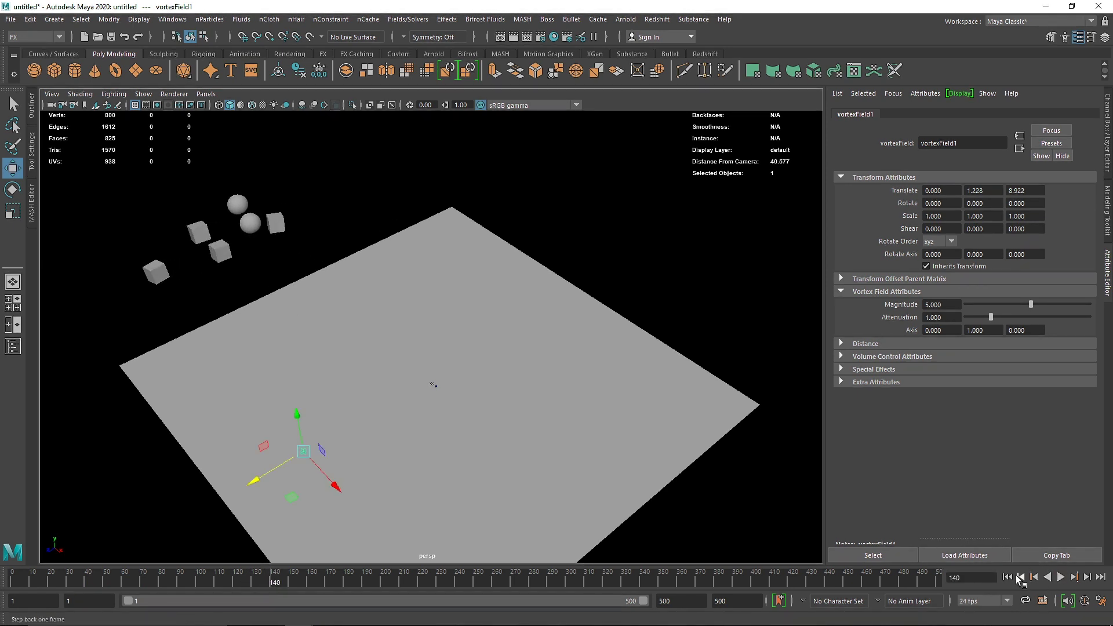
left_click(1008, 576)
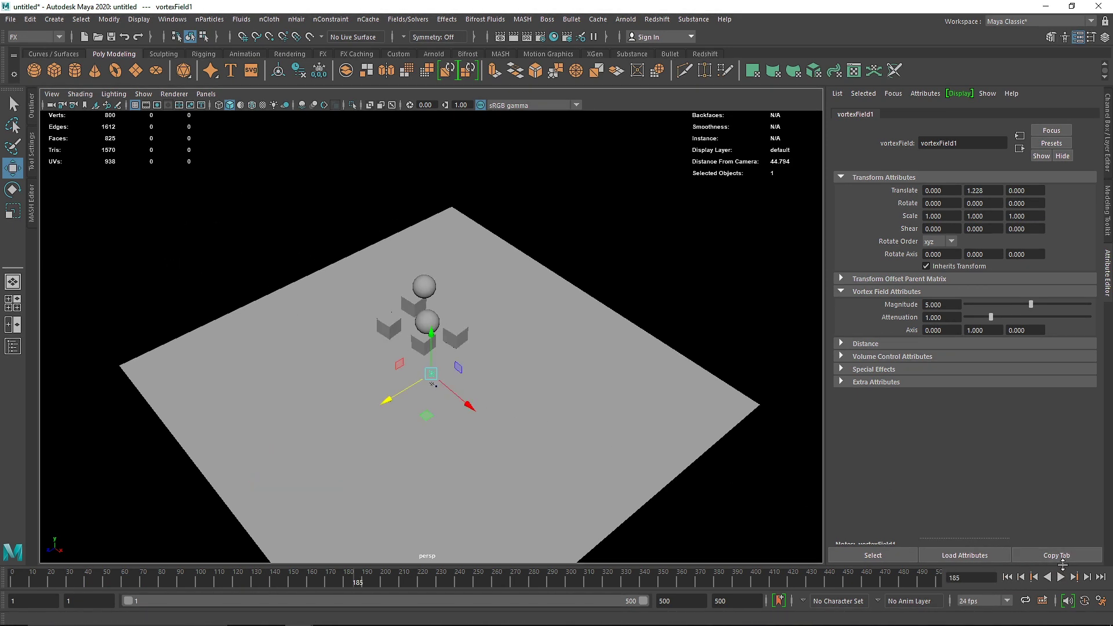
- Replay the simulation with the vortex field back at Z 0 and raise the field to about 11.28 in Y
left_click(1007, 576)
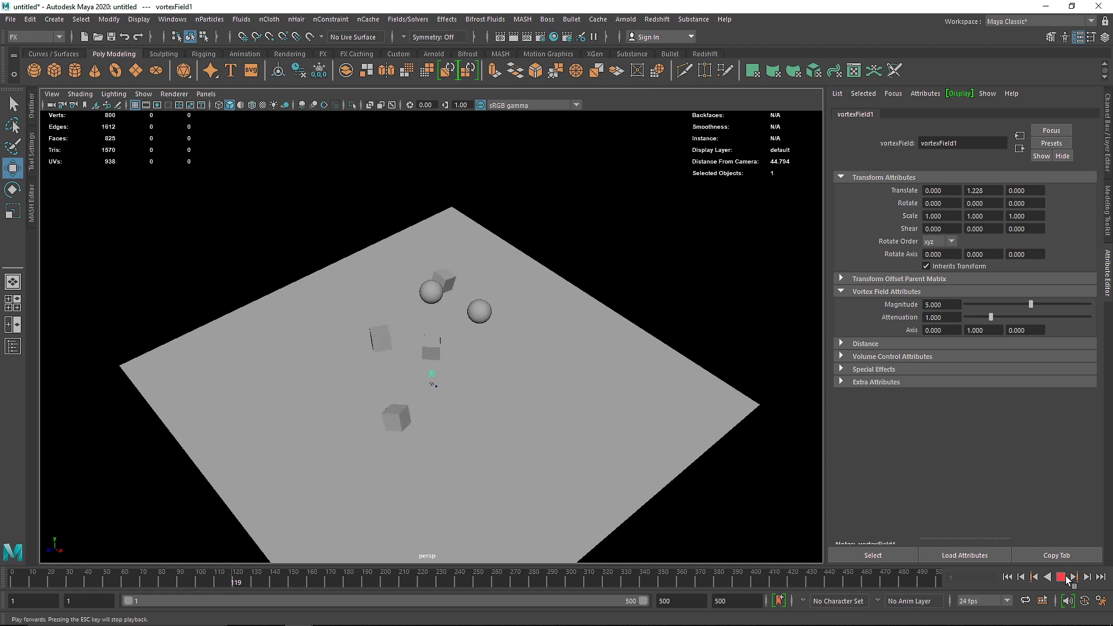
left_click(1060, 577)
left_click_drag(431, 358, 431, 206)
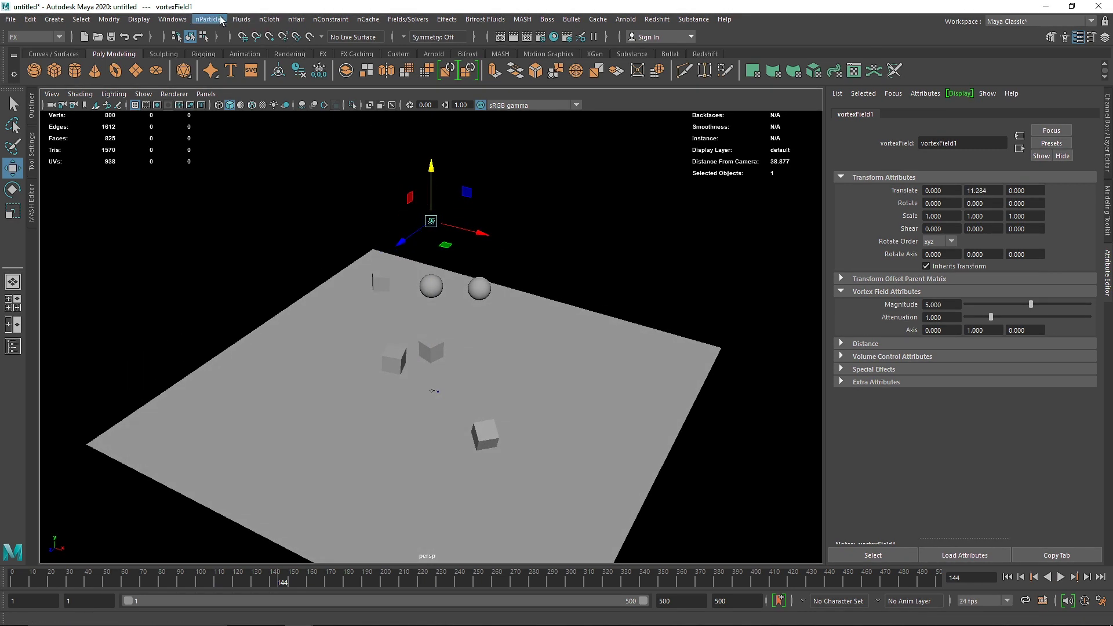
- Create a 3D fluid container with an emitter
left_click(220, 19)
mouse_move(242, 22)
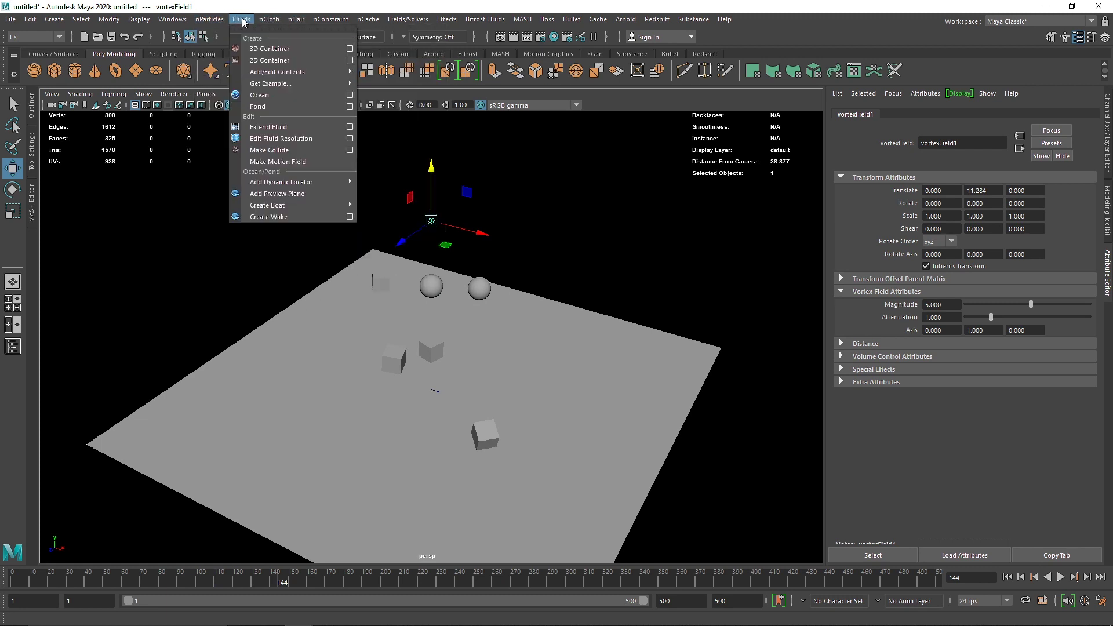
left_click(274, 48)
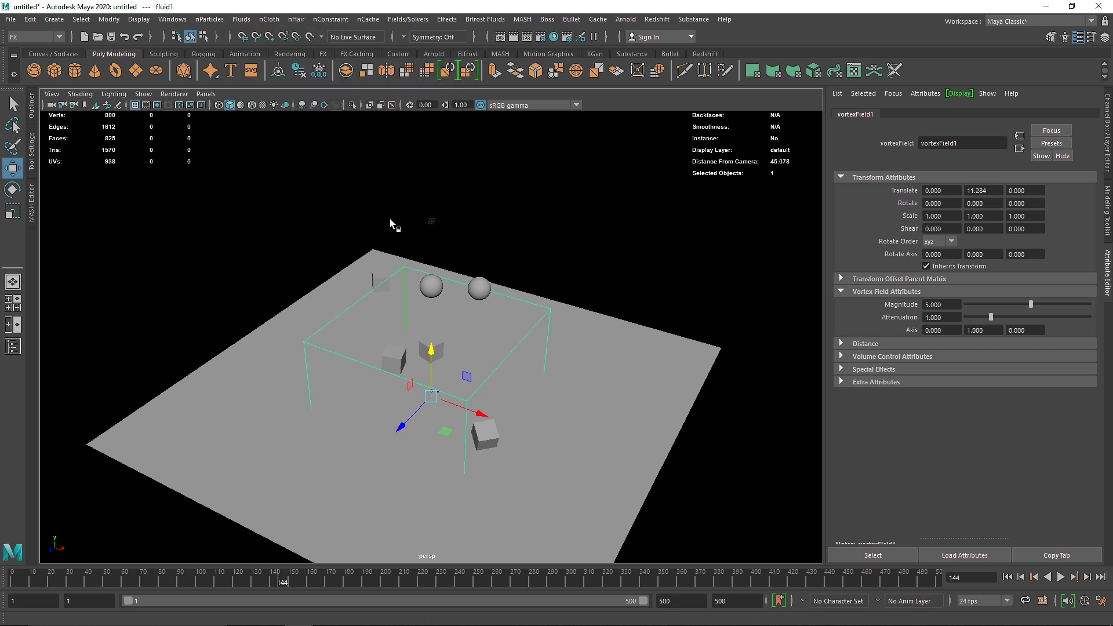
scroll(441, 302, "down", 3)
- Move the fluid container clear of the ground plane and delete the plane, spheres, cubes and vortex field
left_click_drag(471, 297, 743, 399)
left_click_drag(323, 209, 511, 490)
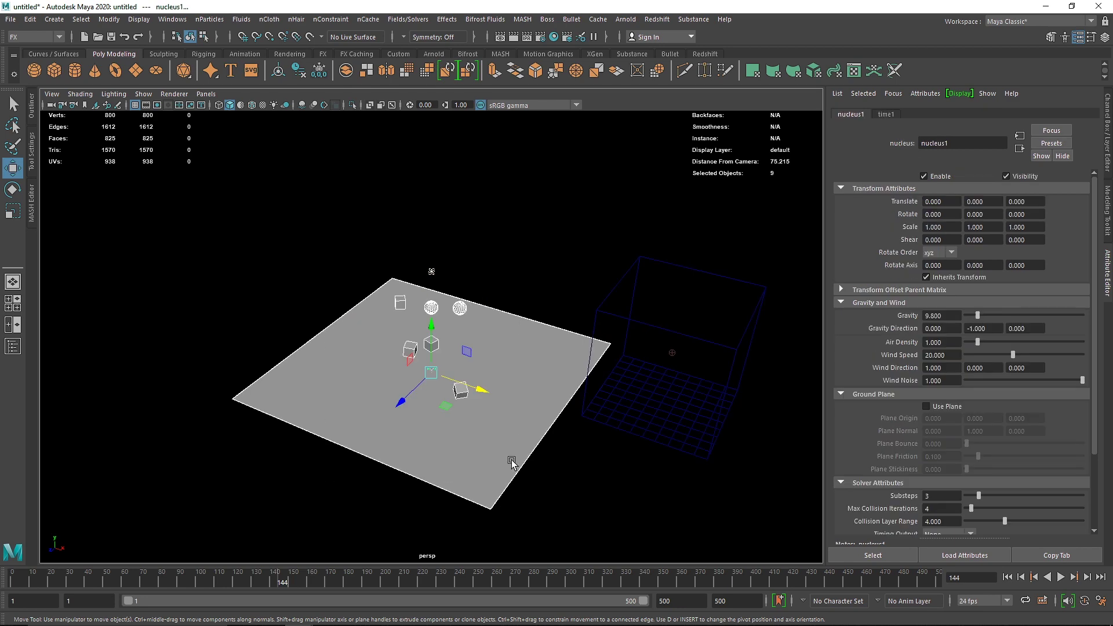
key("Delete")
- Move the fluid container back over the grid and set its base resolution to 40
left_click_drag(566, 323, 502, 313)
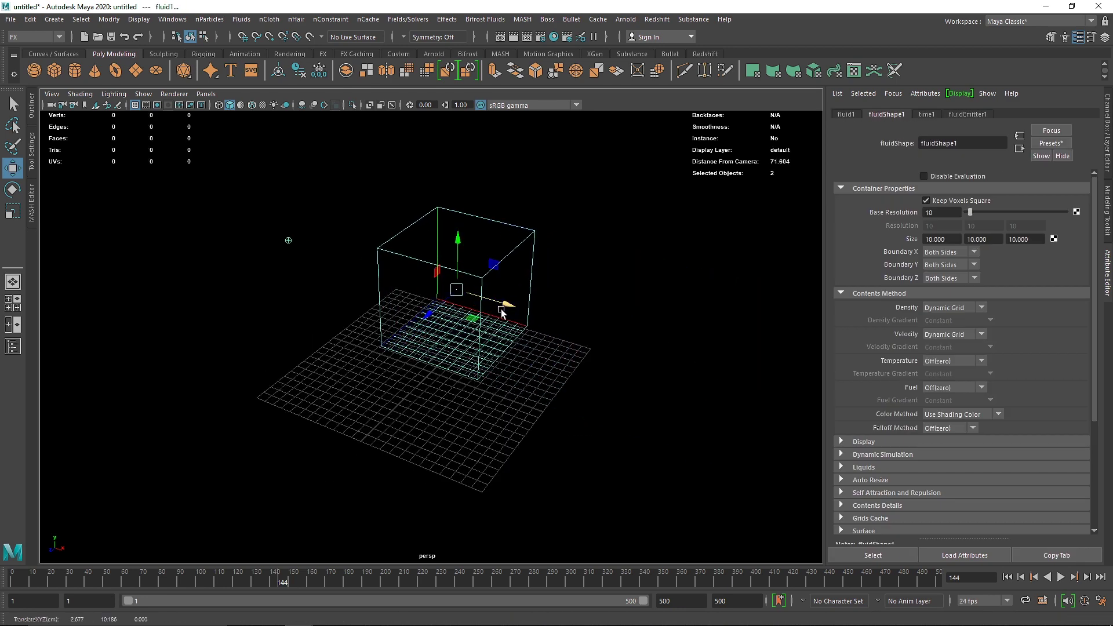
key("ctrl+z")
left_click(592, 459)
left_click(685, 418)
left_click_drag(725, 368, 538, 311)
key("f")
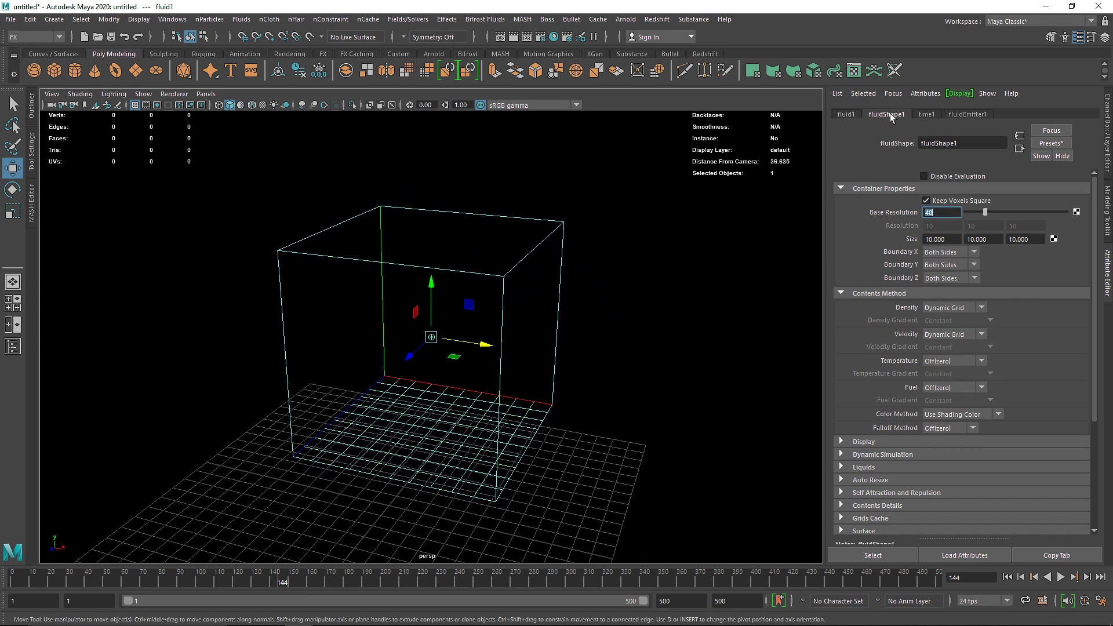
left_click(850, 189)
left_click(850, 202)
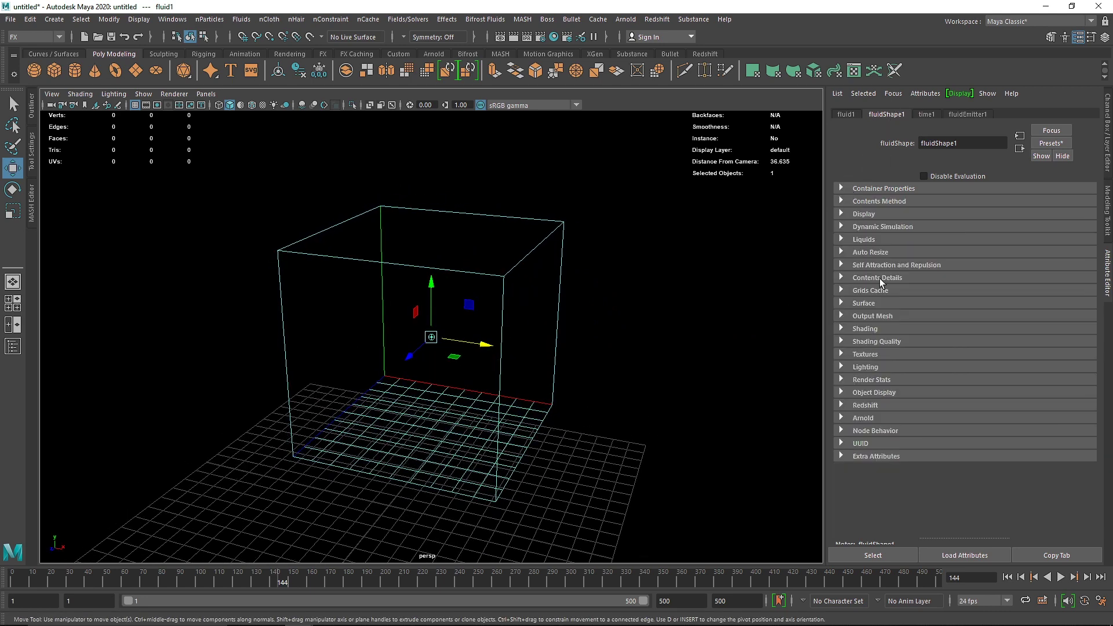
- Examine the fluid's density, velocity, turbulence and display settings
left_click(872, 278)
left_click(867, 291)
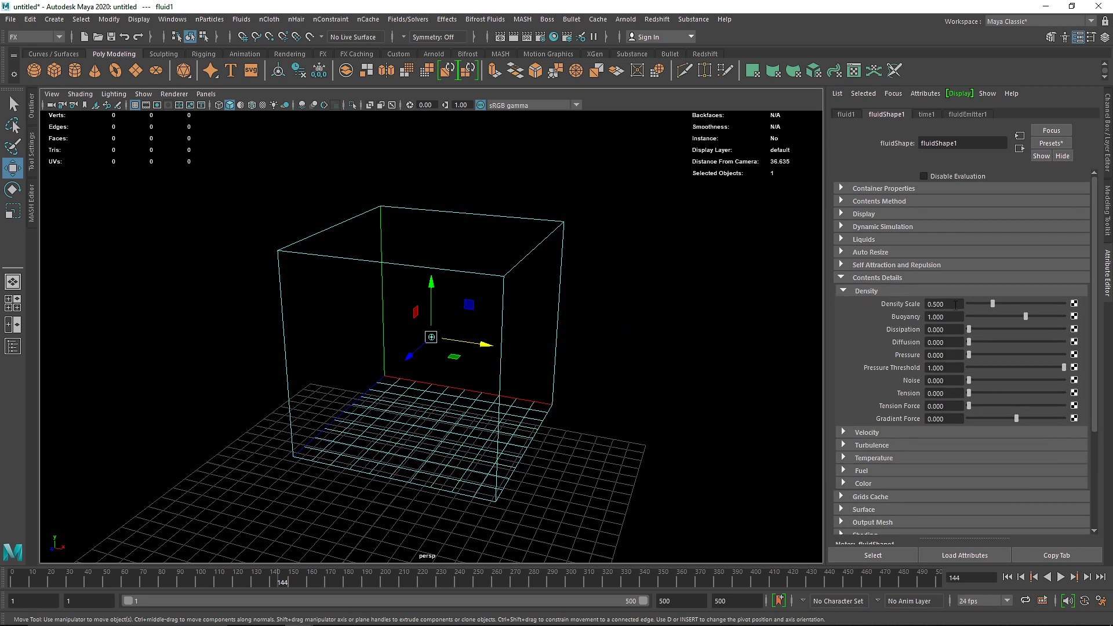
left_click(856, 296)
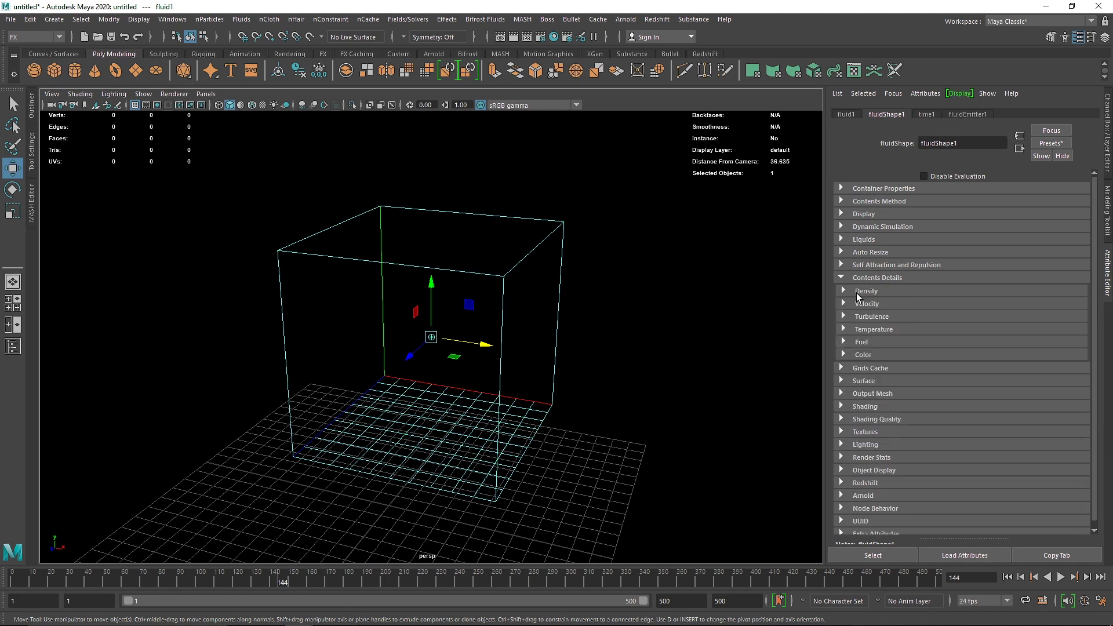
left_click(868, 304)
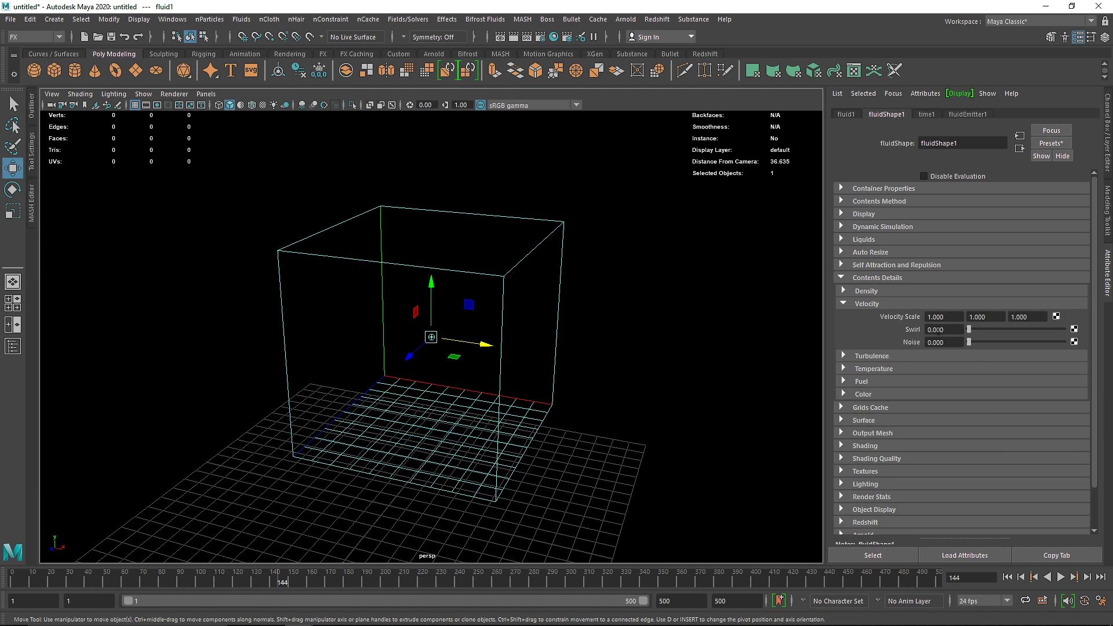
left_click(865, 303)
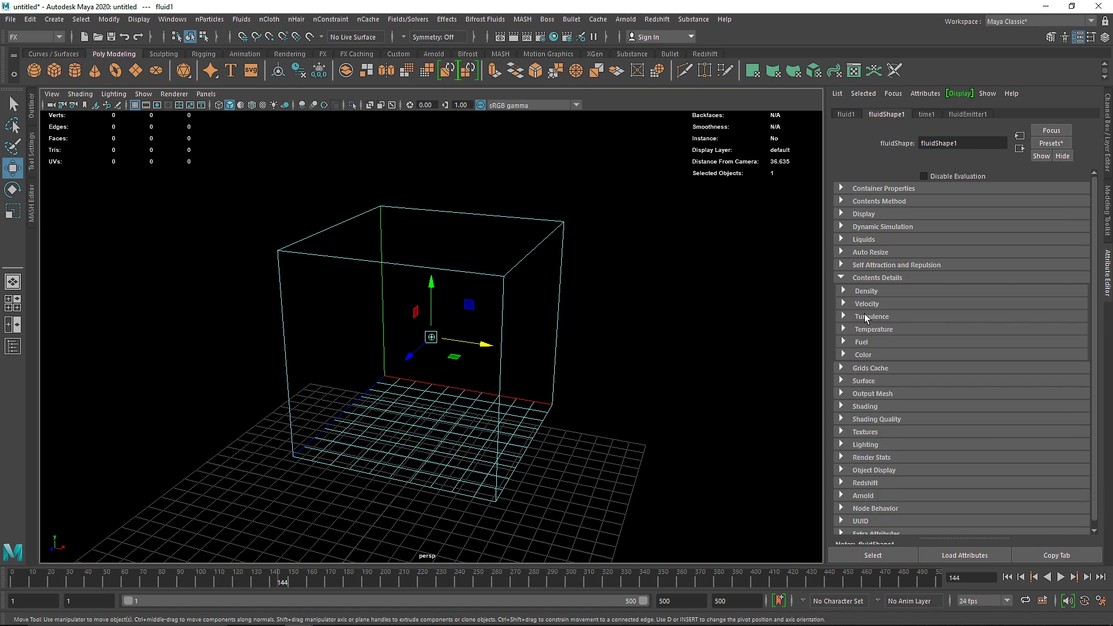
left_click(870, 316)
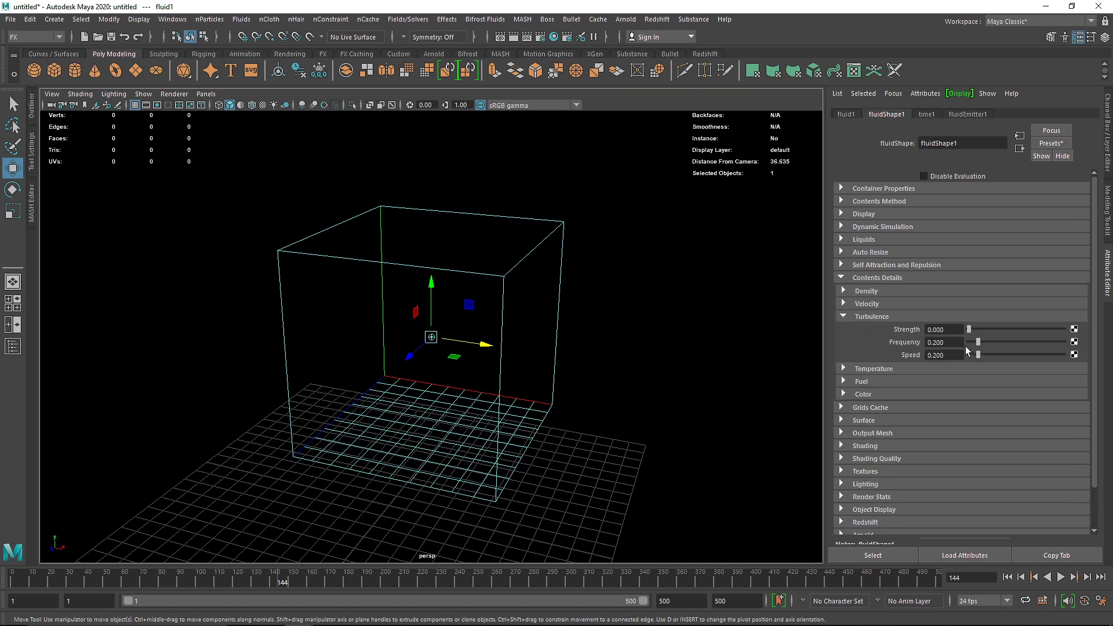
left_click(863, 317)
left_click(843, 278)
left_click(864, 214)
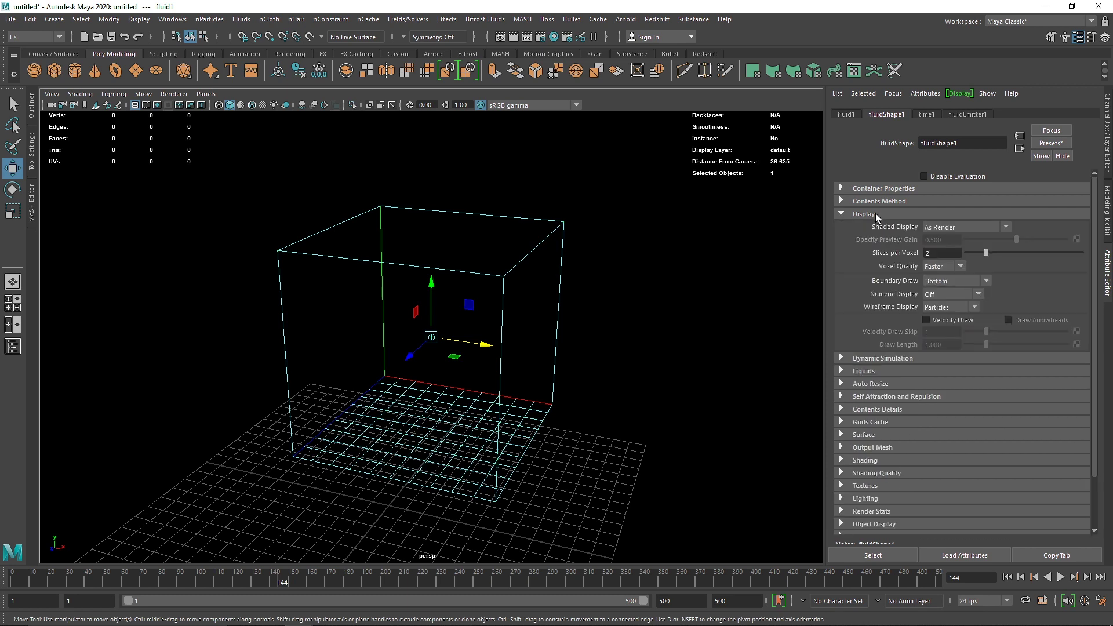
left_click(864, 214)
left_click(863, 214)
left_click(872, 215)
left_click(872, 215)
left_click(872, 215)
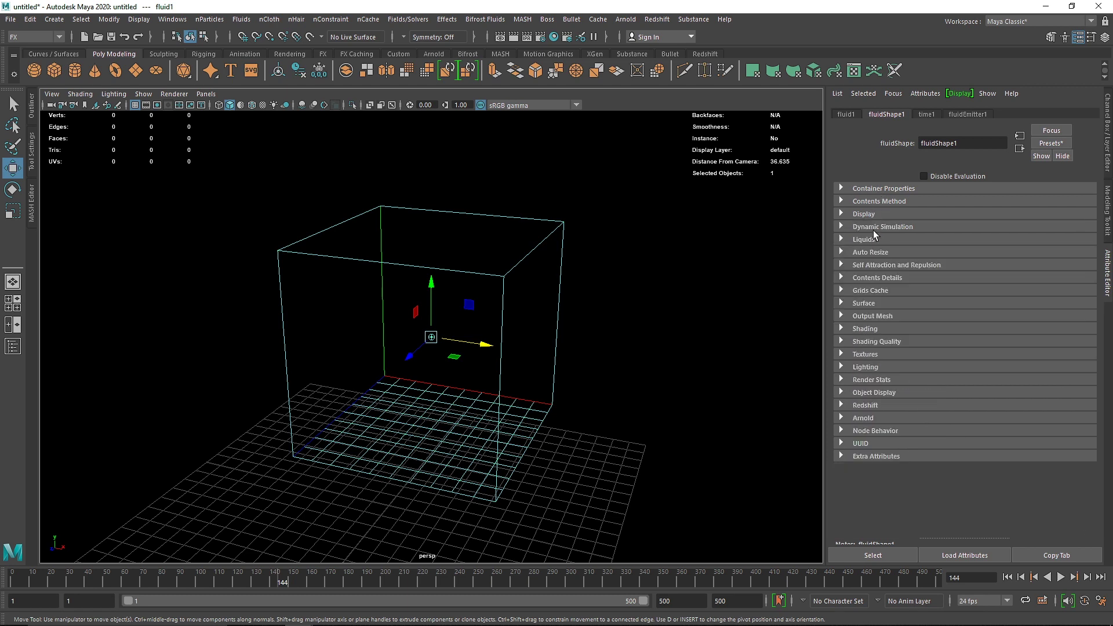
- Change the fluid's High Detail Solve mode and play the simulation
left_click(886, 227)
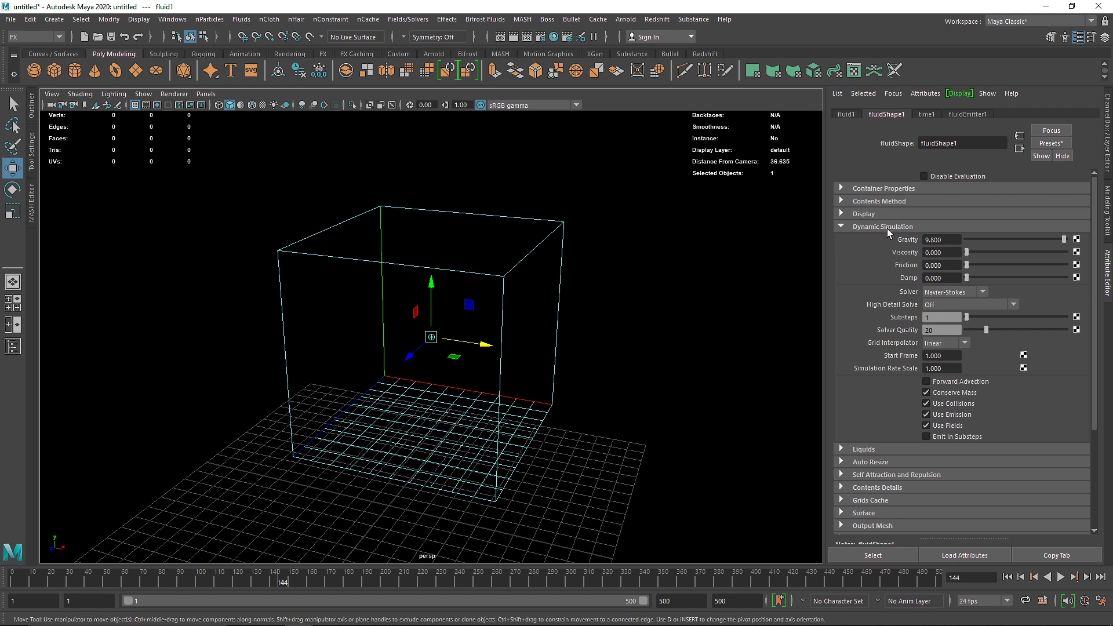
left_click(940, 305)
left_click(942, 354)
left_click(875, 226)
left_click(1060, 577)
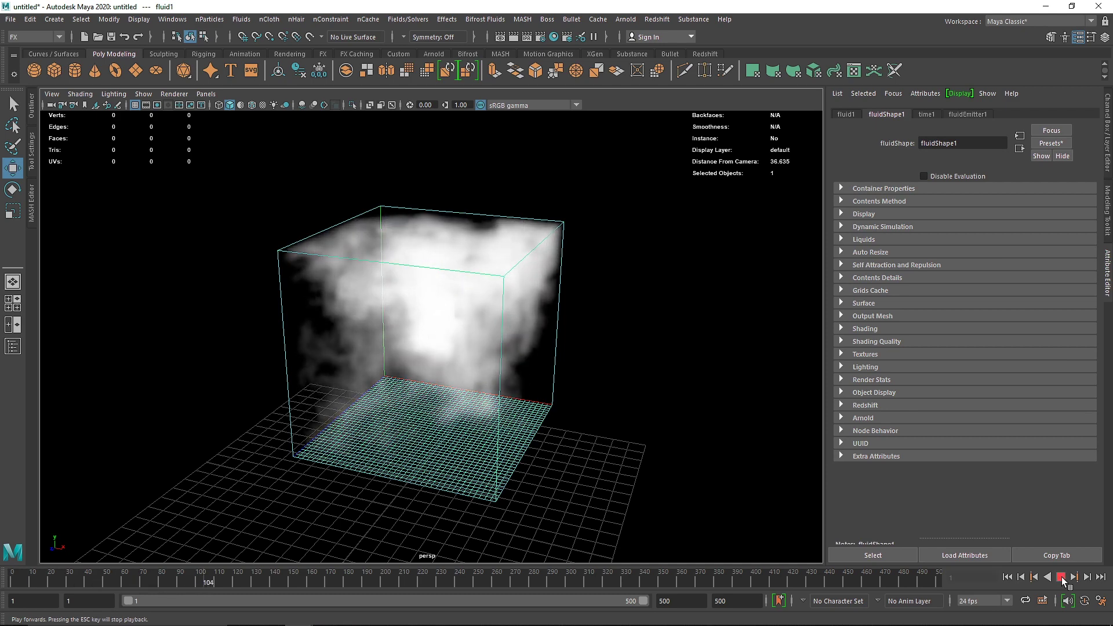
left_click(1062, 577)
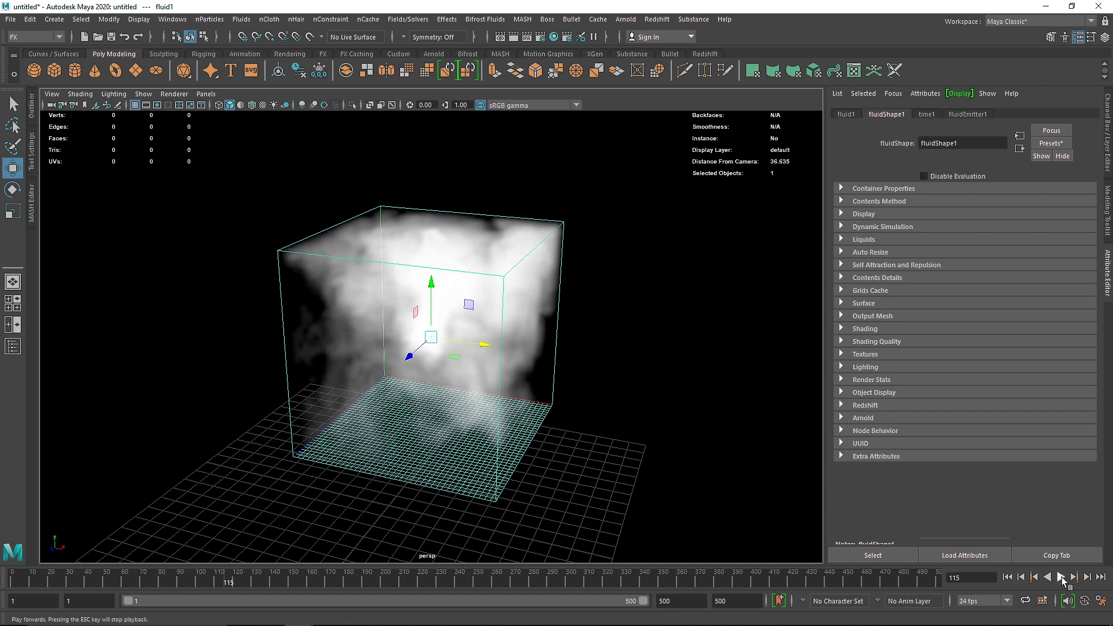
- Turn on Auto Resize with Resize In Substeps off for the fluid, play the simulation from the first frame and rewind it
left_click(870, 252)
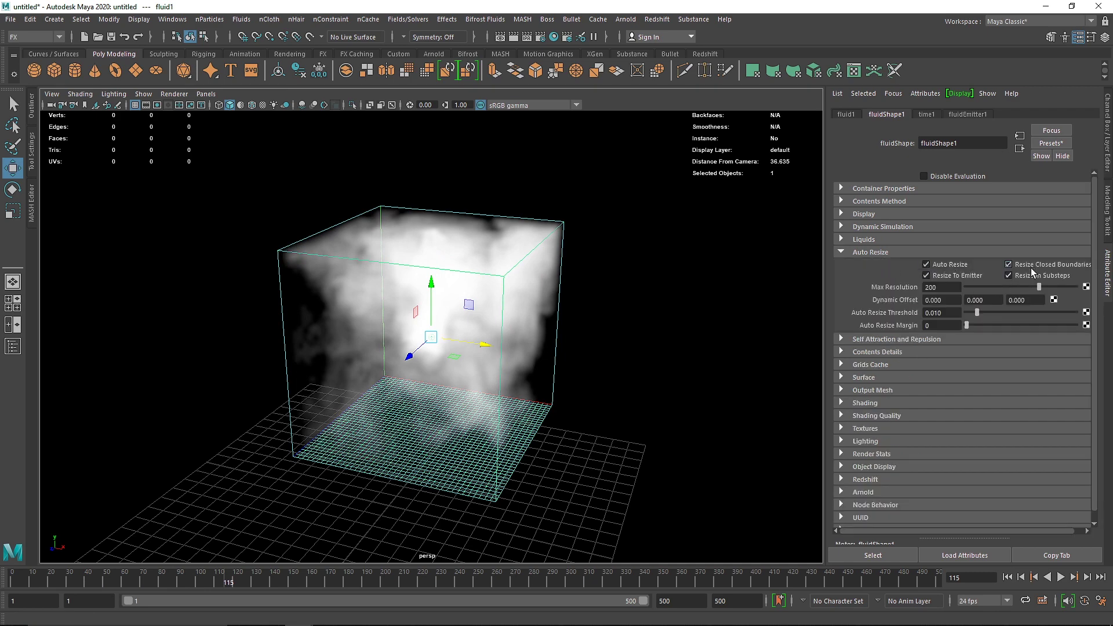
left_click(1020, 275)
left_click(1008, 578)
left_click(1061, 577)
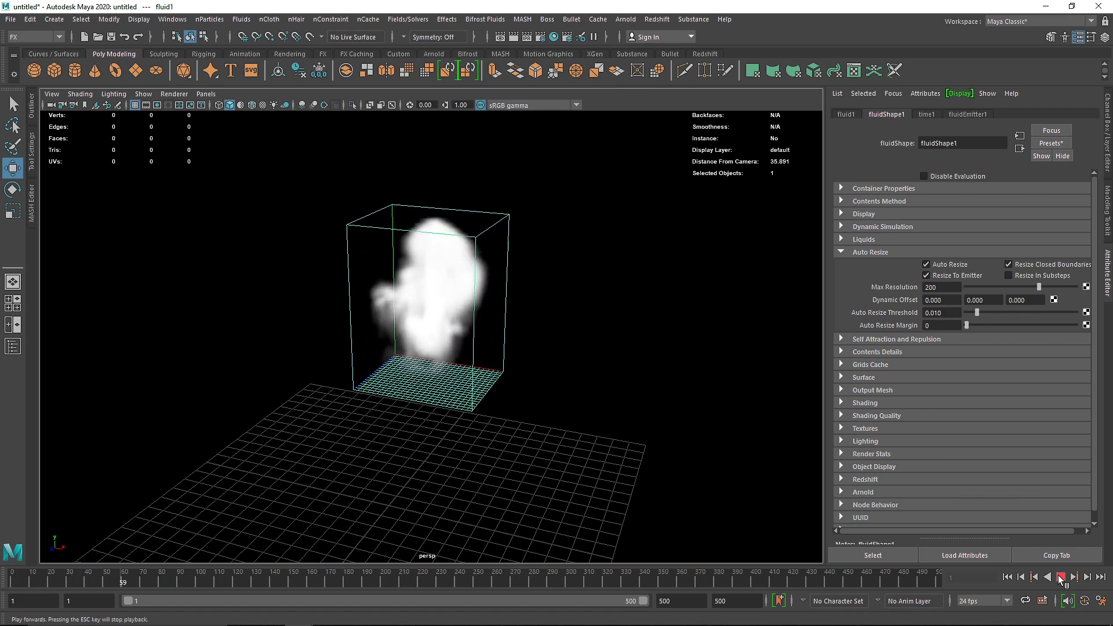
left_click(1061, 578)
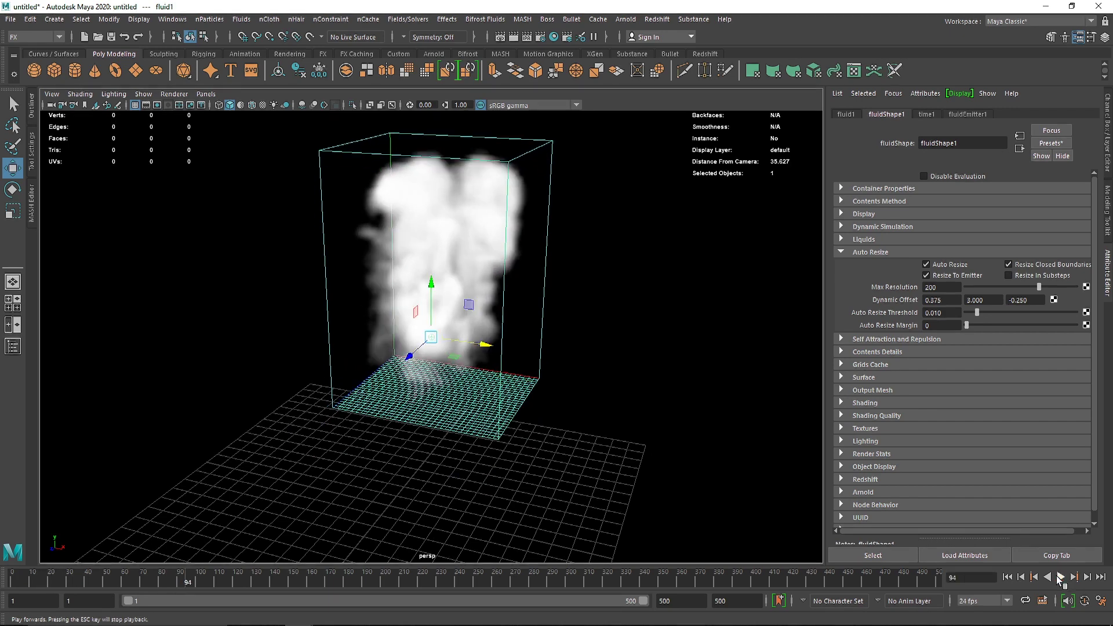
left_click(1007, 577)
- Add a vortex field to the fluid container
left_click(409, 20)
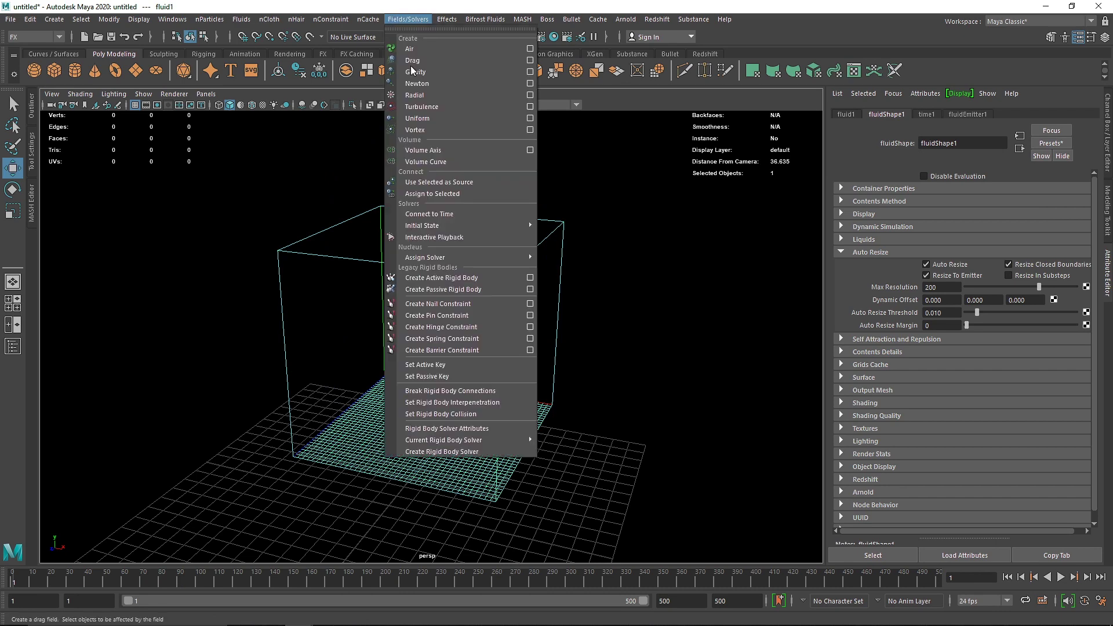
left_click(426, 130)
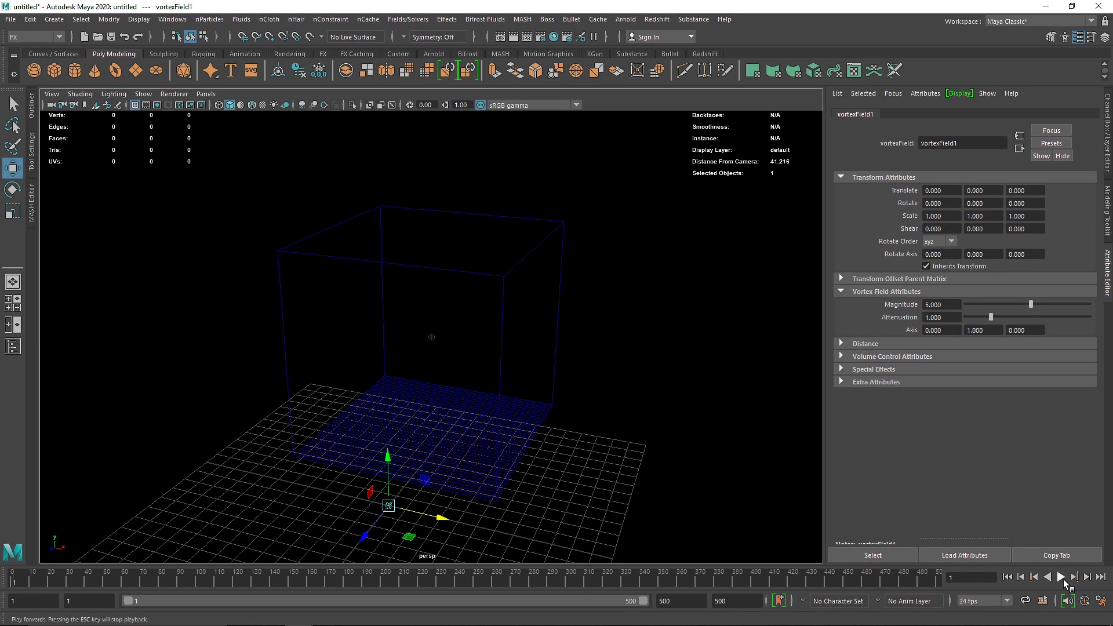
- Play the simulation and set the vortex field's magnitude to 50
left_click(1064, 580)
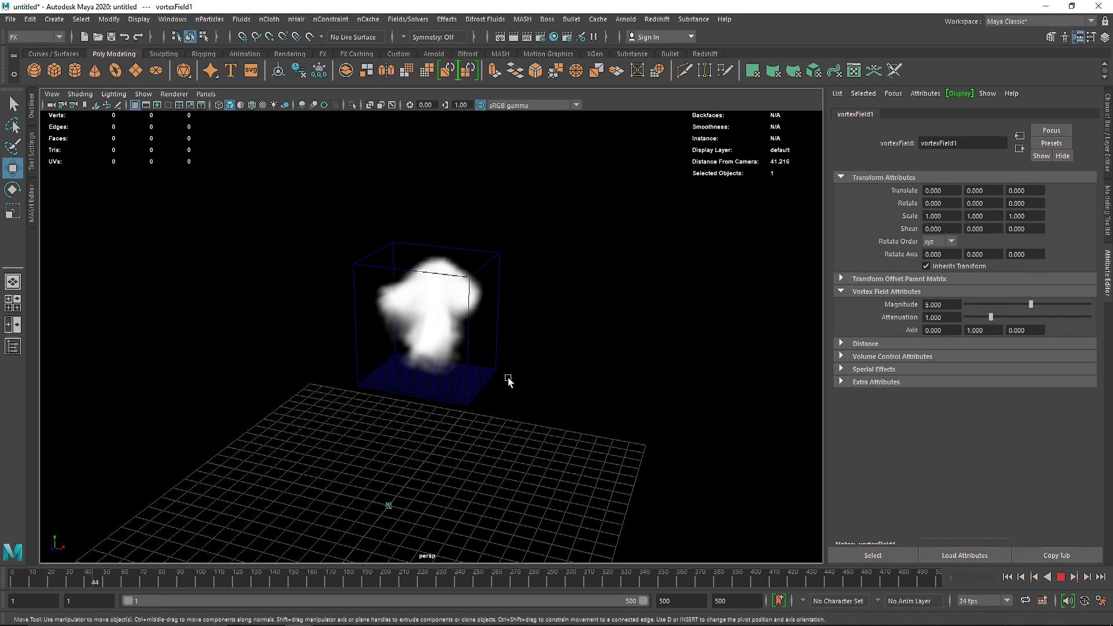
left_click(940, 304)
type("50")
key("Return")
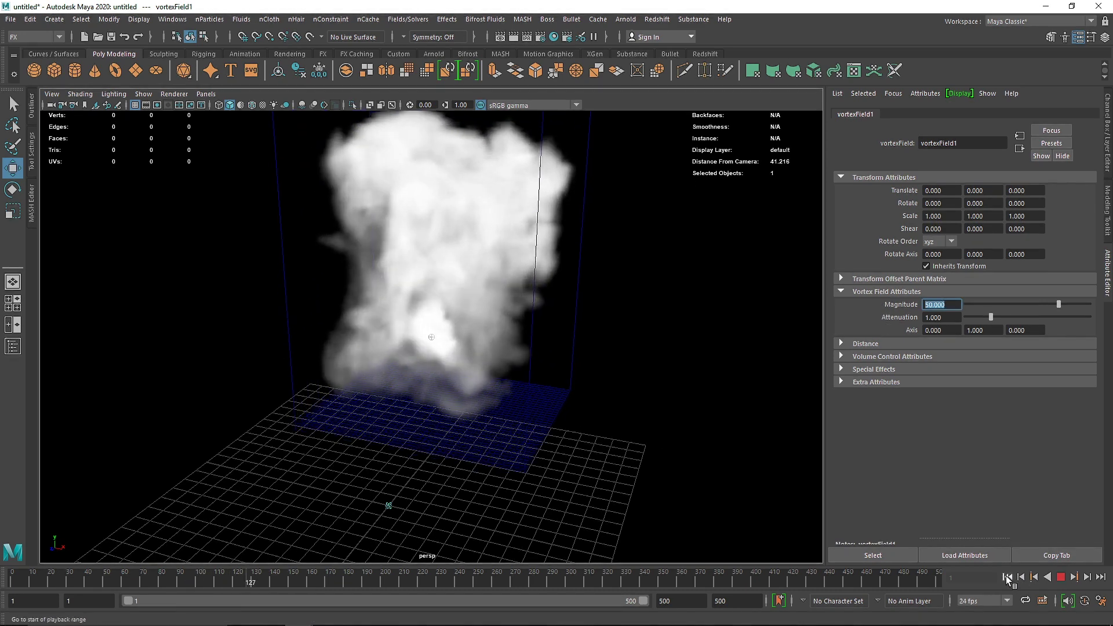
- Replay the simulation from the first frame, examine the vortex's effect on the smoke and rewind
left_click(1007, 576)
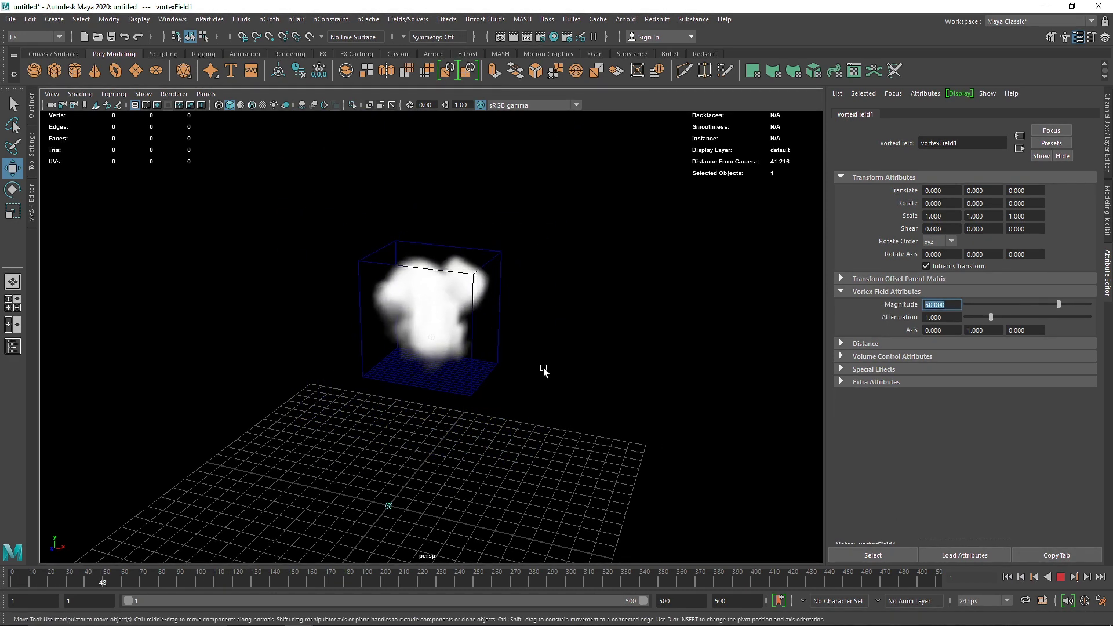
scroll(458, 319, "up", 2)
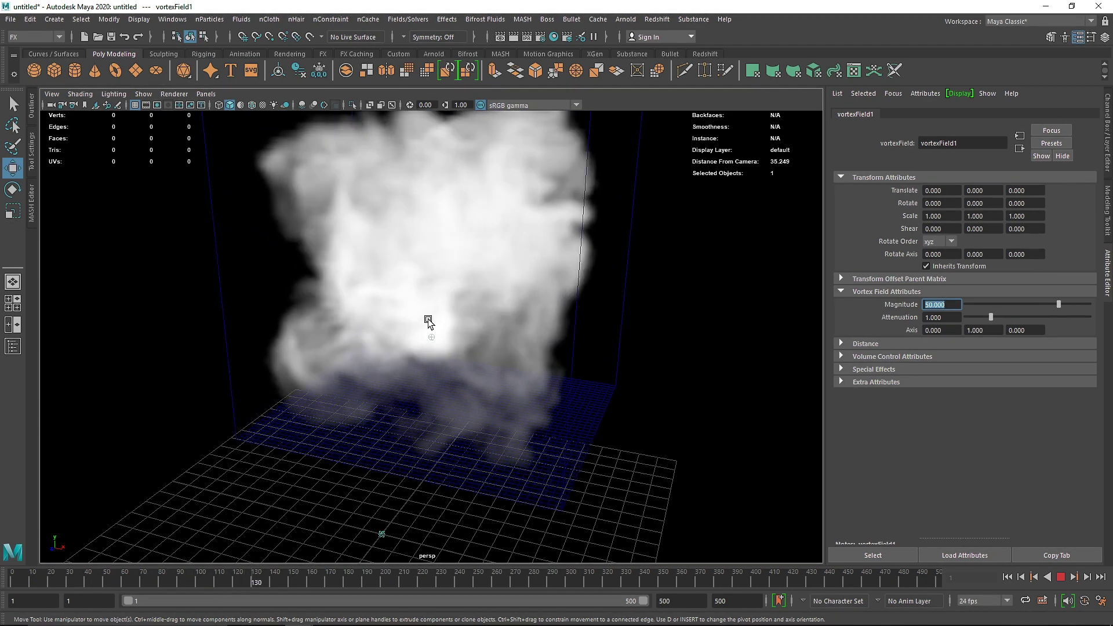
scroll(602, 415, "down", 3)
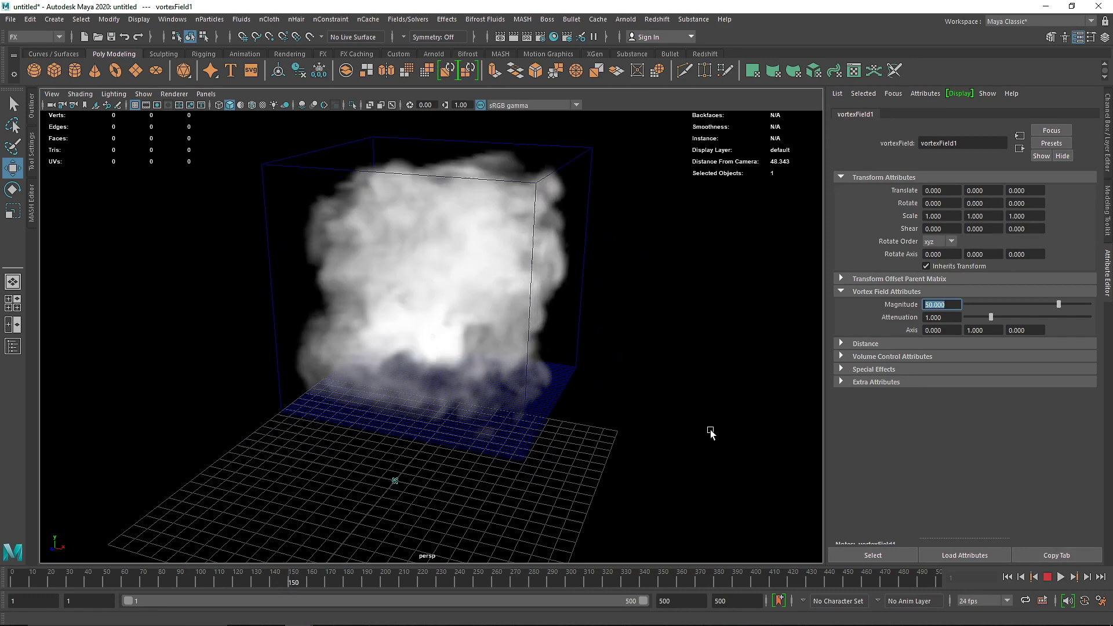
left_click_drag(711, 435, 542, 338, "alt")
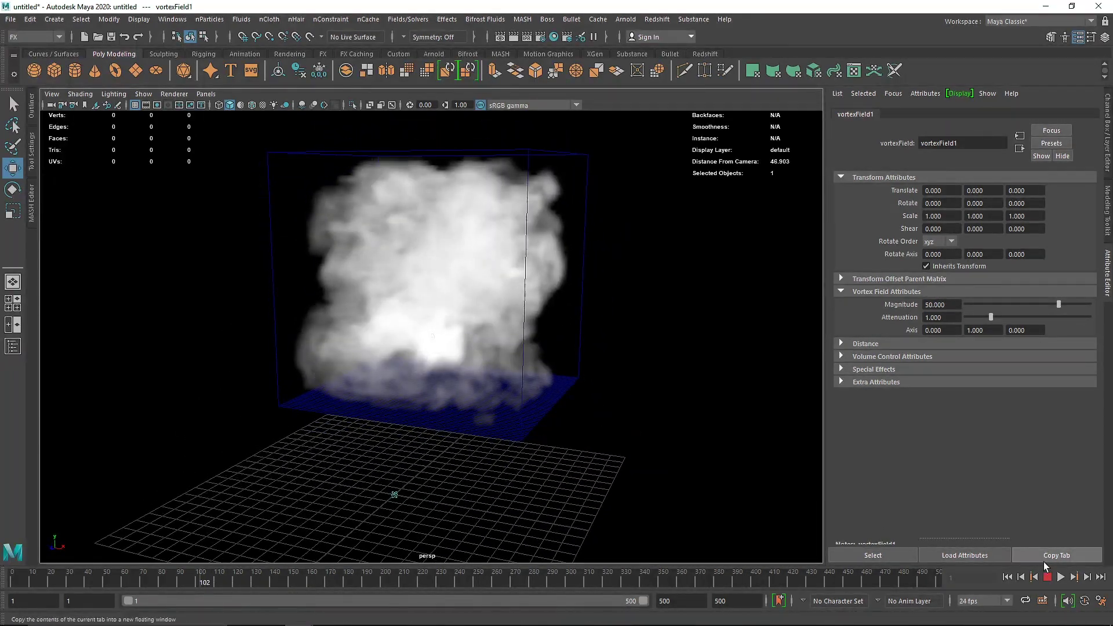
left_click(1006, 577)
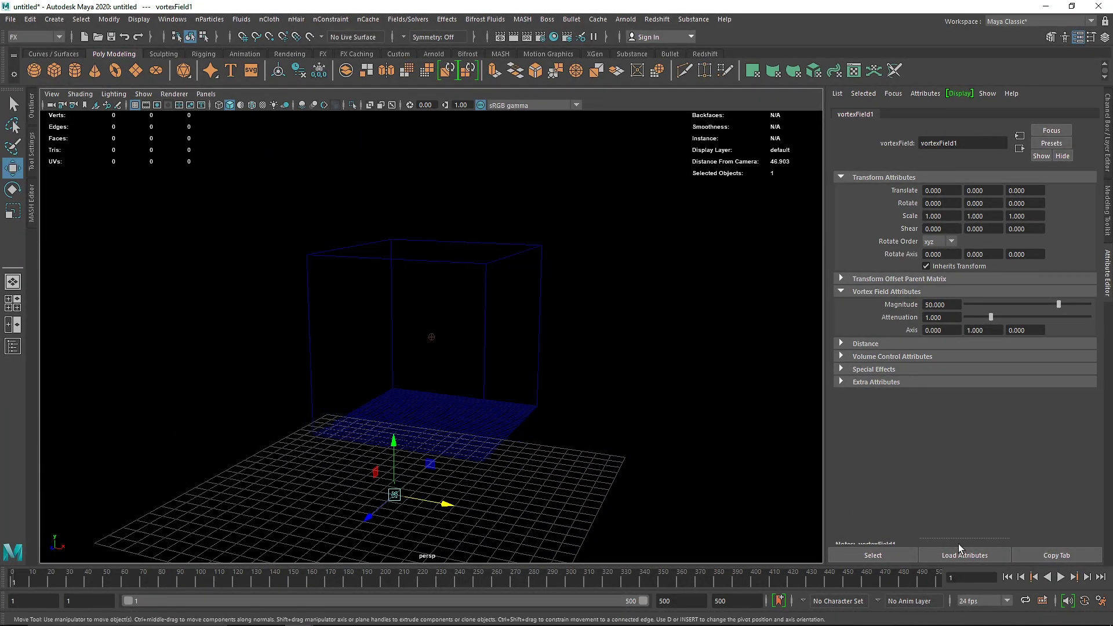
- Set the fluid's density buoyancy to 2 and its dissipation to 2.5, reducing the dissipation to 1.5 during playback
left_click(540, 348)
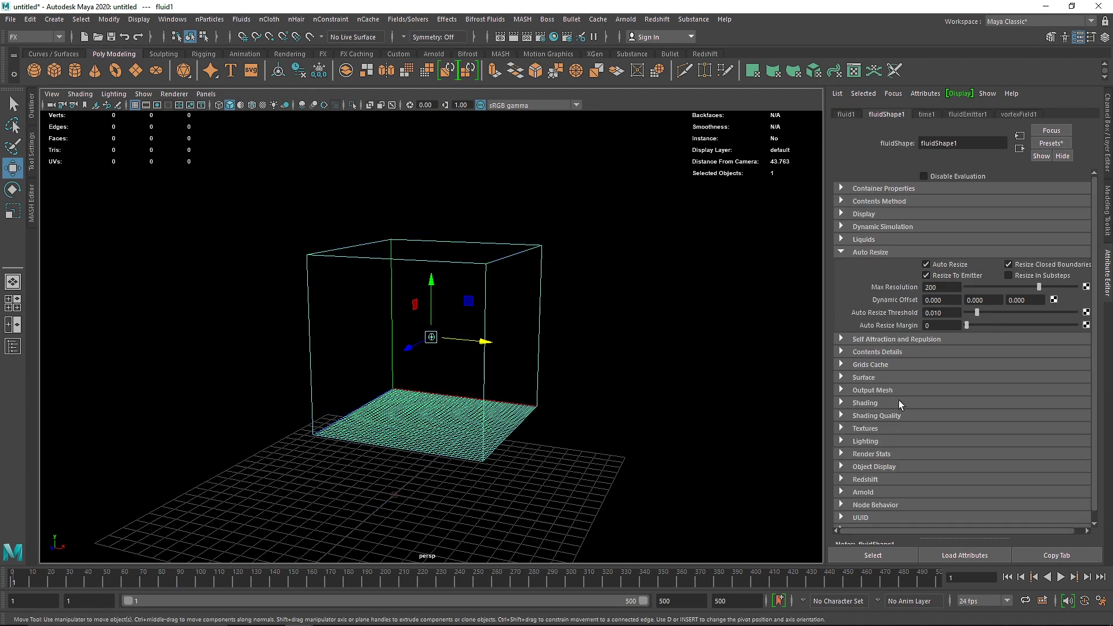
left_click(876, 252)
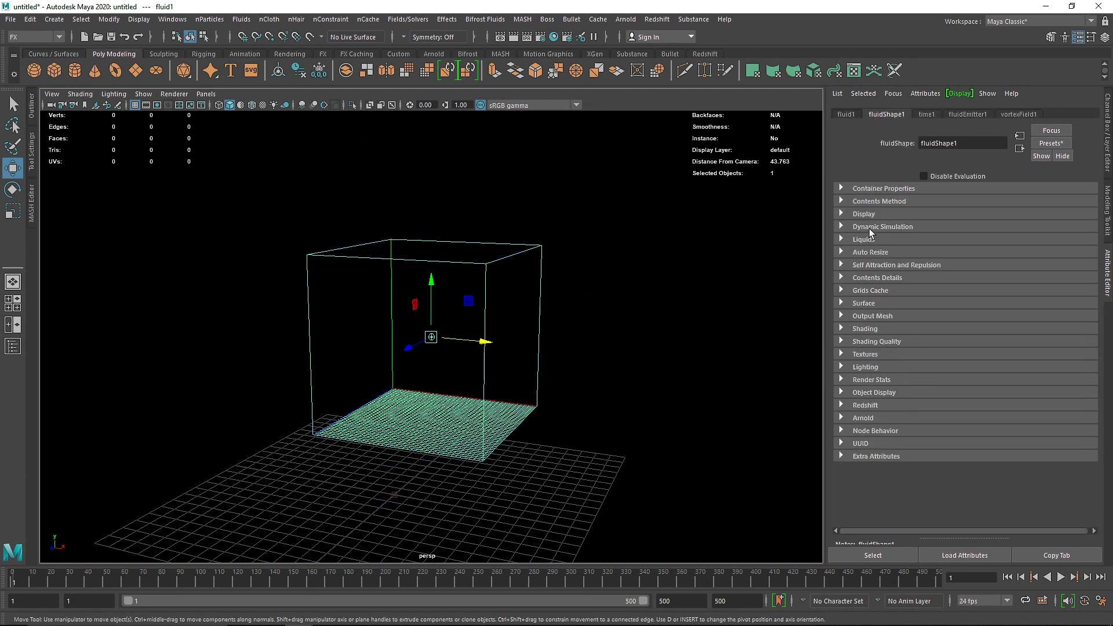
left_click(870, 278)
left_click(892, 291)
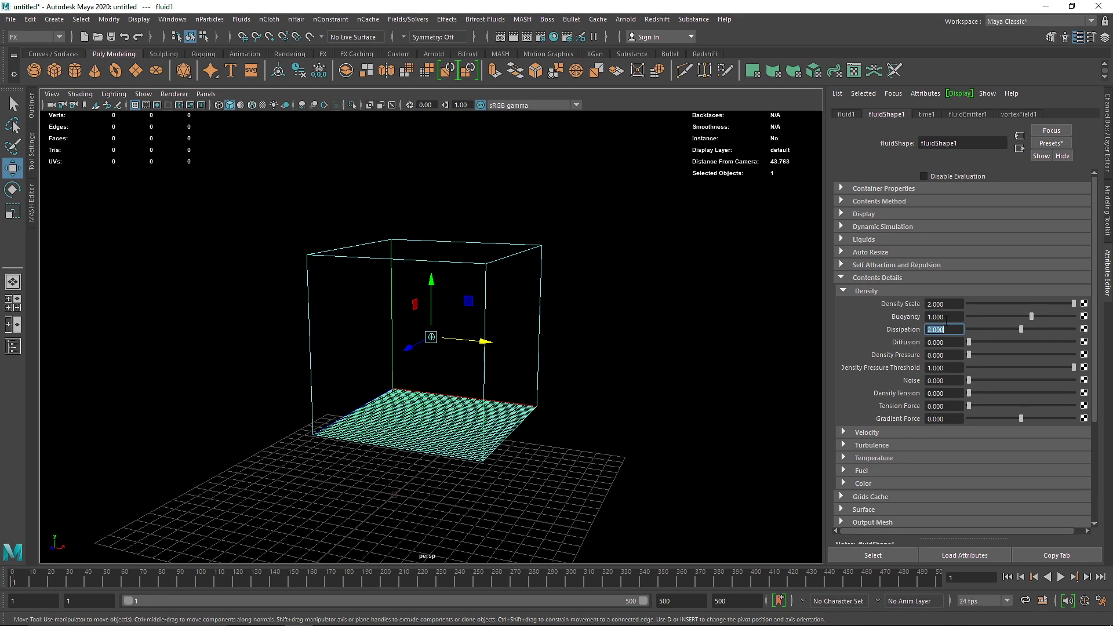
key("shift+Tab")
type("2.5")
key("Return")
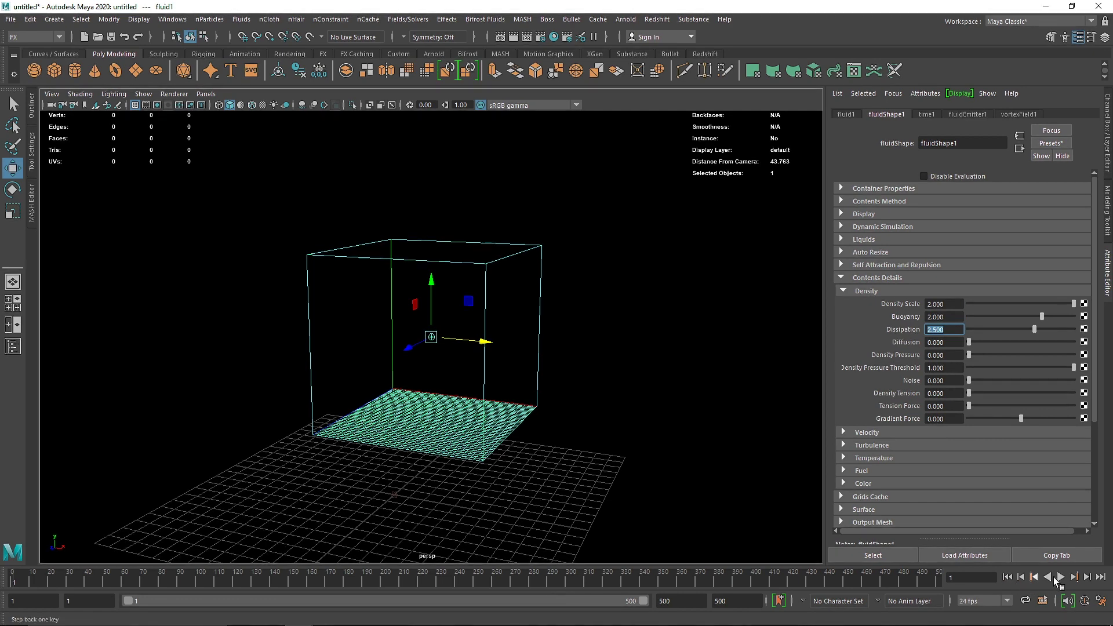
left_click(1061, 577)
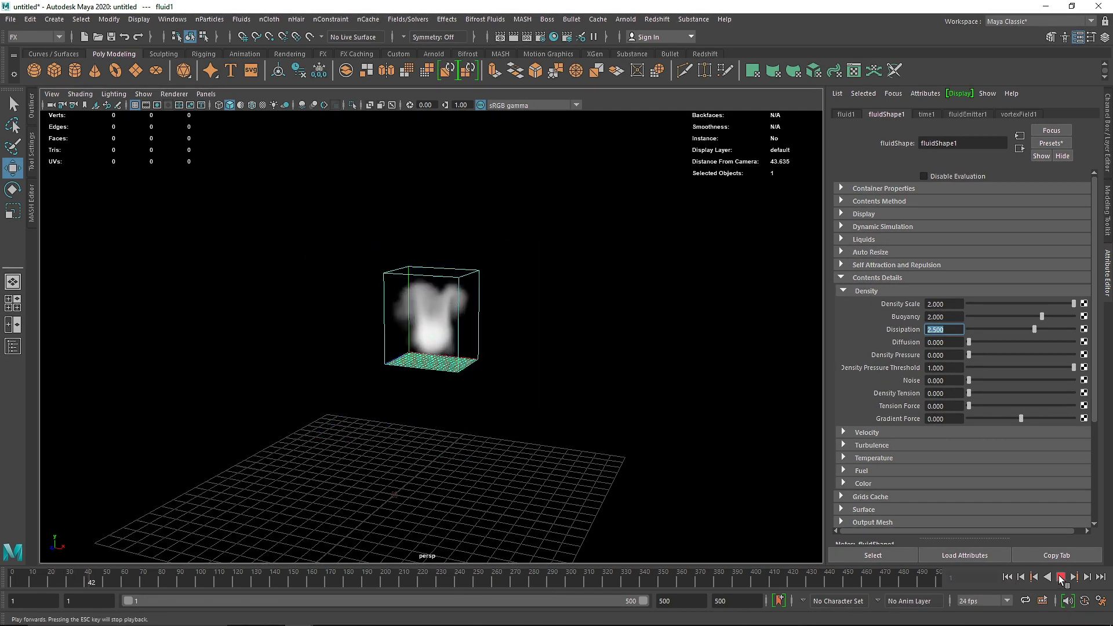
scroll(550, 301, "up", 4)
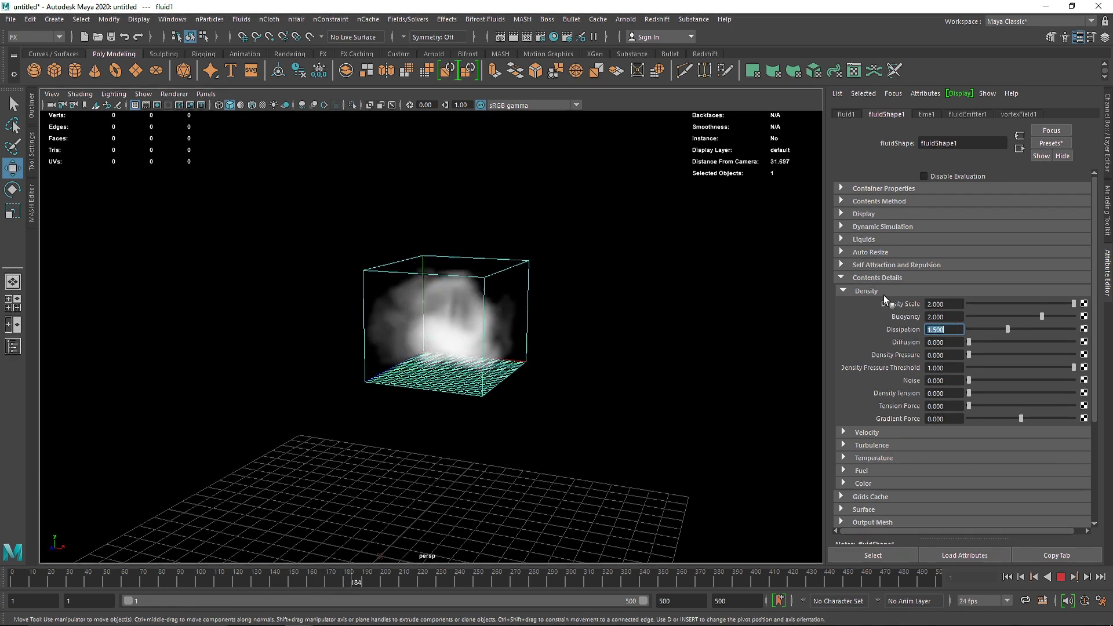
- Set the fluid's Incandescence Input to Density in its shading settings
left_click(850, 278)
left_click(872, 328)
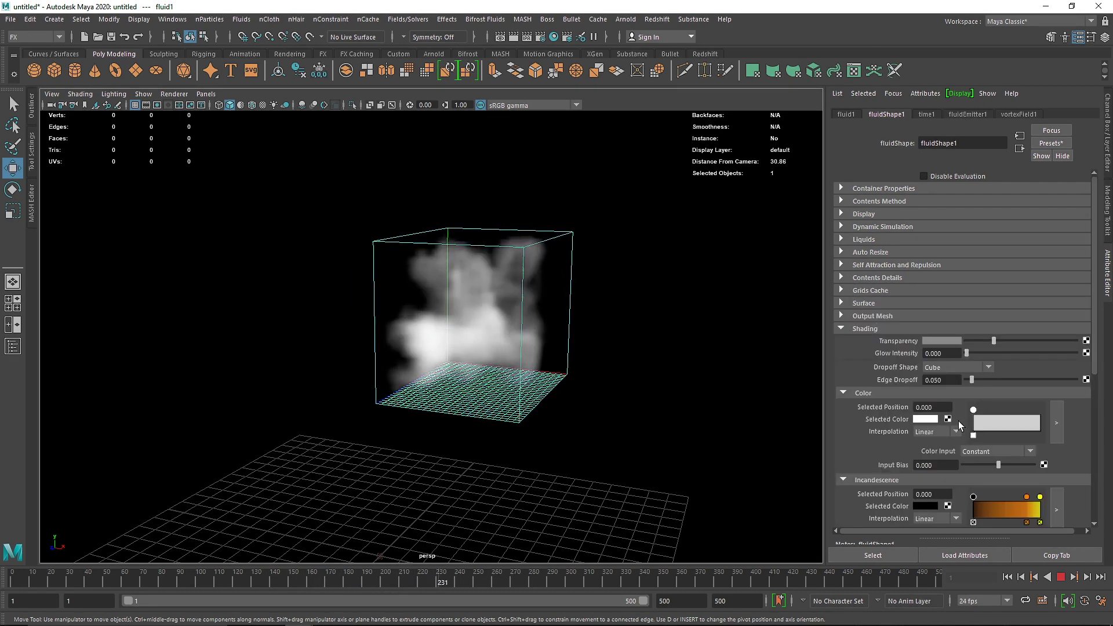
left_click(928, 419)
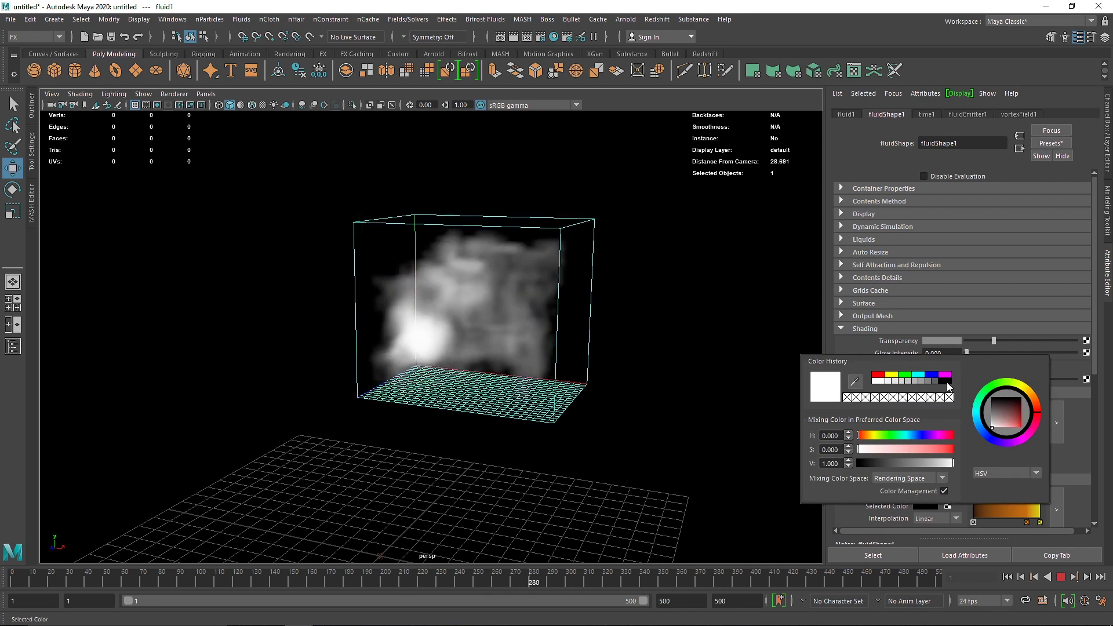
scroll(1005, 511, "down", 3)
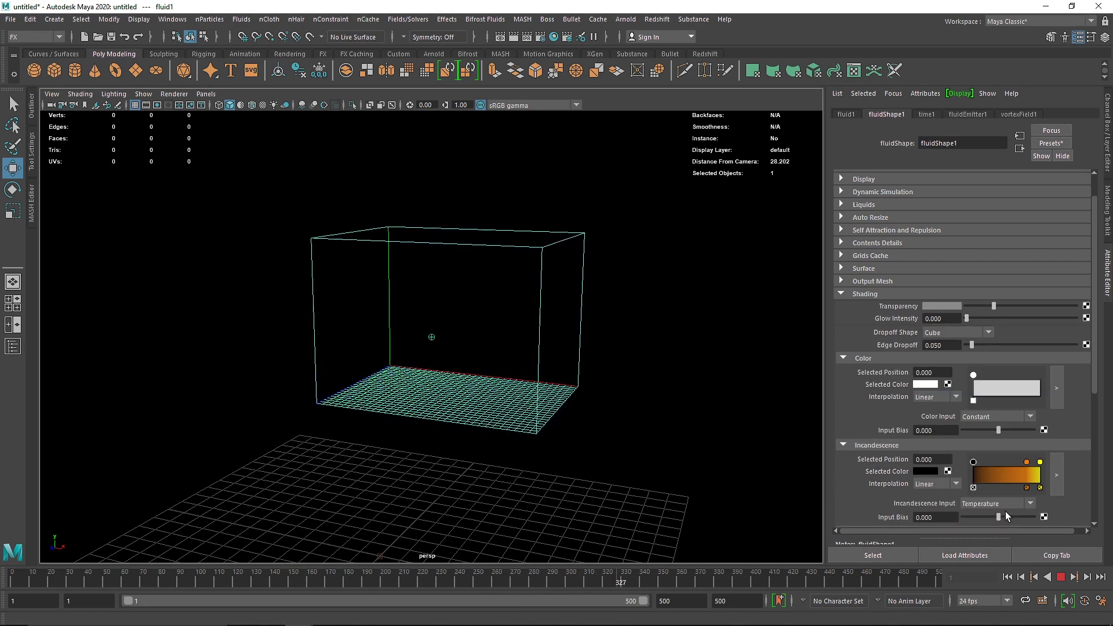
left_click(999, 469)
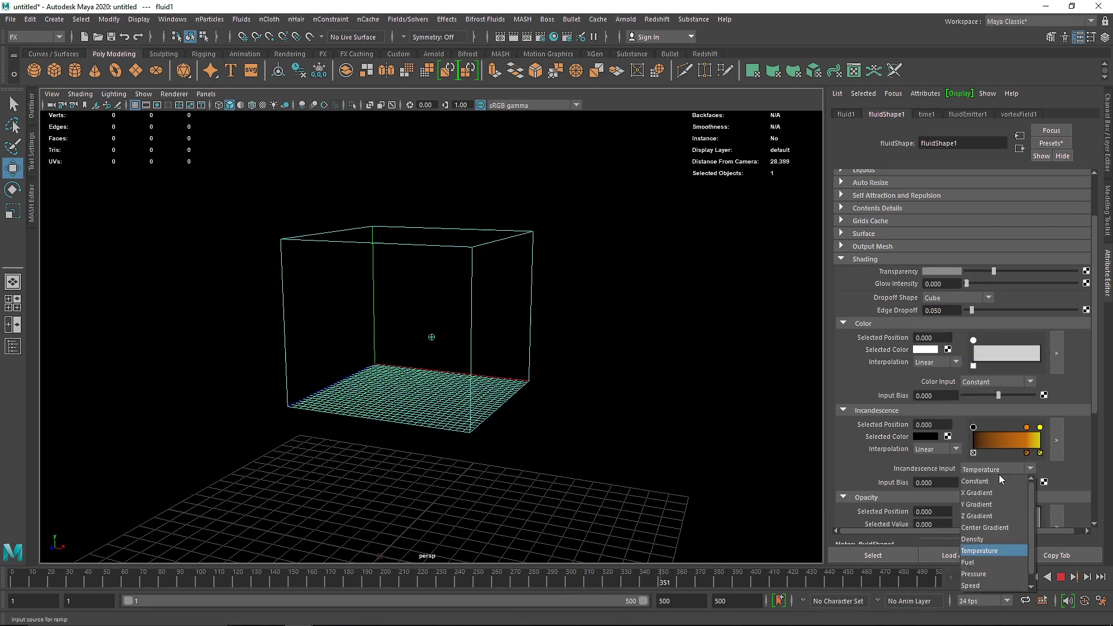
left_click(993, 527)
- Replay the simulation from the first frame, view the fluid's incandescent shading up close and stop playback
left_click(1007, 577)
scroll(510, 380, "up", 2)
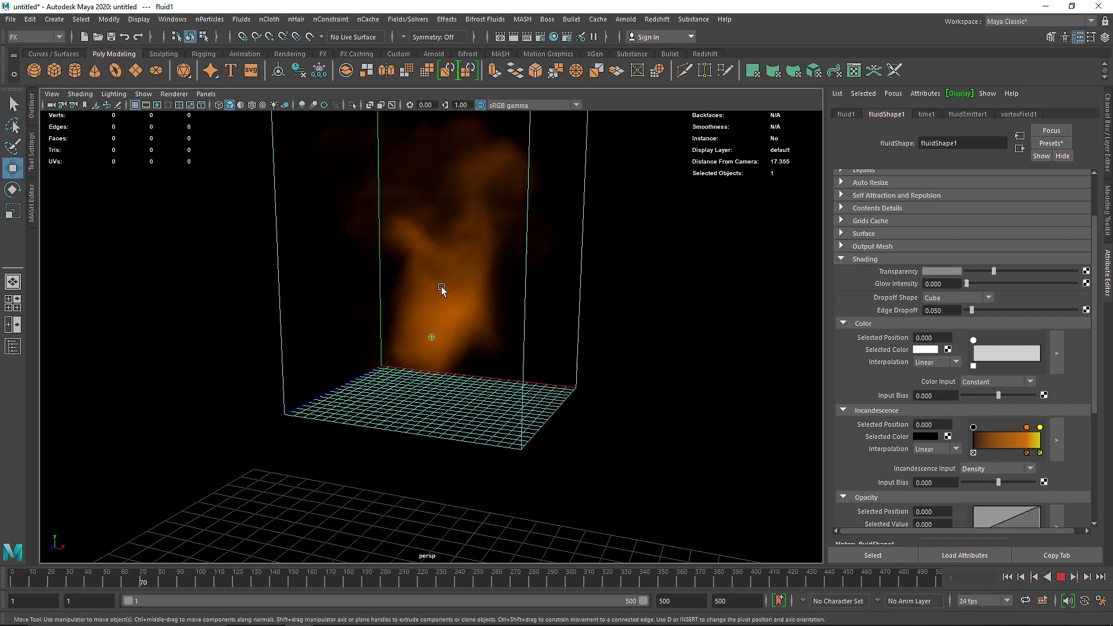
scroll(475, 302, "down", 6)
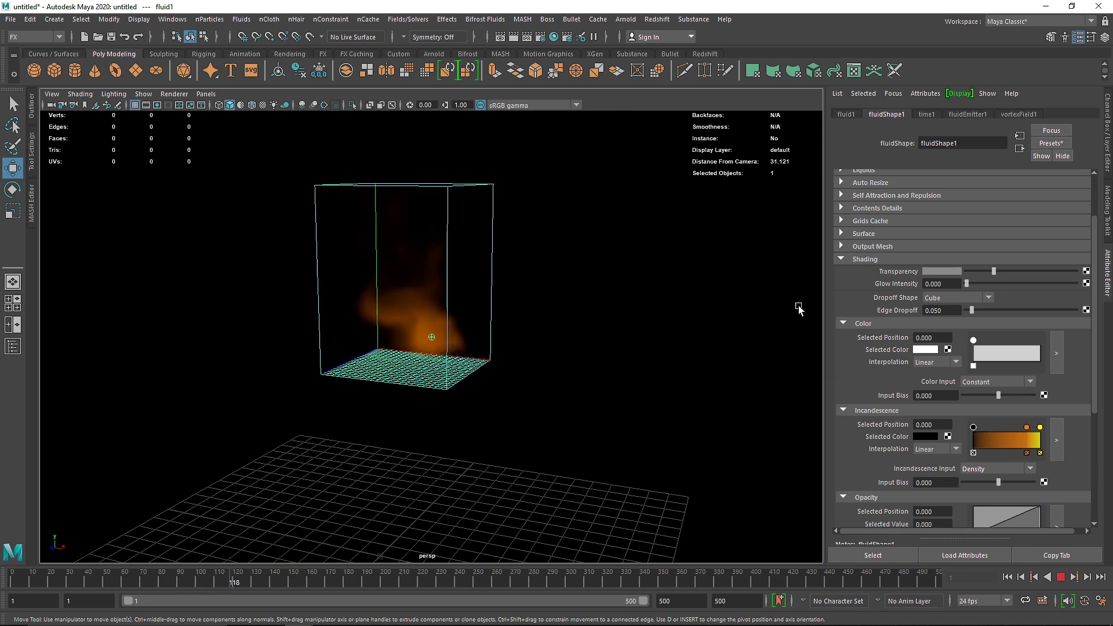
left_click(1060, 577)
- Set the fluid's turbulence strength to 0 in its contents details and show the velocity settings
left_click(859, 260)
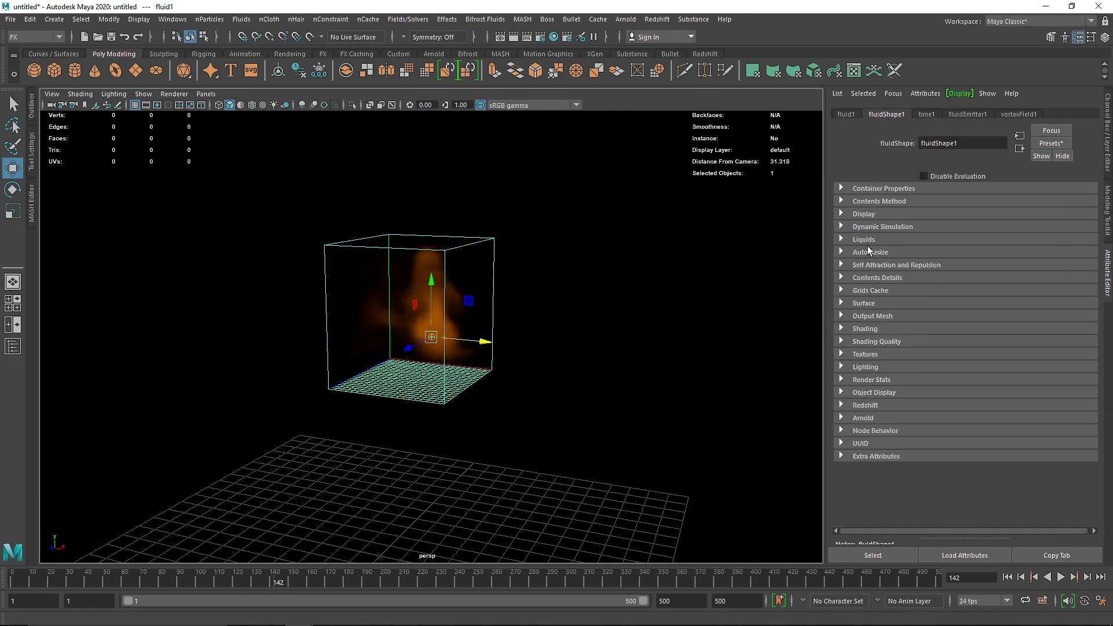
left_click(873, 277)
left_click(867, 291)
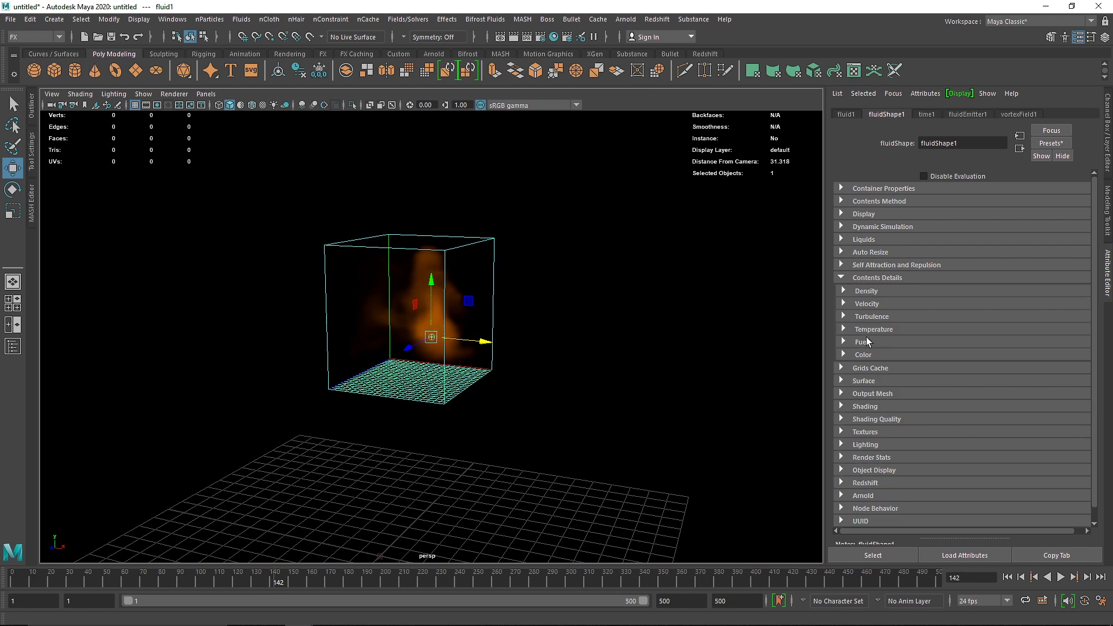
left_click(920, 328)
left_click(933, 317)
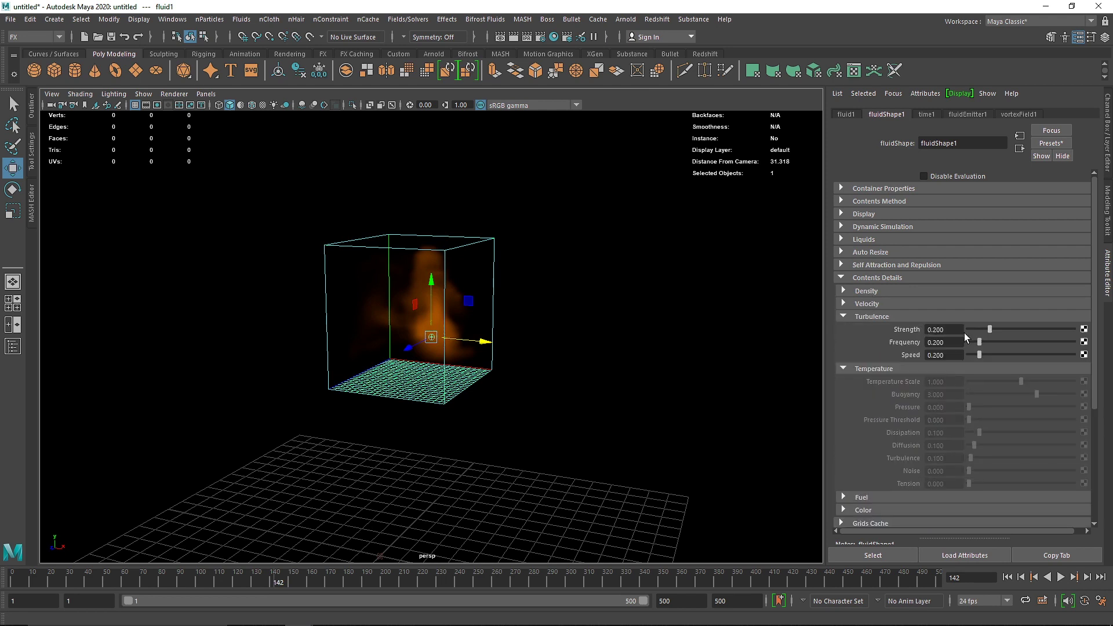
left_click(865, 304)
- Play the simulation from the first frame with the new turbulence strength, stop it and rewind
left_click(1035, 577)
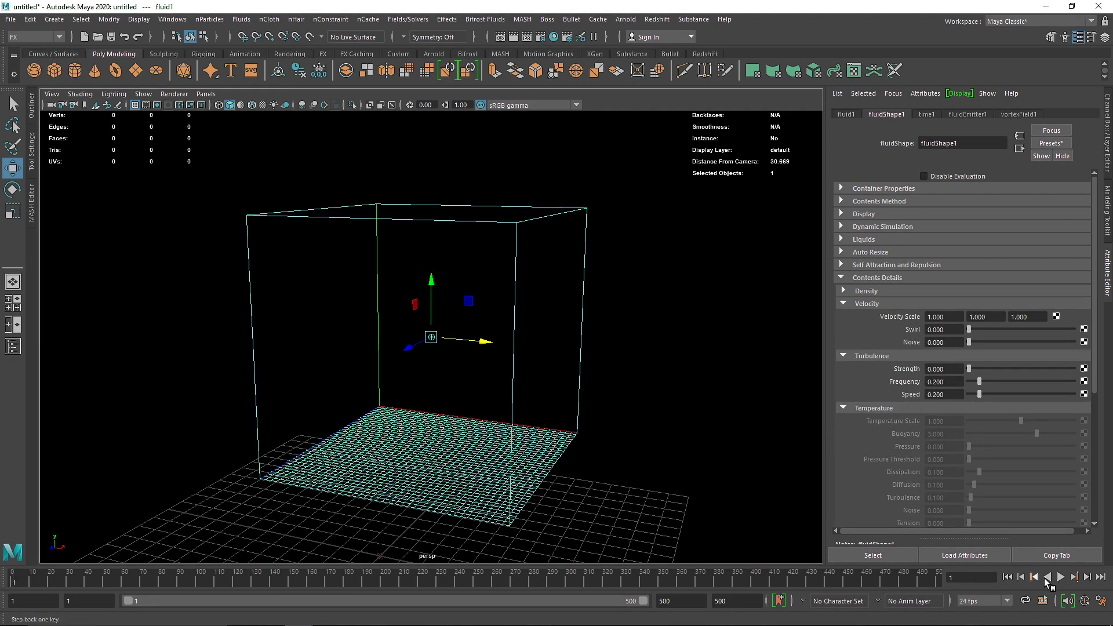
left_click(1061, 577)
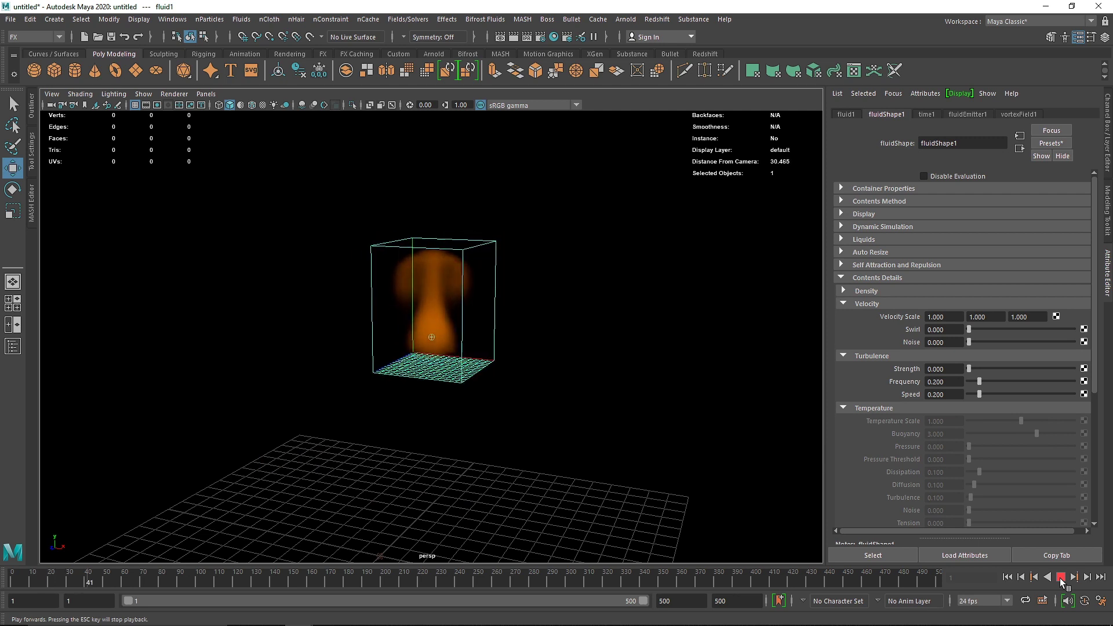
key("Escape")
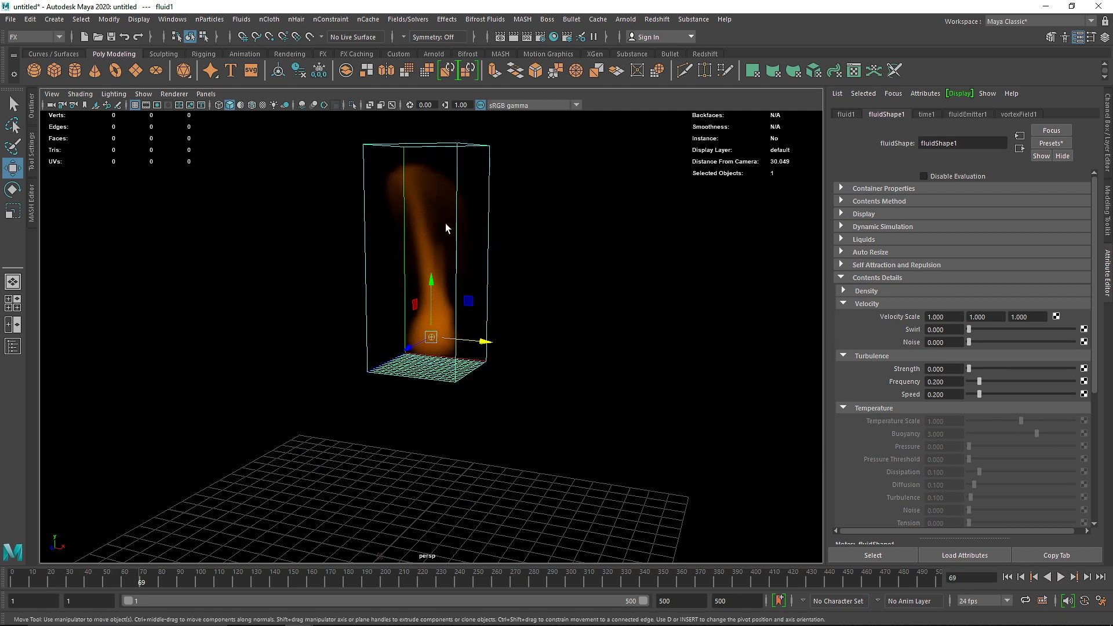
left_click(1007, 578)
- Add a turbulence field to the fluid container and set its magnitude to 20 during playback
left_click(408, 19)
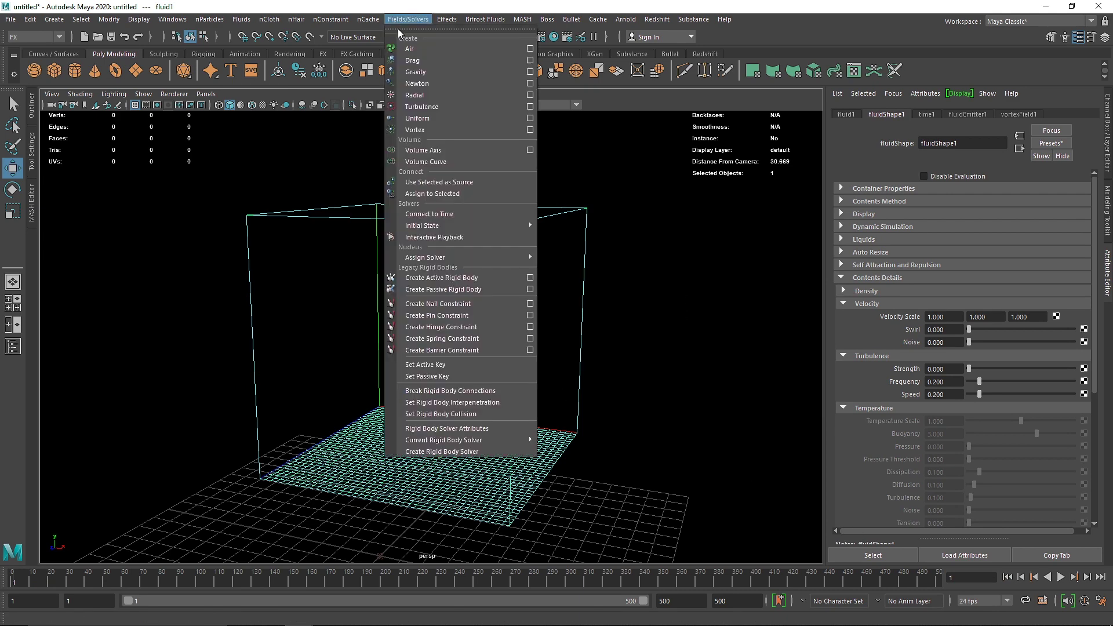
left_click(427, 108)
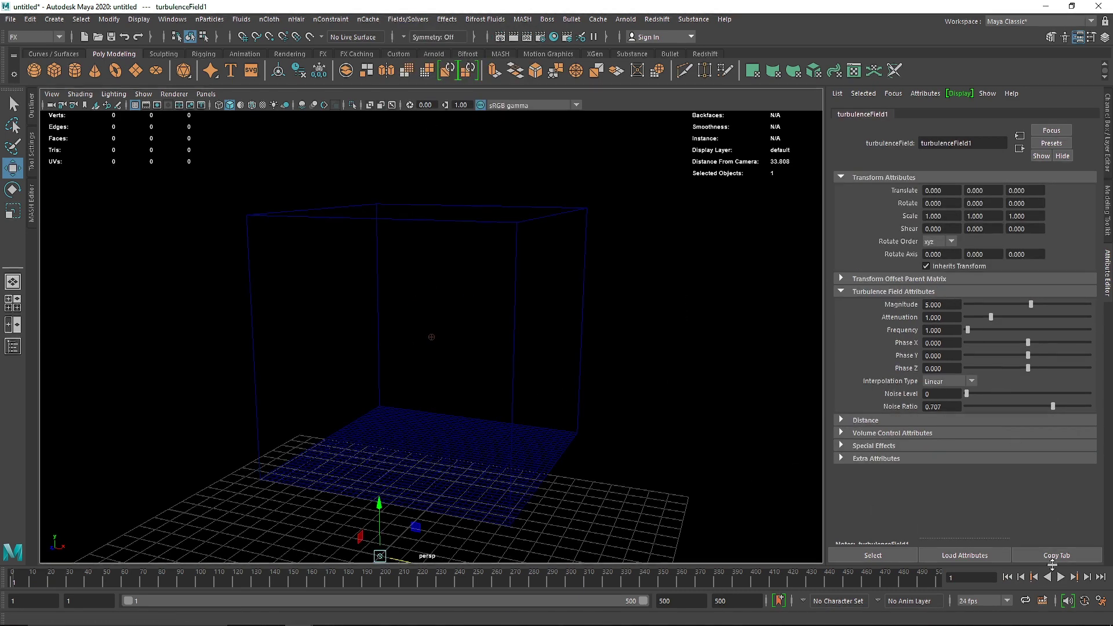
left_click(1061, 578)
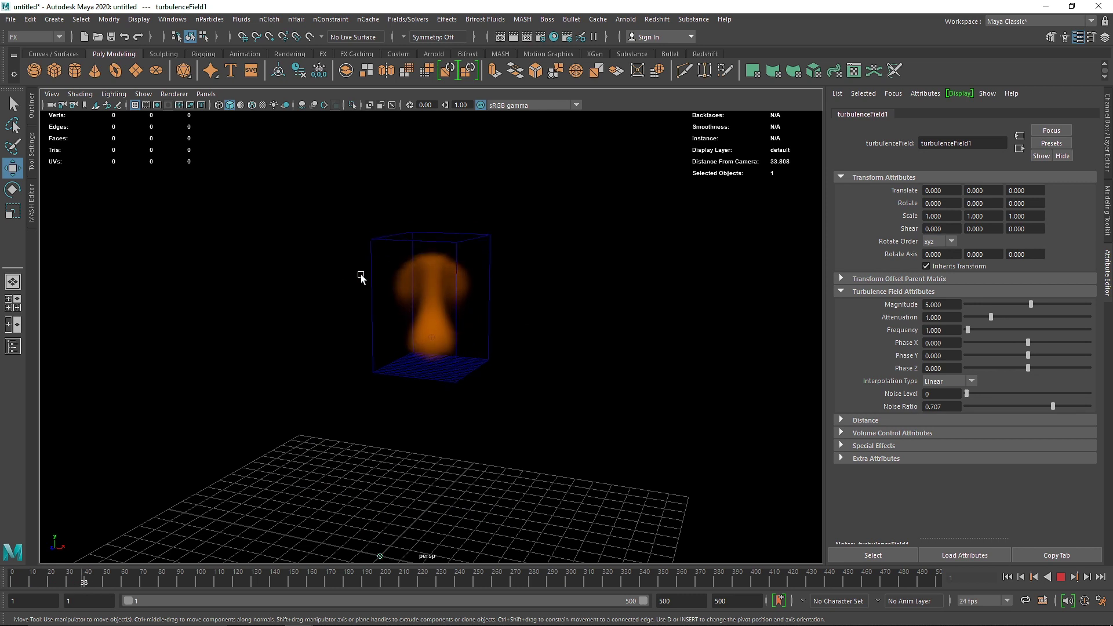
left_click_drag(947, 304, 858, 297)
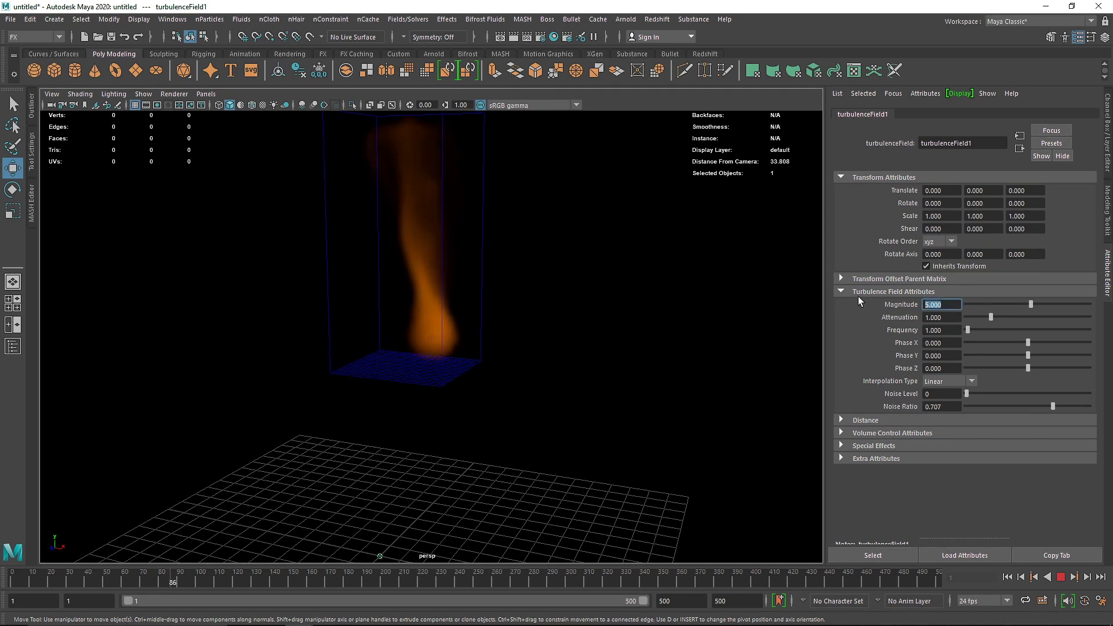
type("20")
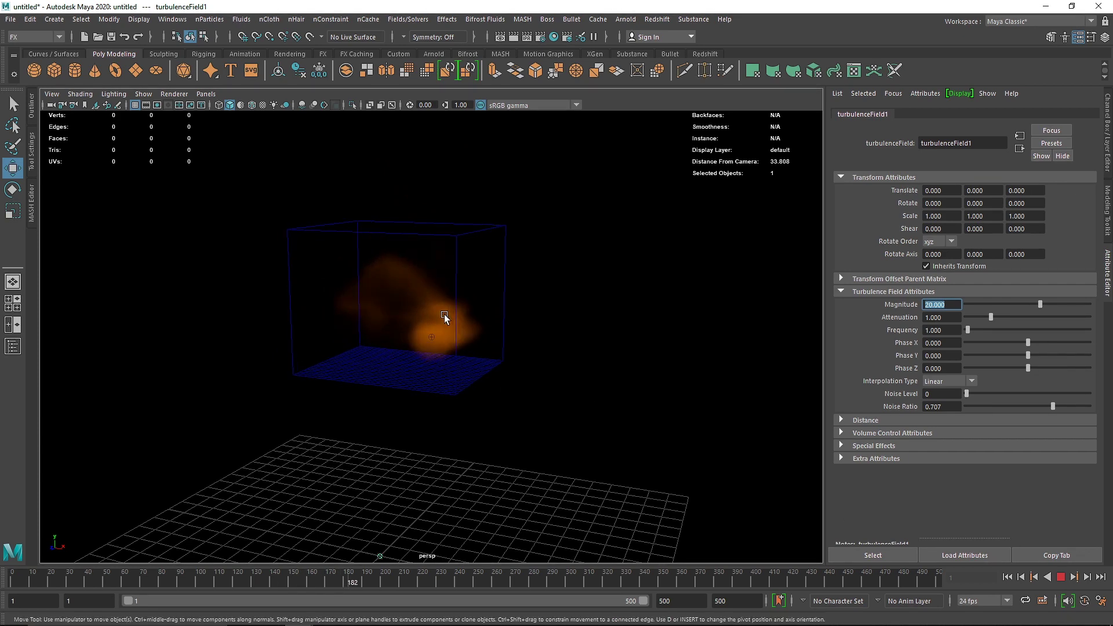
- Select the fluid container, stop playback and set its density dissipation to 0.5
left_click(503, 361)
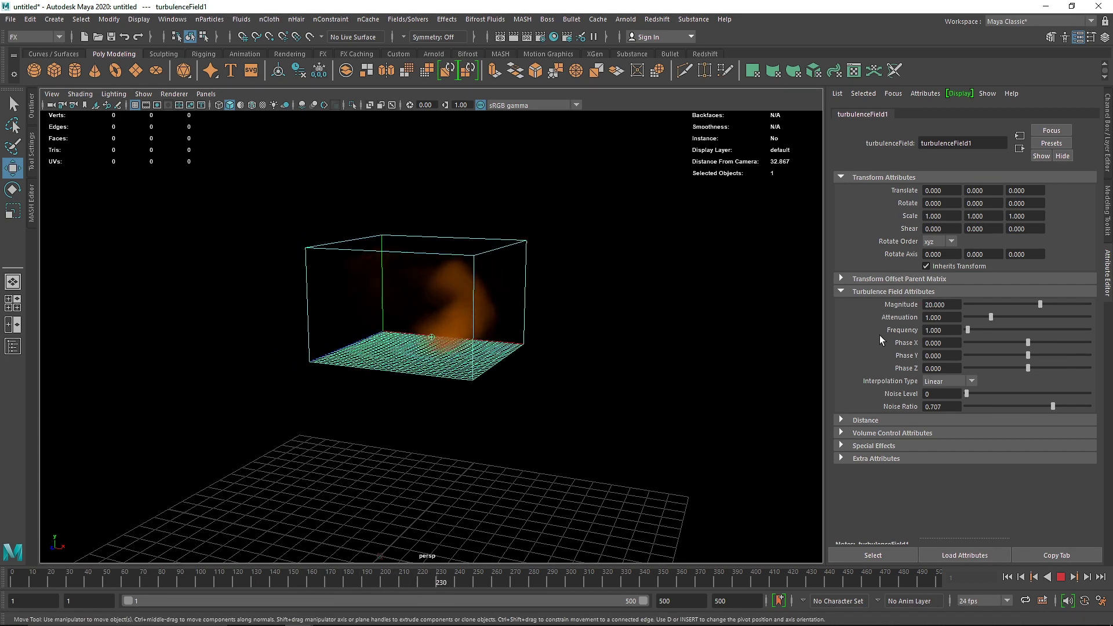
left_click(1060, 577)
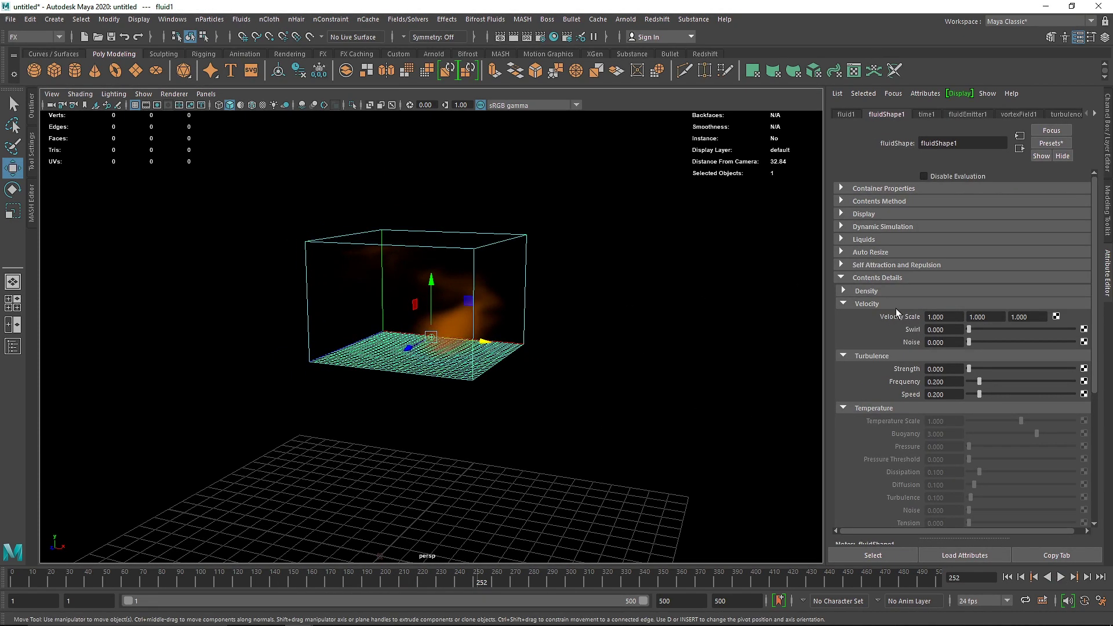
left_click(895, 304)
left_click(893, 291)
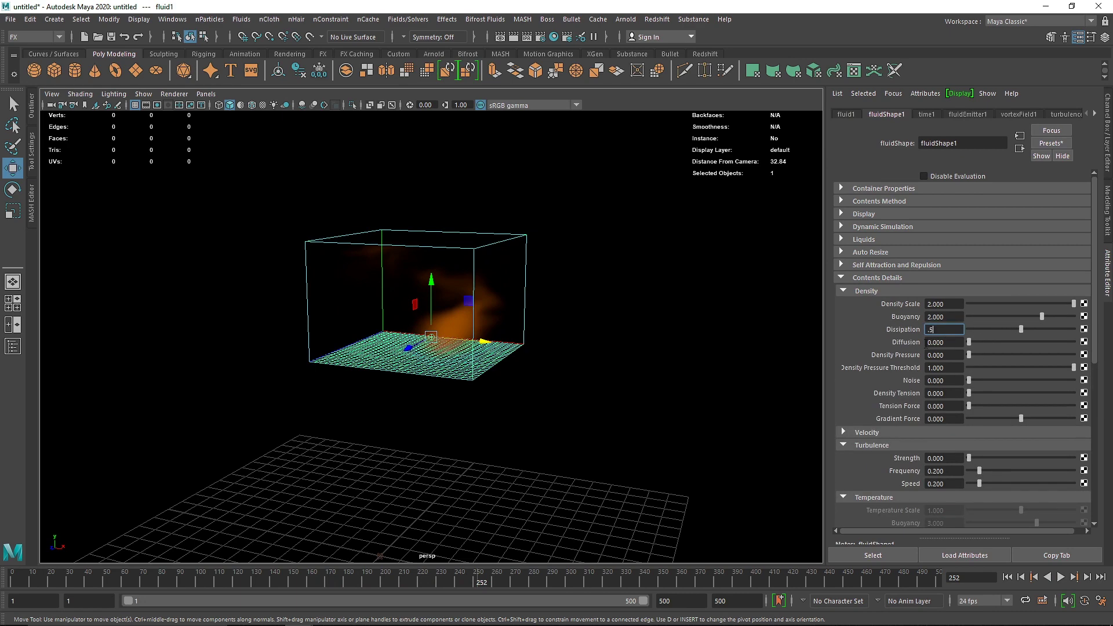
key("Return")
- Replay the simulation from the first frame to view the turbulence field's effect, and stop it
left_click(1007, 576)
left_click(1059, 576)
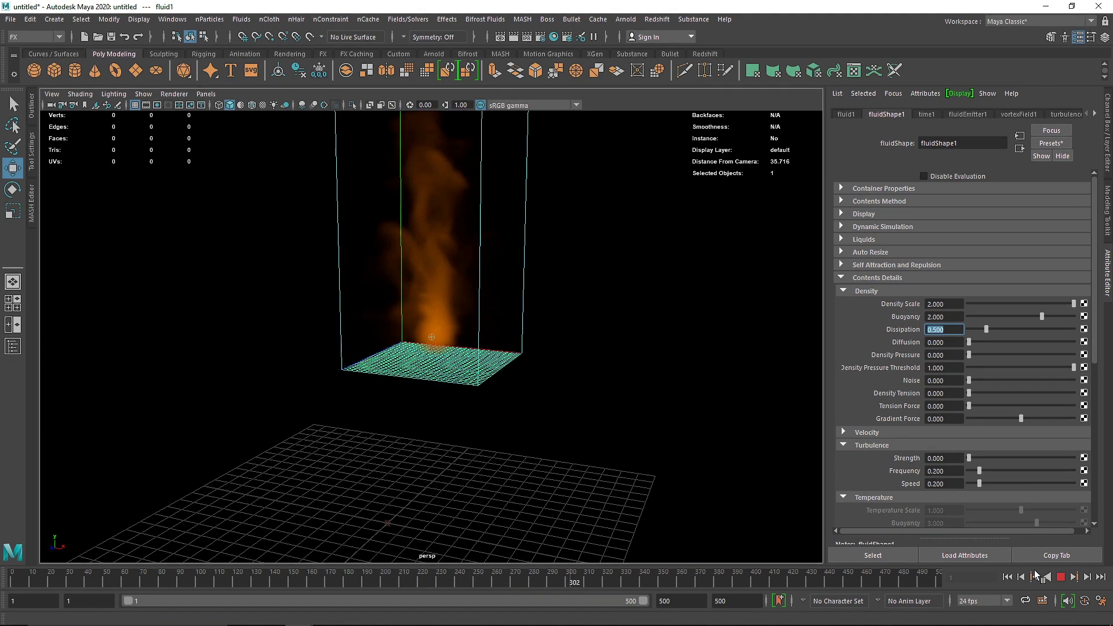
left_click(1061, 577)
- Stop working with the fluid by selecting its container and emitter and deleting them from the scene
left_click(588, 281)
left_click_drag(588, 282, 329, 397)
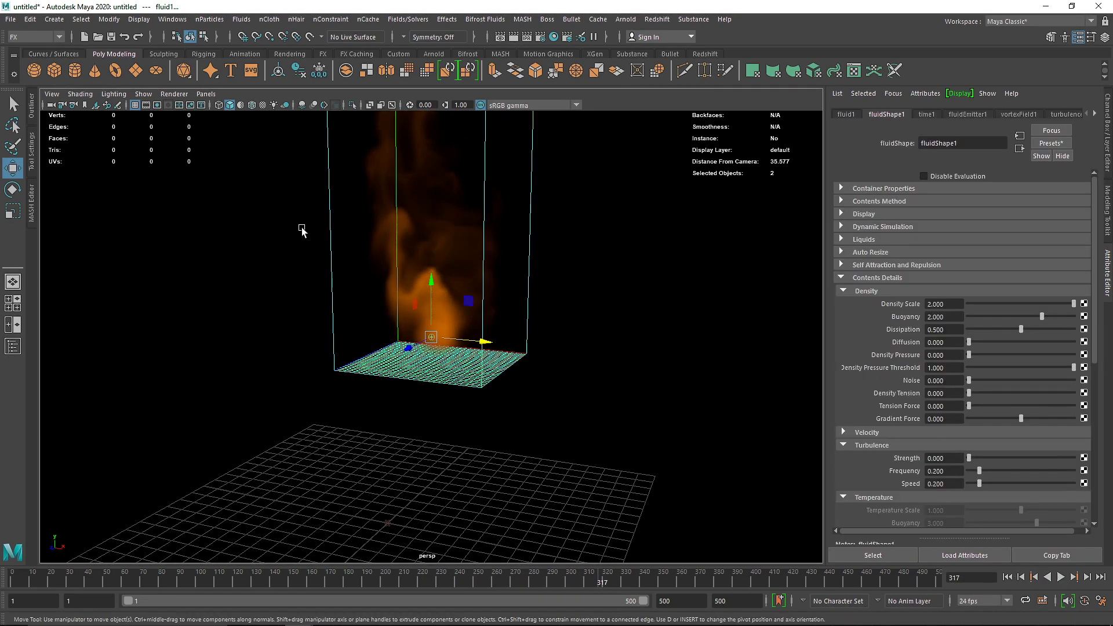
key("Delete")
- Create a polygon cube above the grid and duplicate it to get five cubes scattered at different heights
left_click(54, 70)
left_click_drag(412, 376, 383, 288)
key("ctrl+d")
key("ctrl+d")
key("ctrl+d")
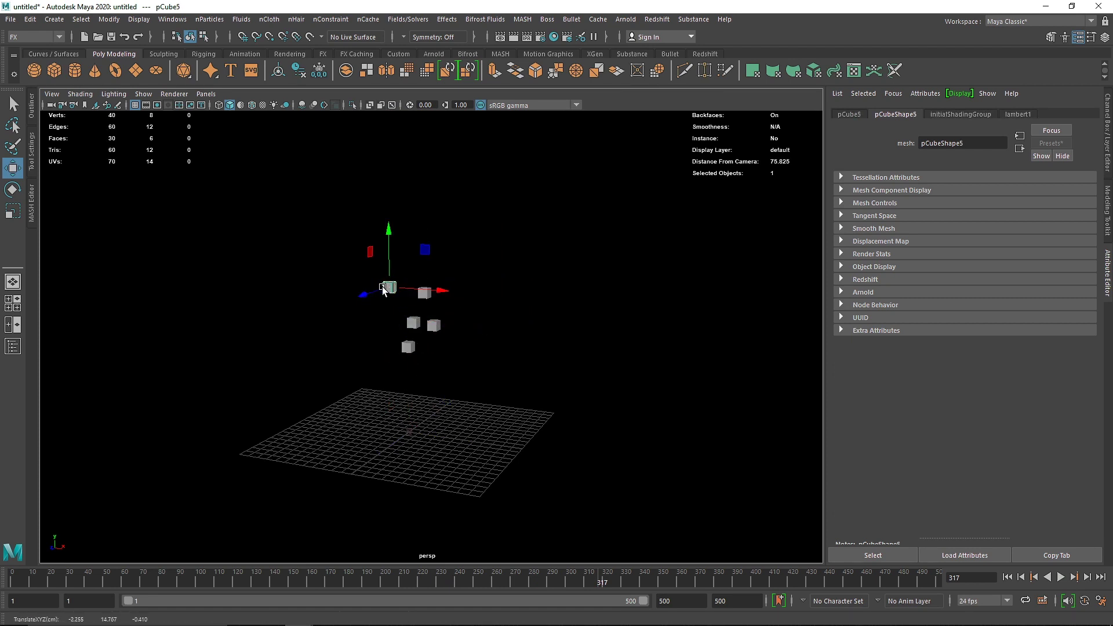
- Select all five cubes, make them active rigid bodies and try to add an air field to them
left_click_drag(389, 203, 498, 452)
left_click(407, 19)
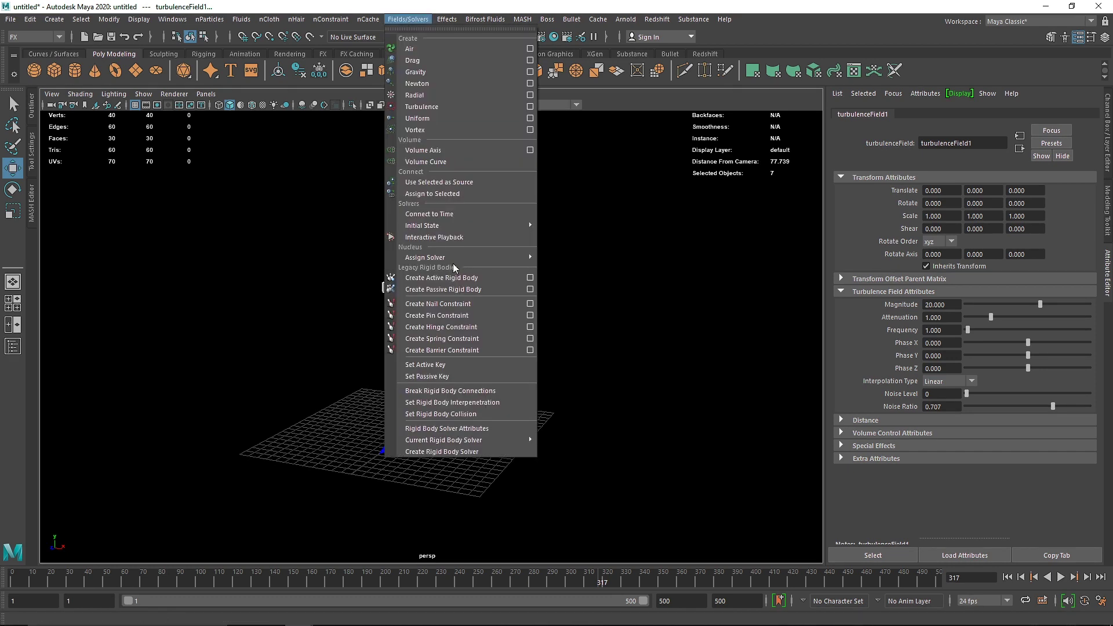
left_click(454, 277)
left_click(403, 20)
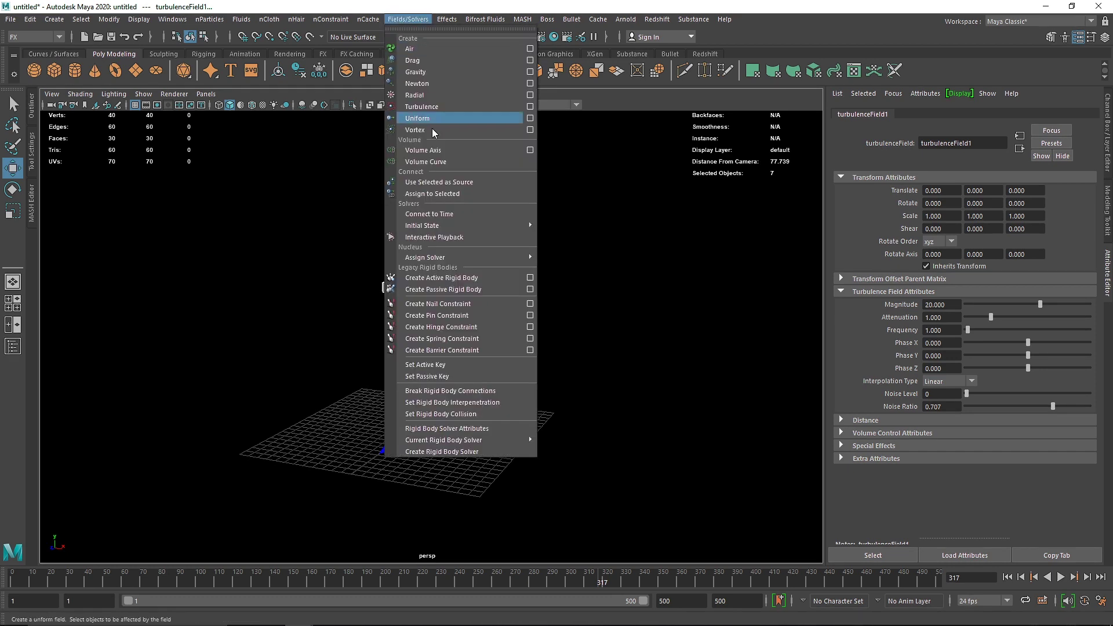
left_click(438, 50)
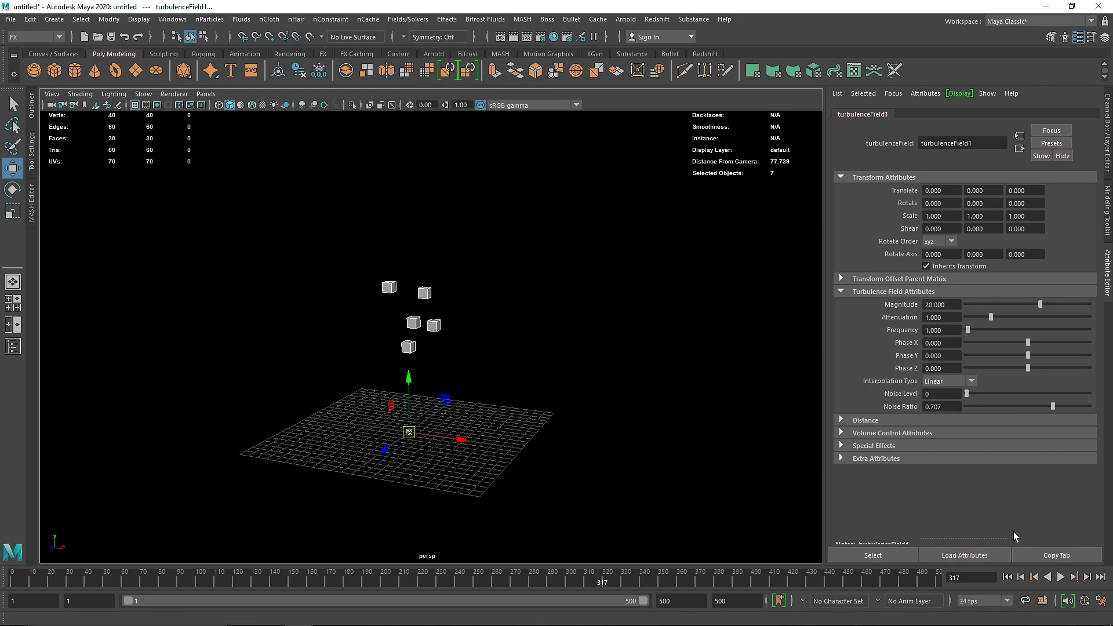
- Select the fields at the grid's centre, play the simulation, rewind it to the first frame and test it again
left_click(510, 395)
left_click_drag(488, 409, 382, 452)
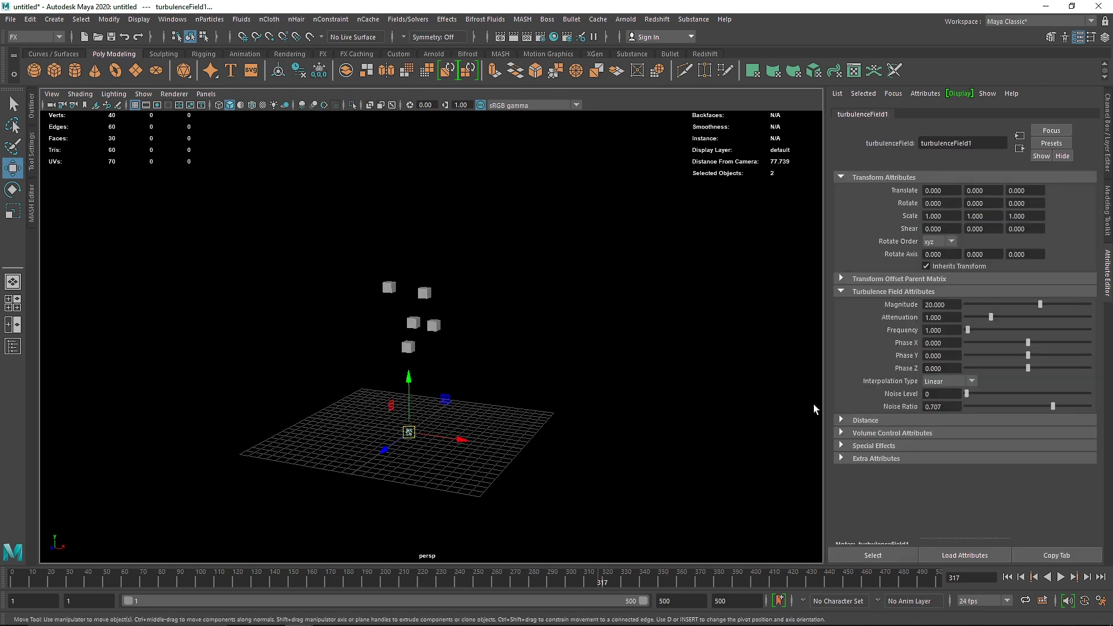
left_click(1061, 579)
left_click(1060, 579)
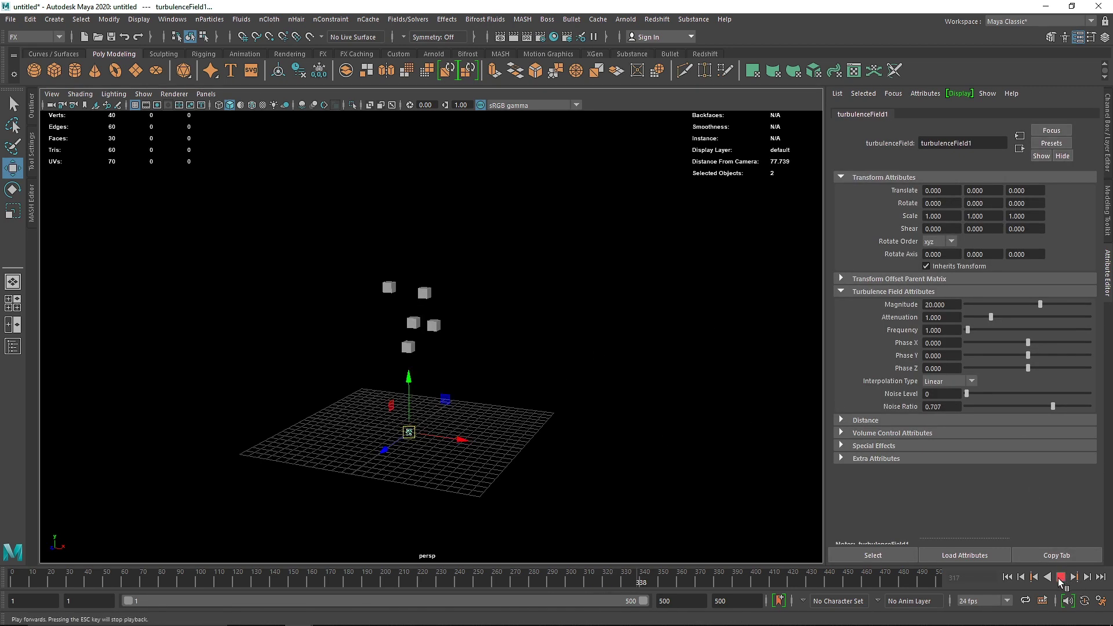
left_click(1009, 580)
left_click(1060, 579)
left_click(1060, 580)
left_click(1009, 578)
- Delete the leftover turbulence and vortex fields from the scene
scroll(521, 458, "up", 5)
left_click_drag(360, 470, 300, 380, "alt")
left_click(32, 104)
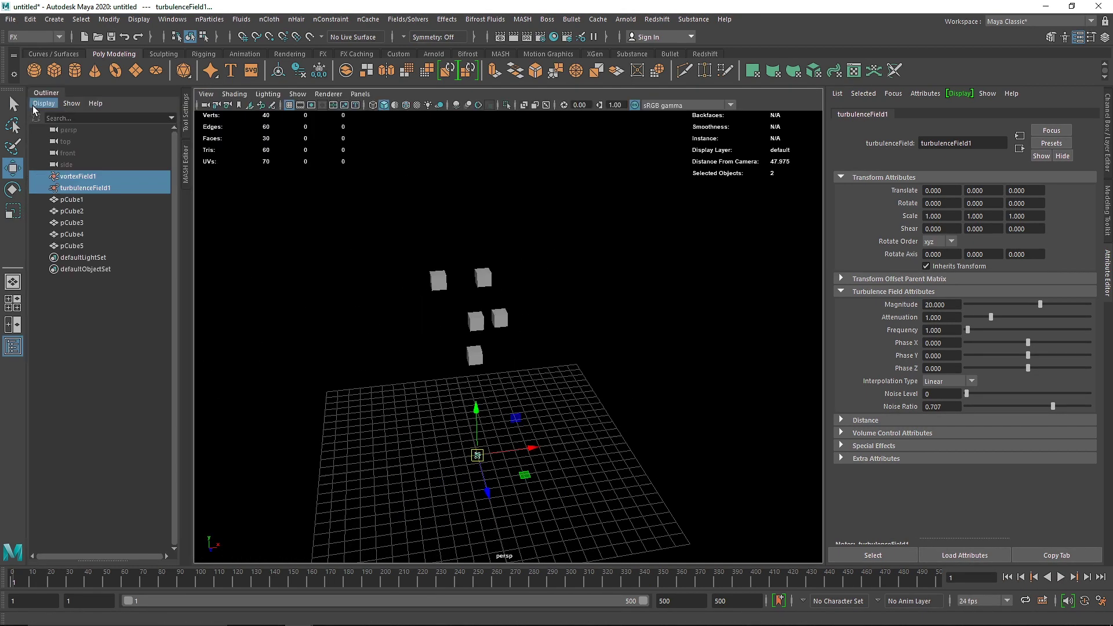
left_click(93, 187)
key("Delete")
left_click(93, 176)
key("Delete")
- Select the five cubes and add an air field that affects them
left_click_drag(384, 243, 575, 406)
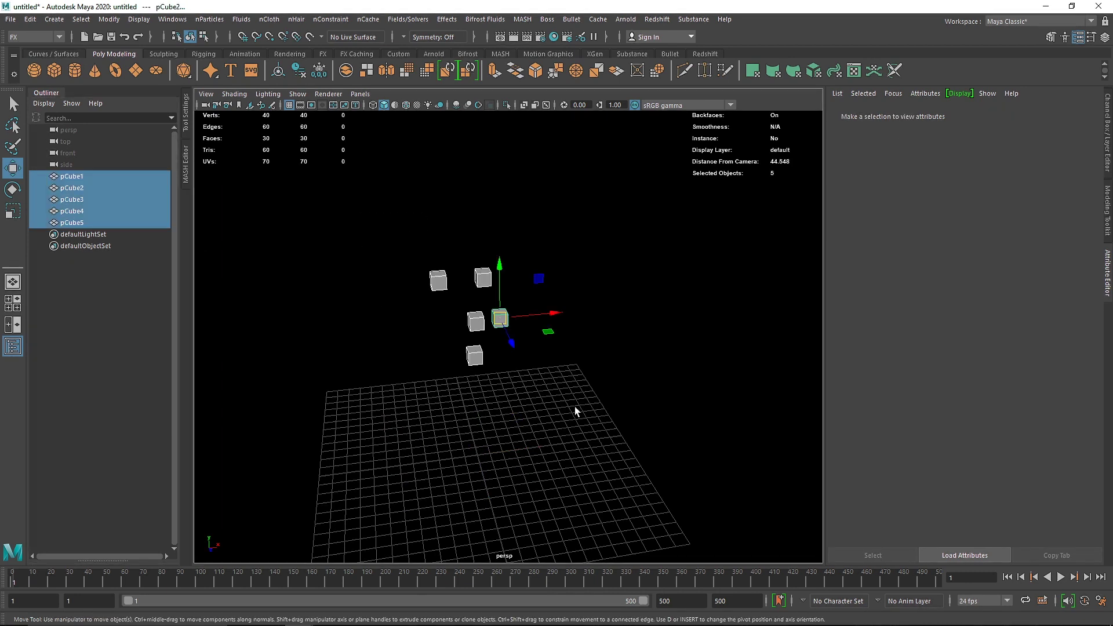
left_click_drag(509, 382, 452, 377, "alt")
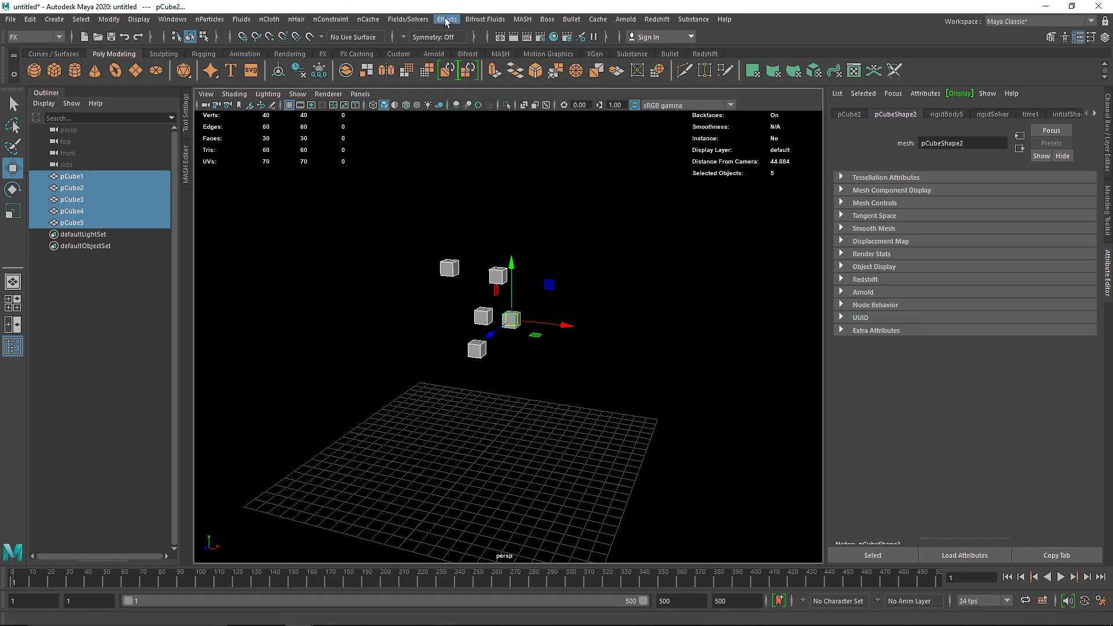
left_click(414, 19)
left_click(411, 49)
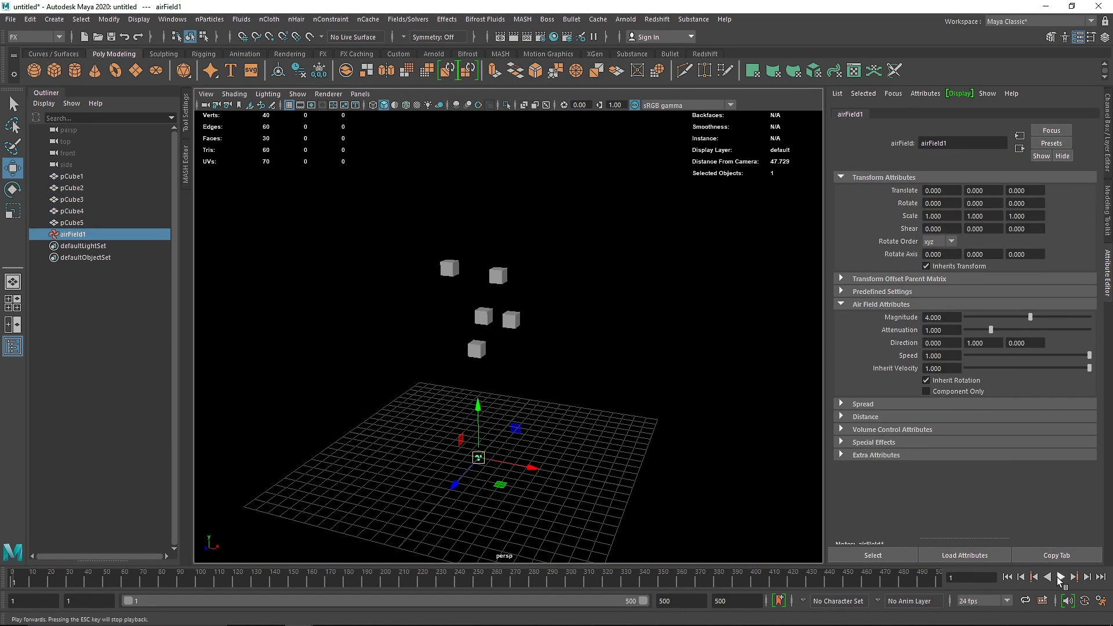
- Play the simulation from the first frame to examine how the air field moves the cubes, and stop it
left_click(1060, 578)
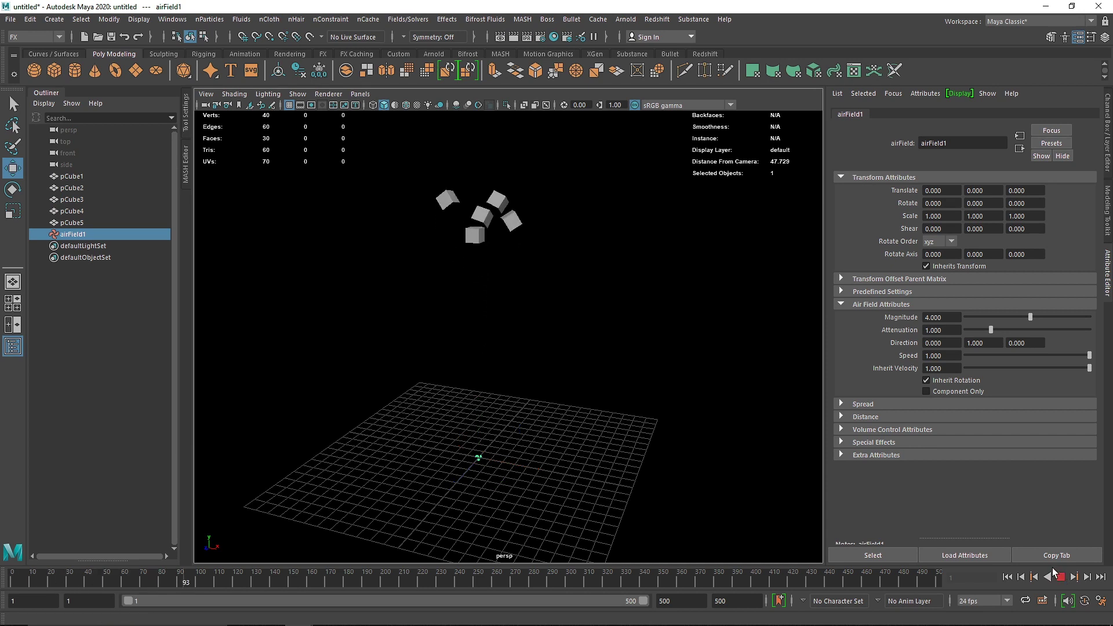
left_click(1060, 577)
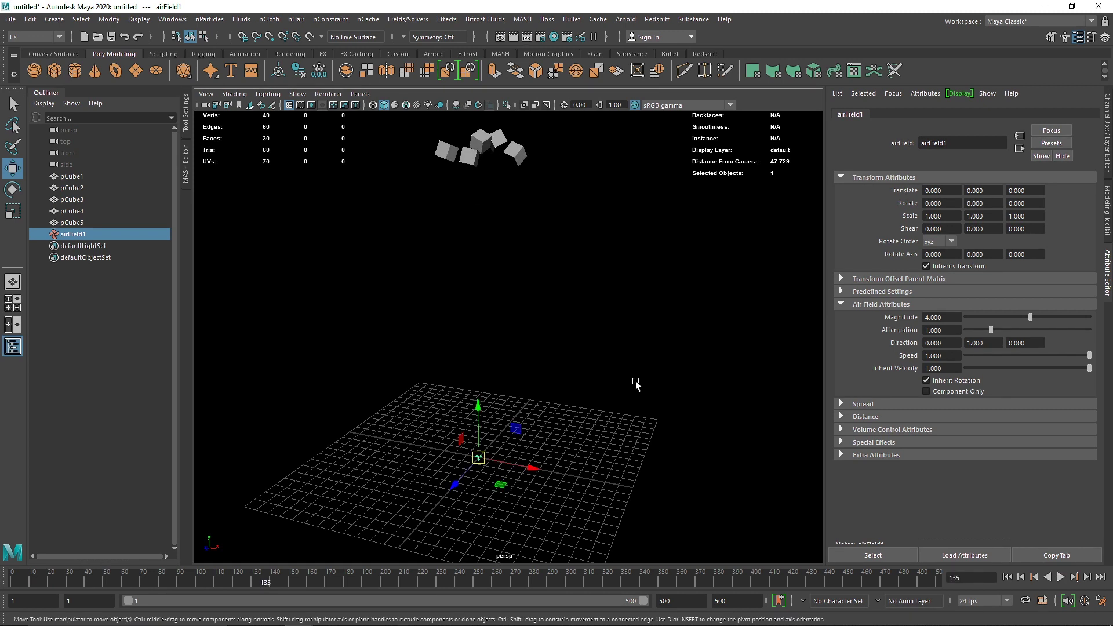
scroll(622, 387, "down", 3)
scroll(621, 387, "down", 2)
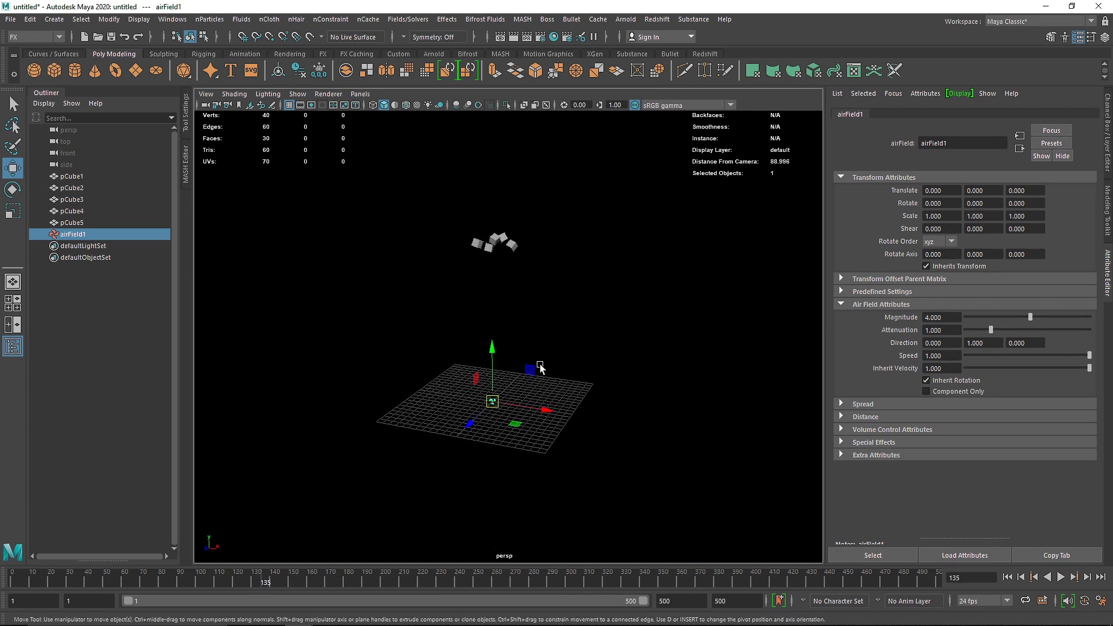